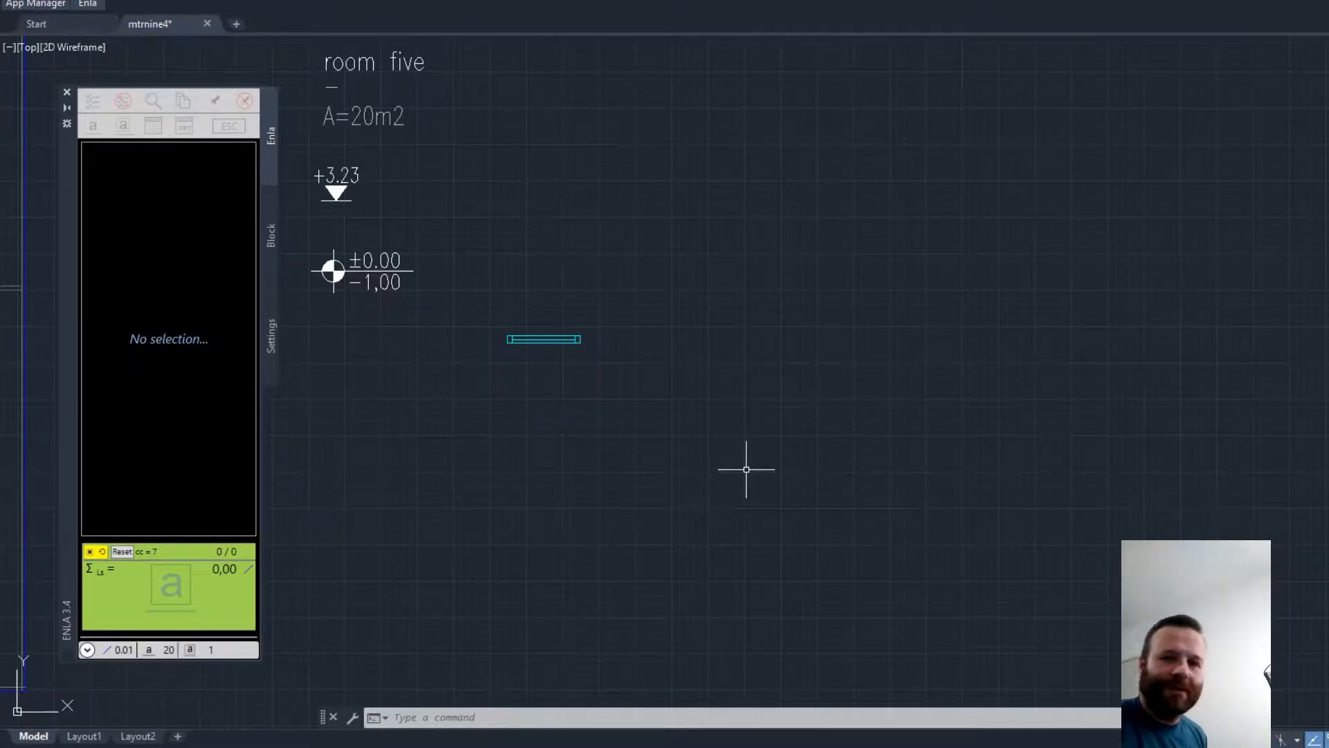
# Step: Draw two connected lines about 1.70 and 1.65 long, forming a sideways V in the empty area beside the window block
pyautogui.write('l')
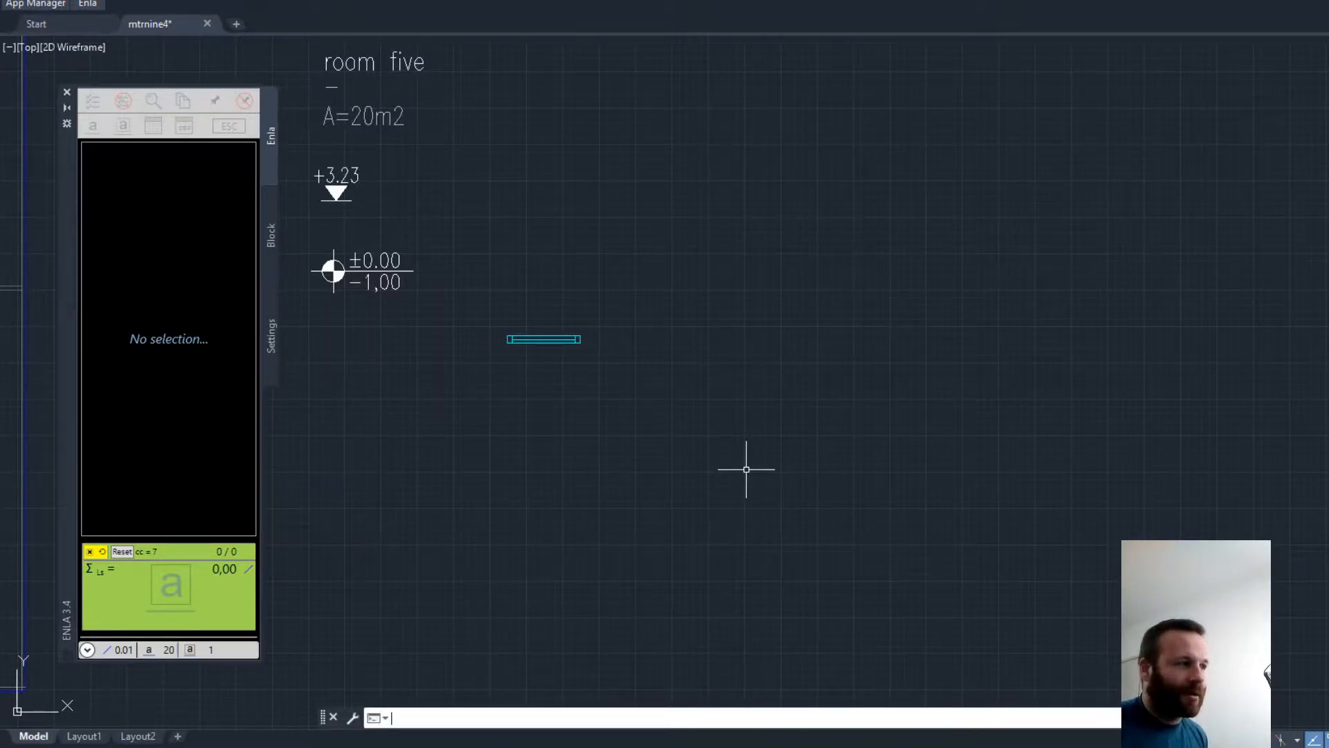
pyautogui.press('Return')
pyautogui.click(736, 481)
pyautogui.click(838, 414)
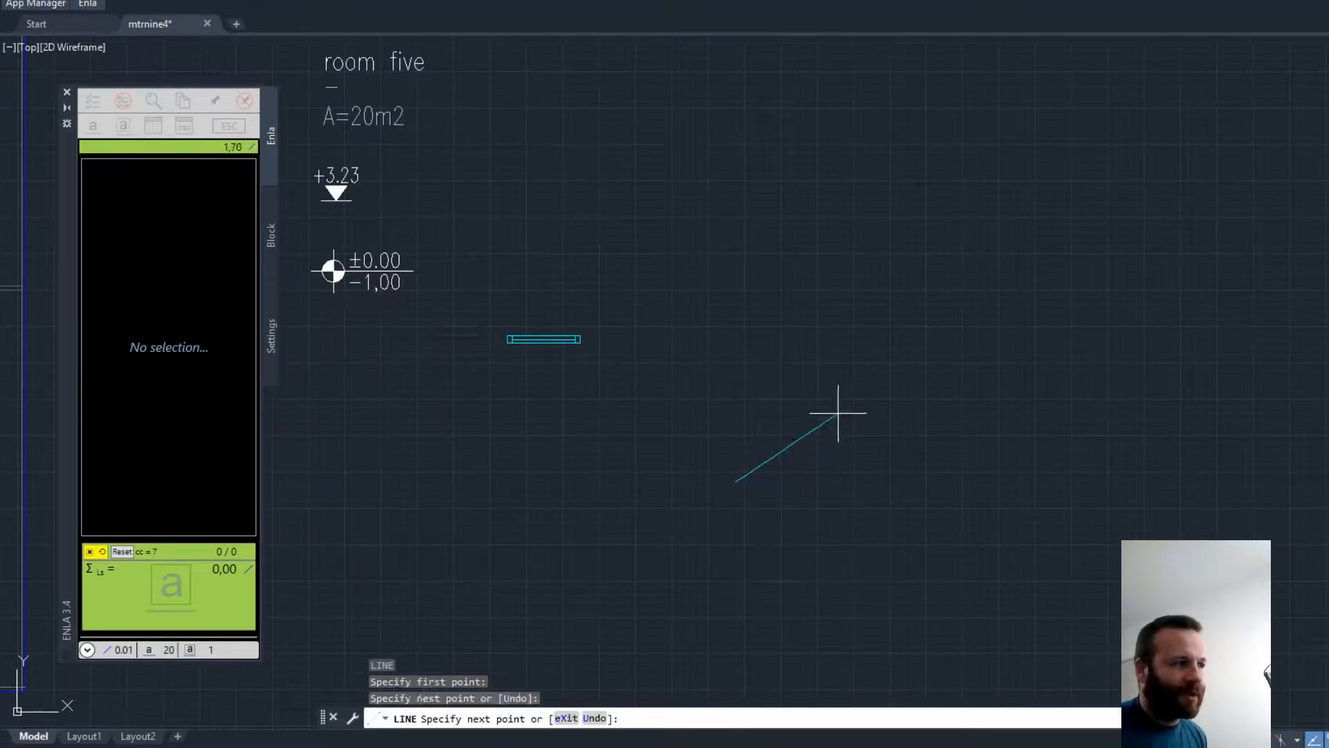
pyautogui.click(735, 355)
pyautogui.rightClick(743, 356)
pyautogui.click(782, 367)
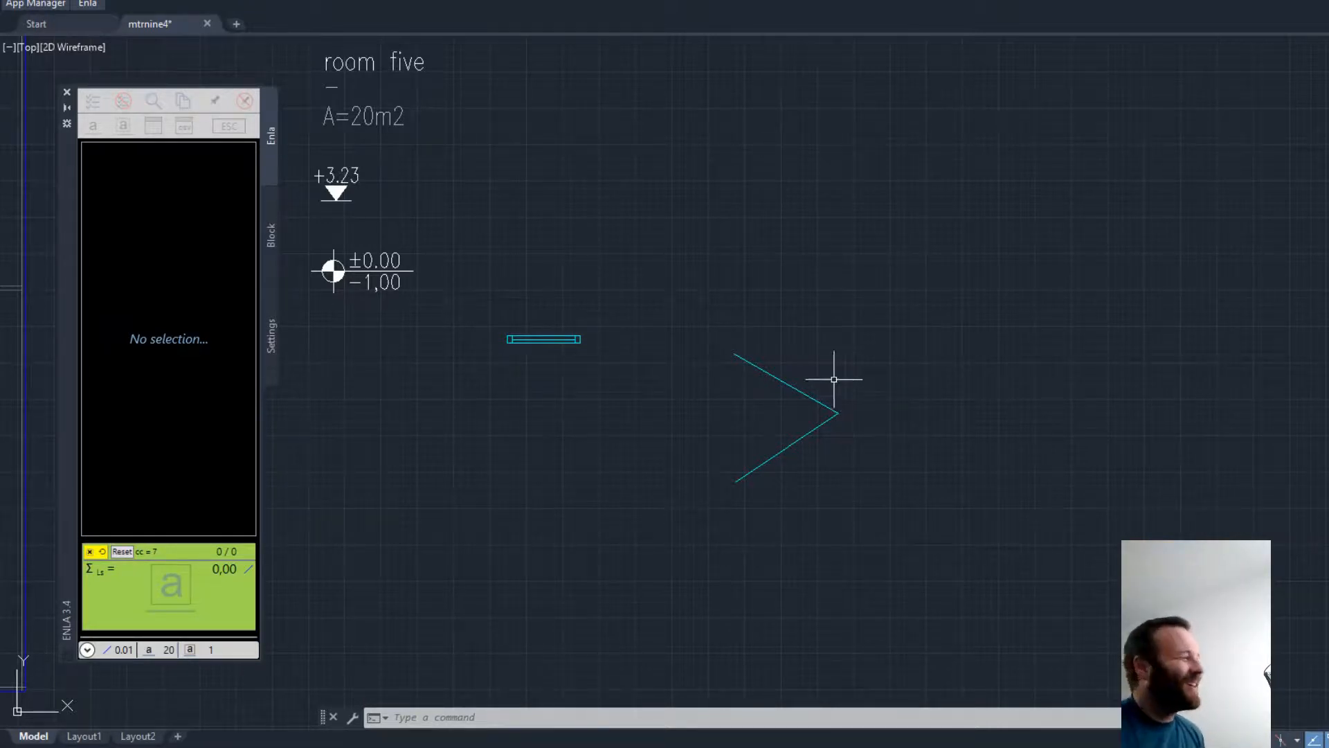
# Step: Select both lines of the V and pick the cyan window block in the drawing as Enla's block to insert
pyautogui.click(892, 474)
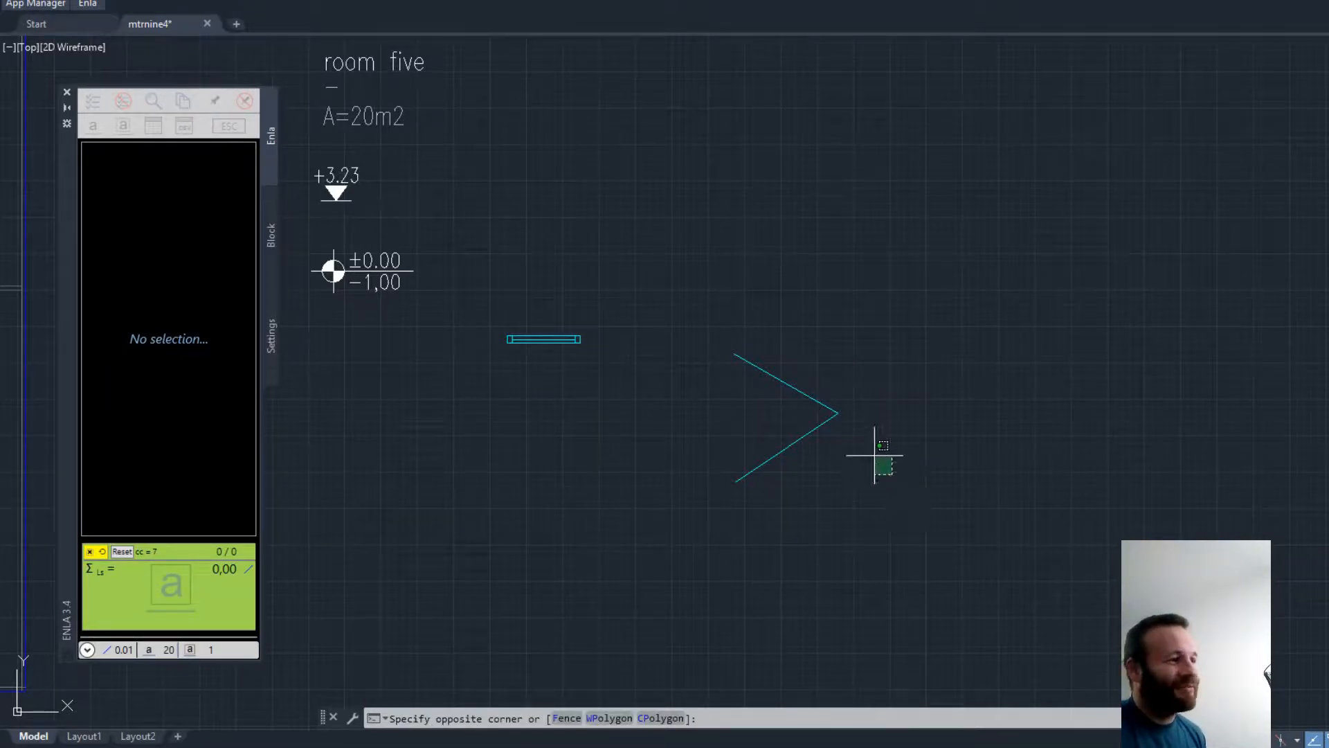
pyautogui.click(759, 342)
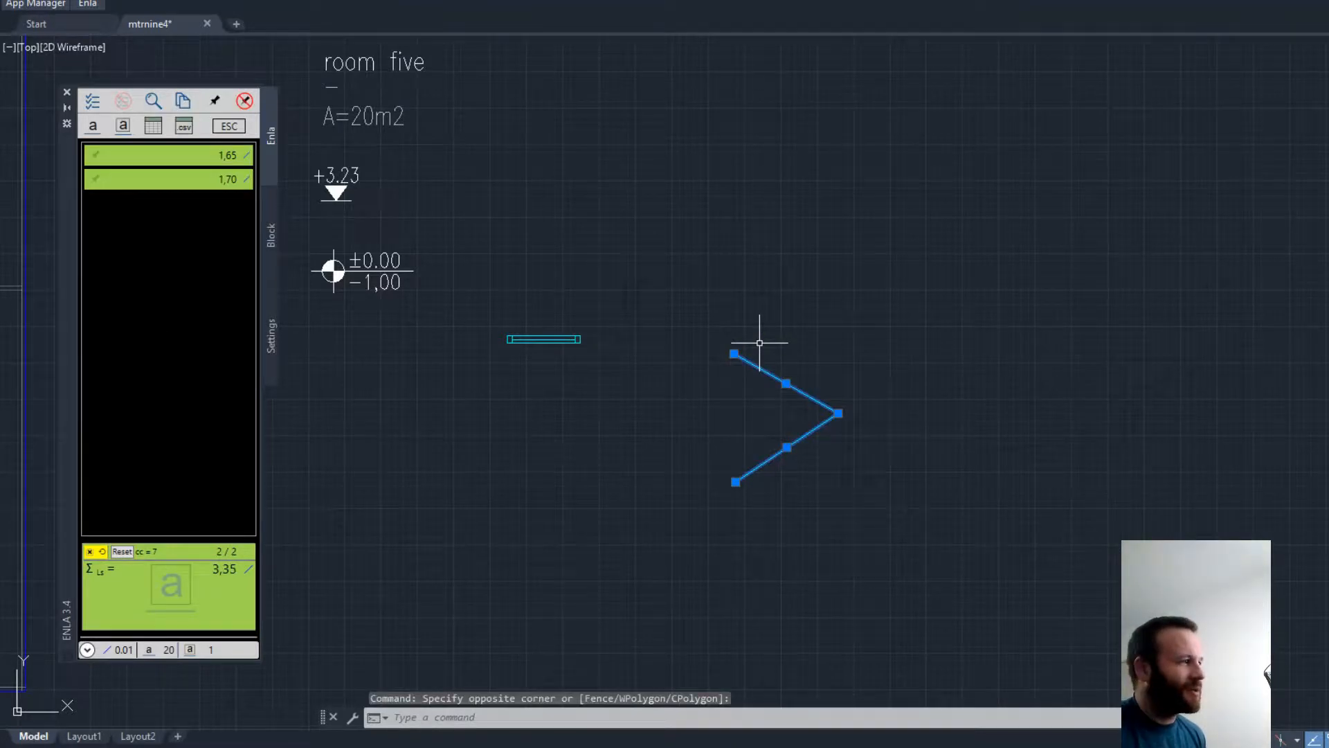
pyautogui.click(270, 264)
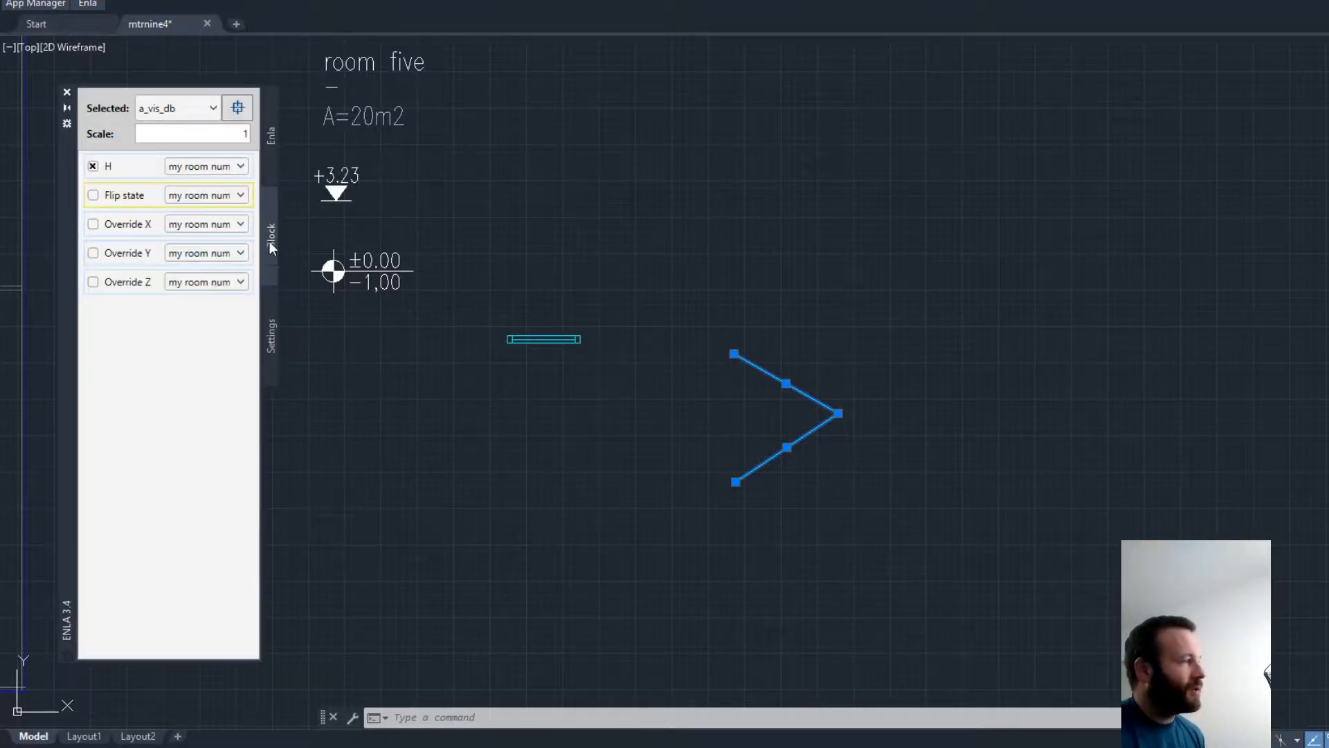
pyautogui.click(238, 111)
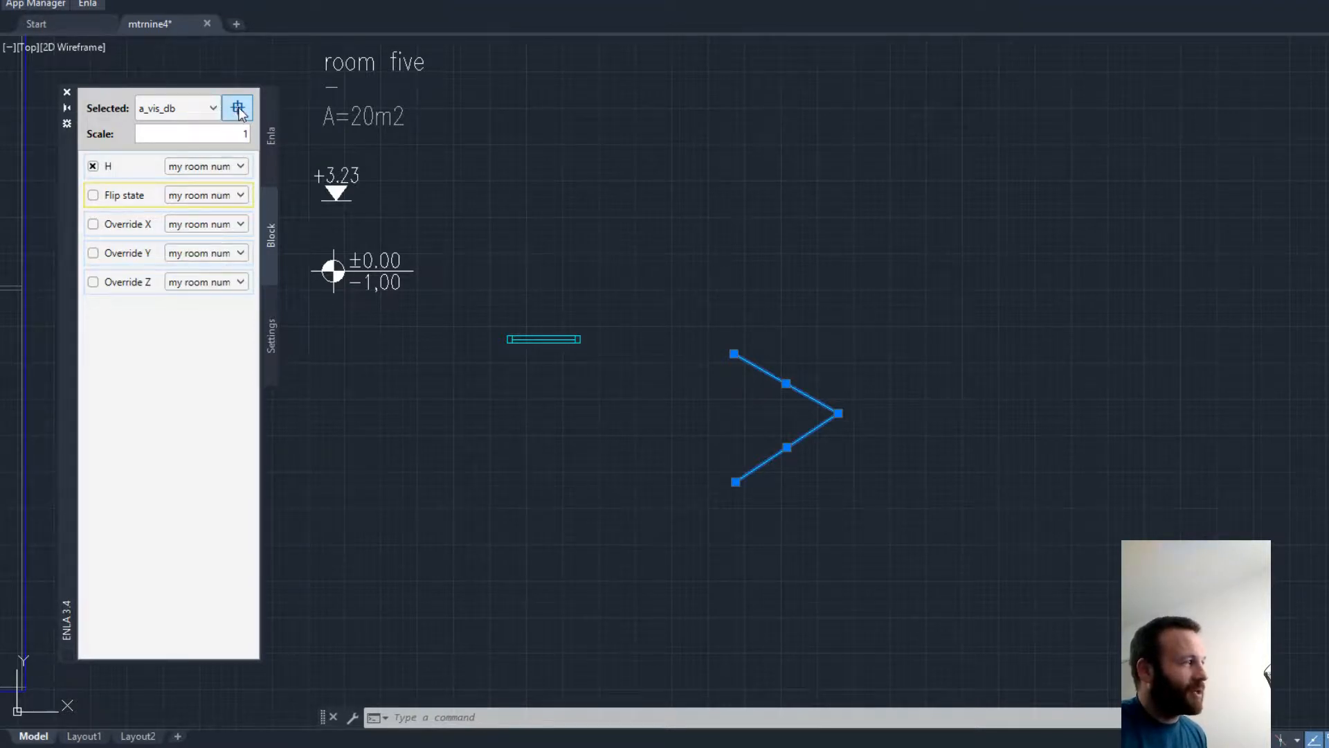
pyautogui.click(238, 107)
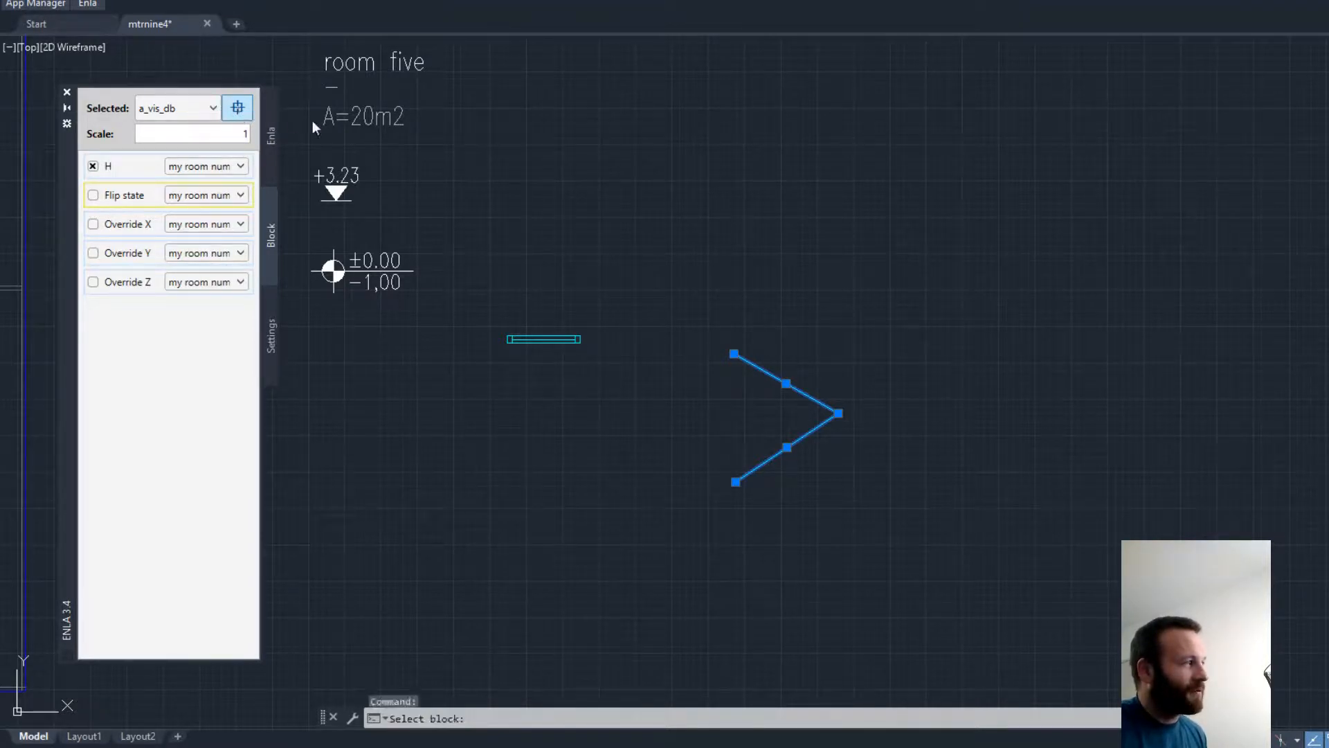
pyautogui.click(562, 337)
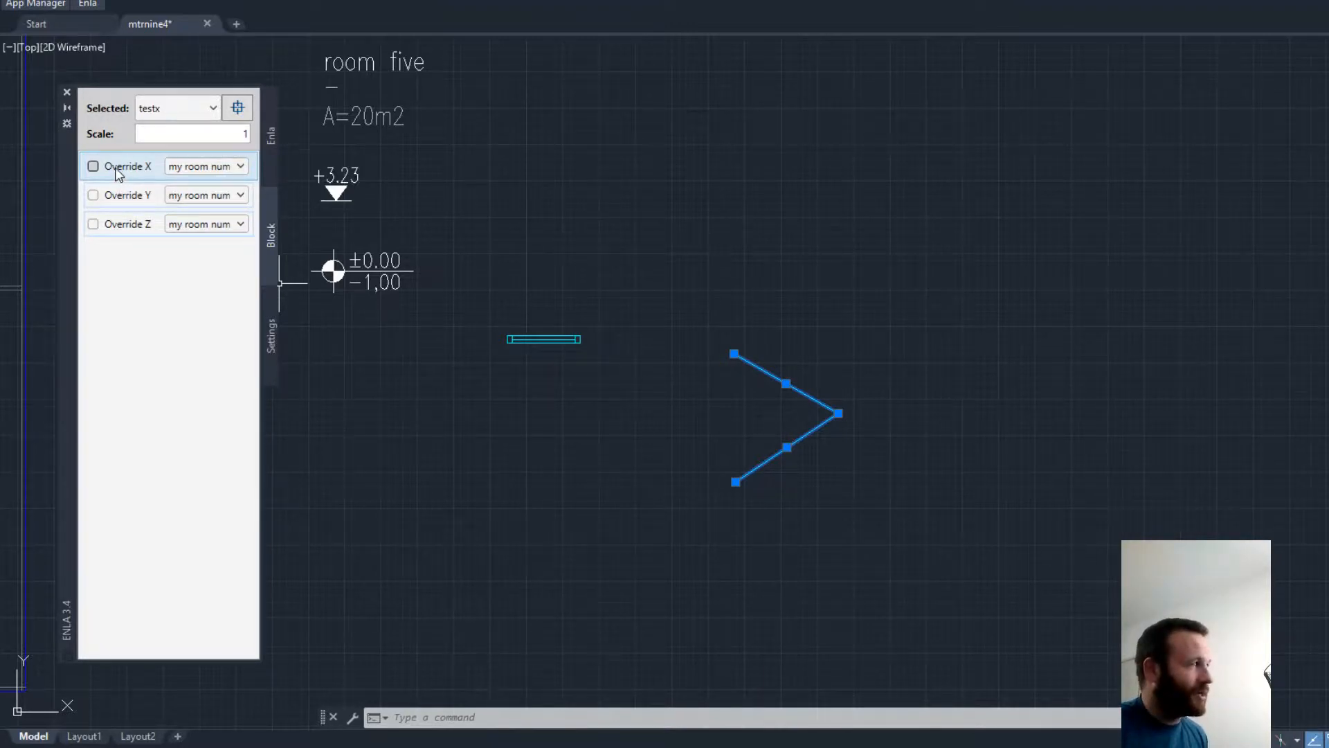
# Step: Insert the window block next to each of the two selected lines
pyautogui.click(267, 165)
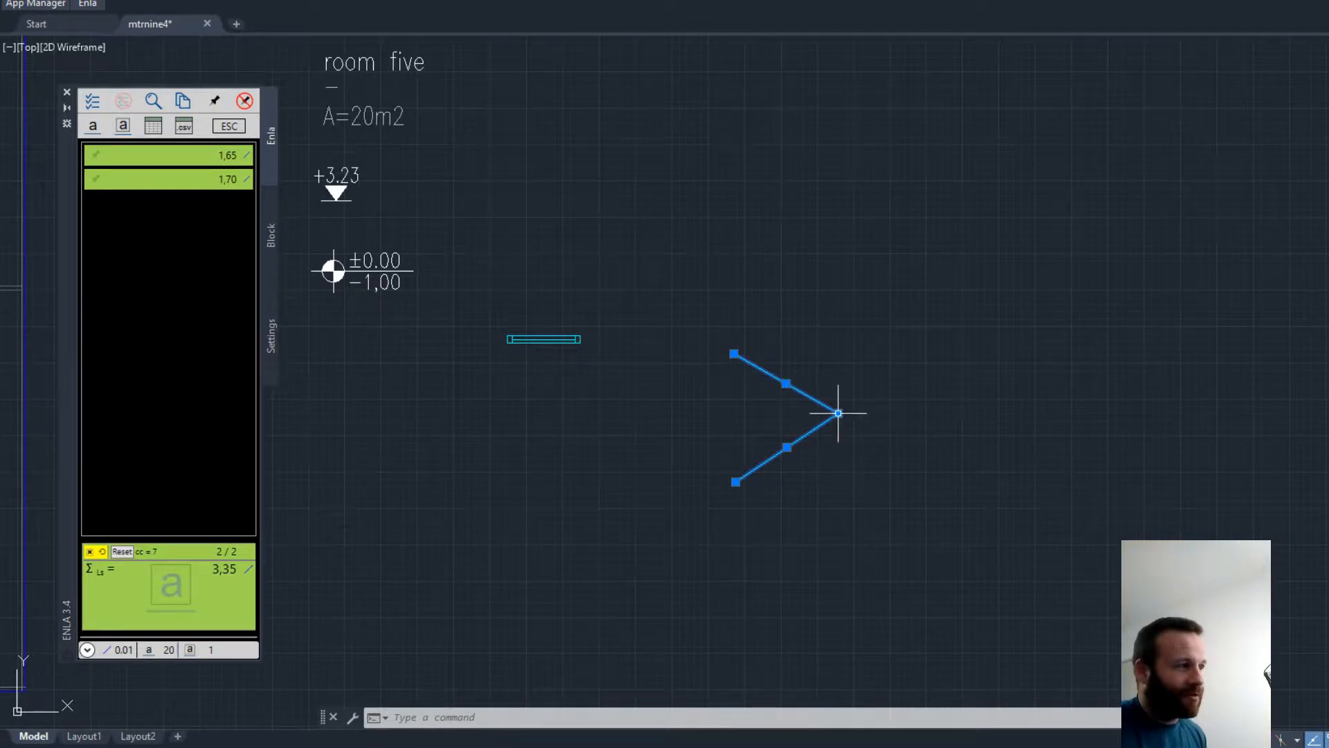
pyautogui.click(124, 126)
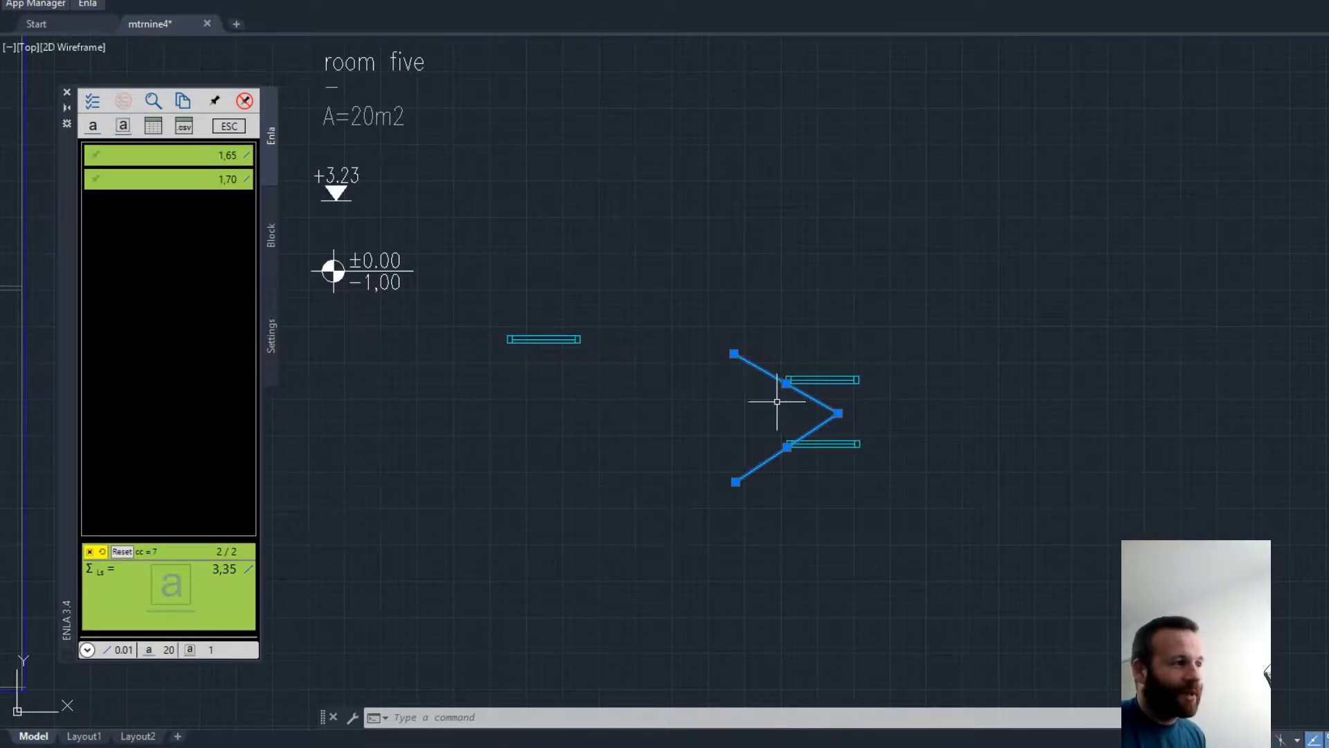
pyautogui.scroll(4, 824, 410)
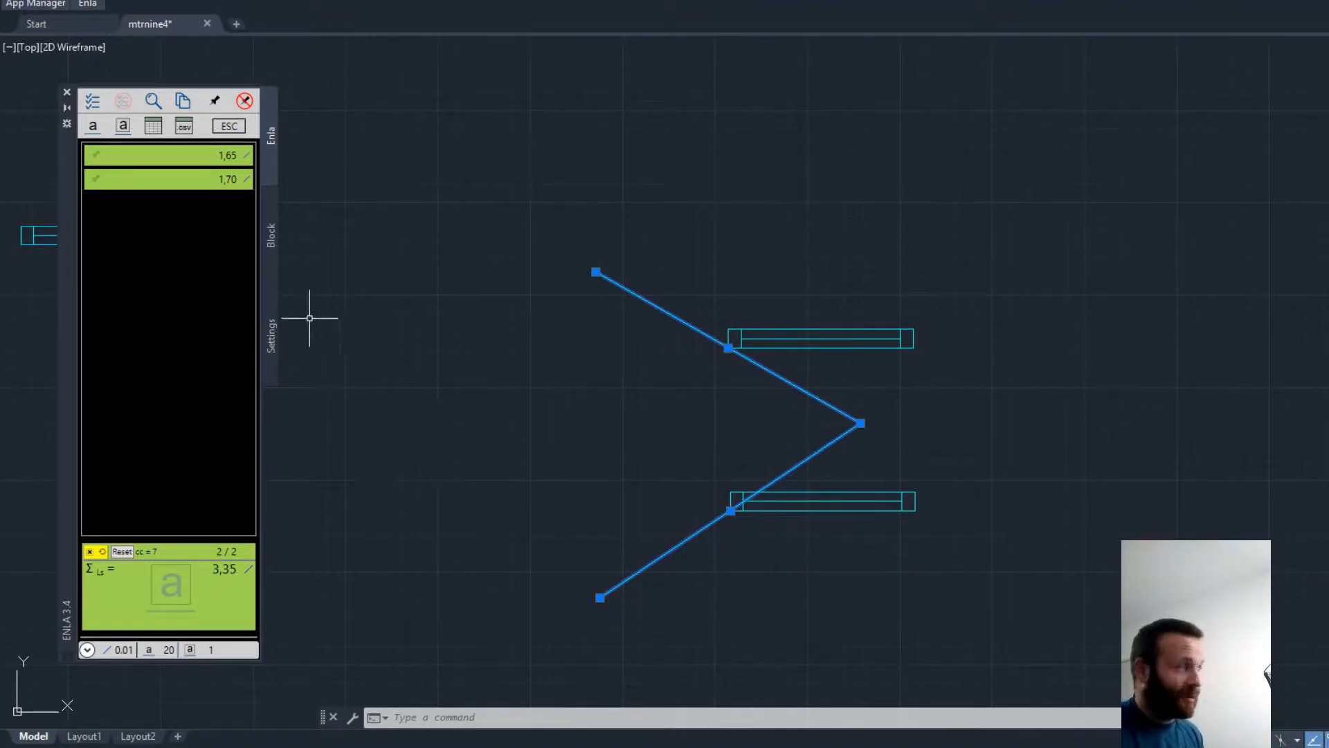
# Step: Set the Enla insert position to Aligned
pyautogui.click(266, 243)
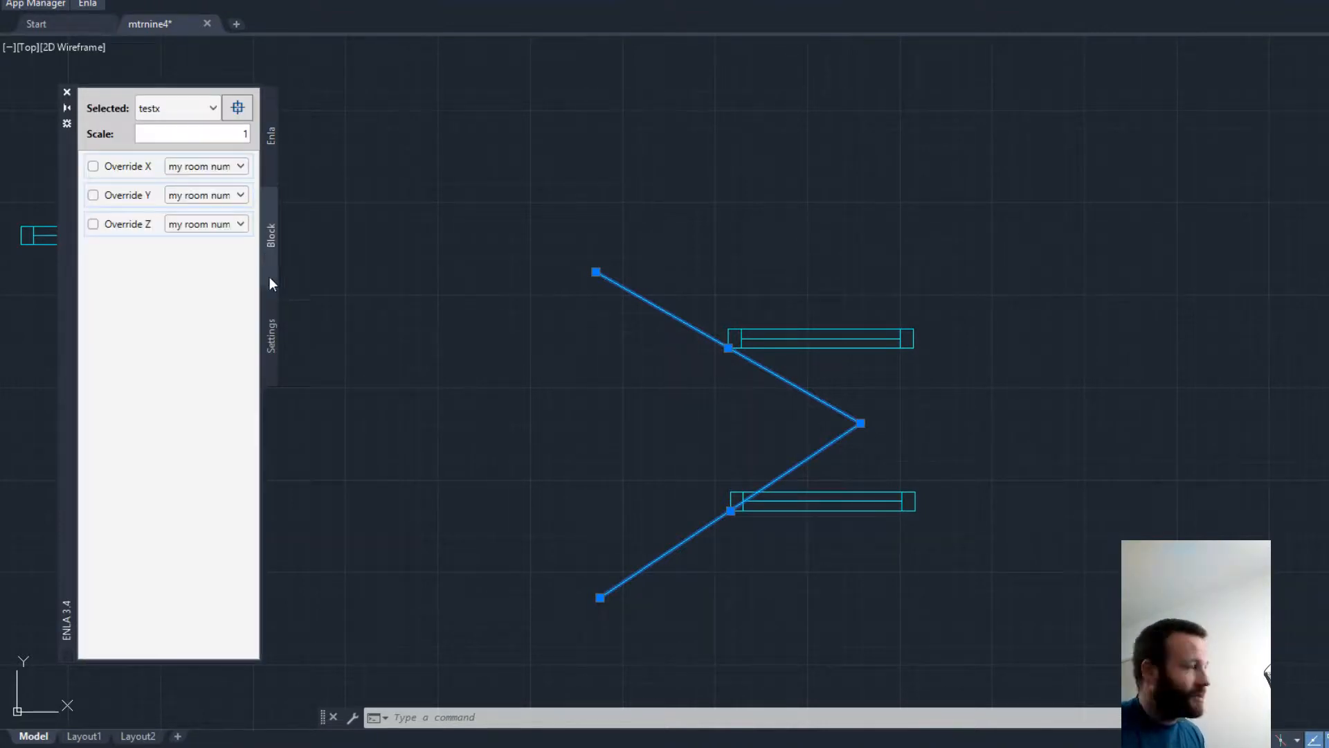
pyautogui.click(271, 326)
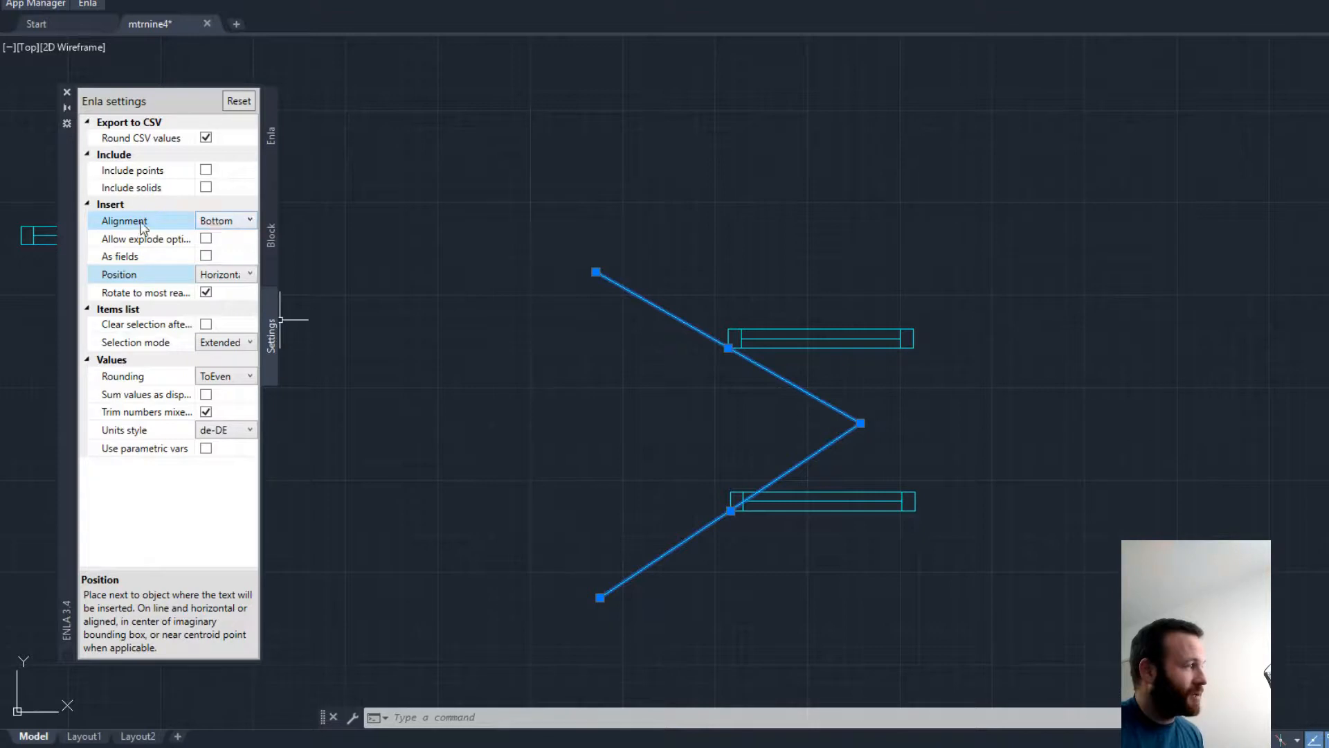
pyautogui.click(227, 275)
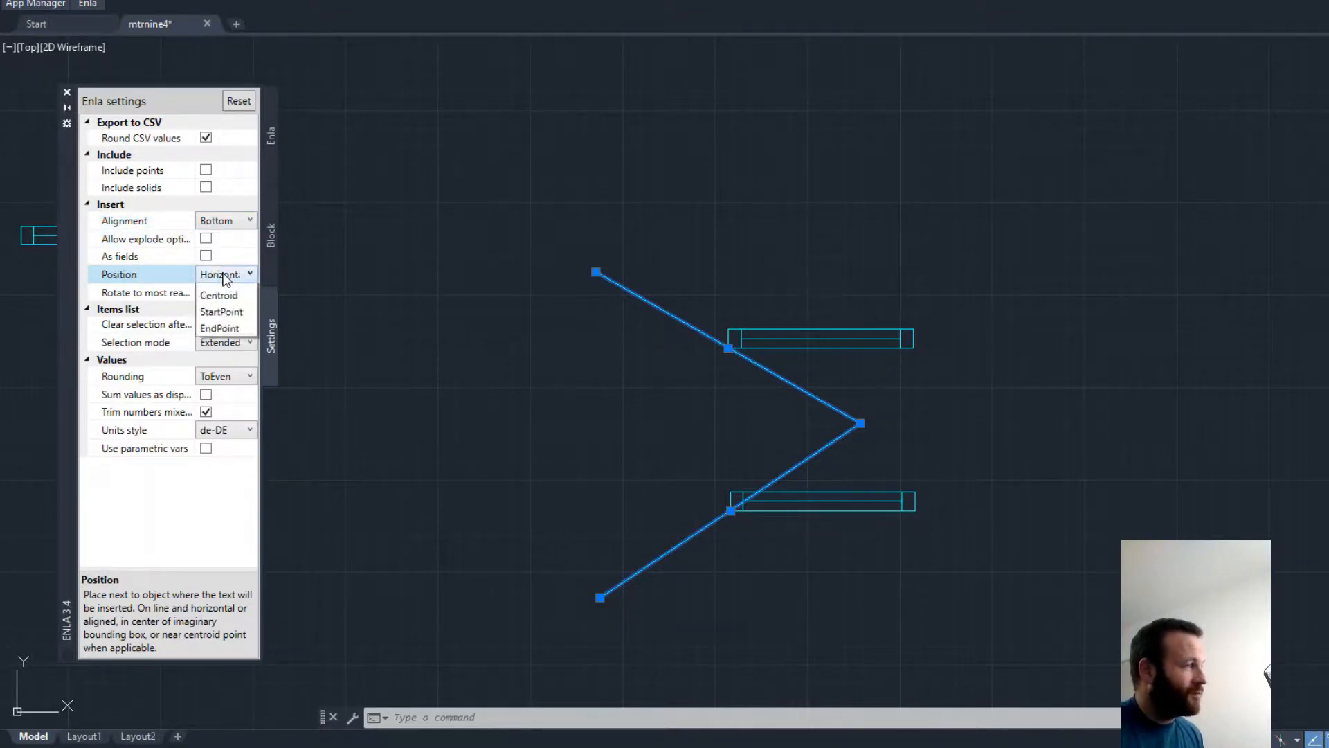
pyautogui.click(220, 309)
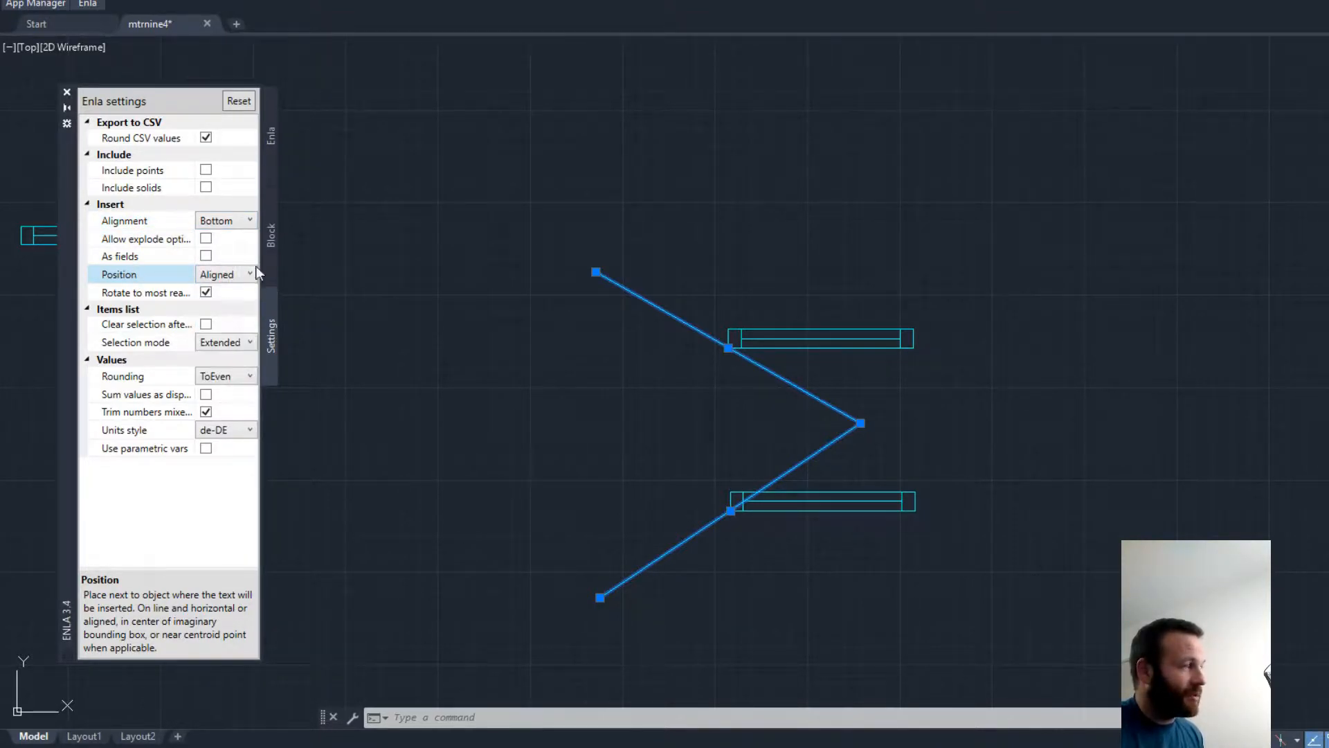
# Step: Insert the window block at both selected lines again with the aligned position
pyautogui.click(271, 172)
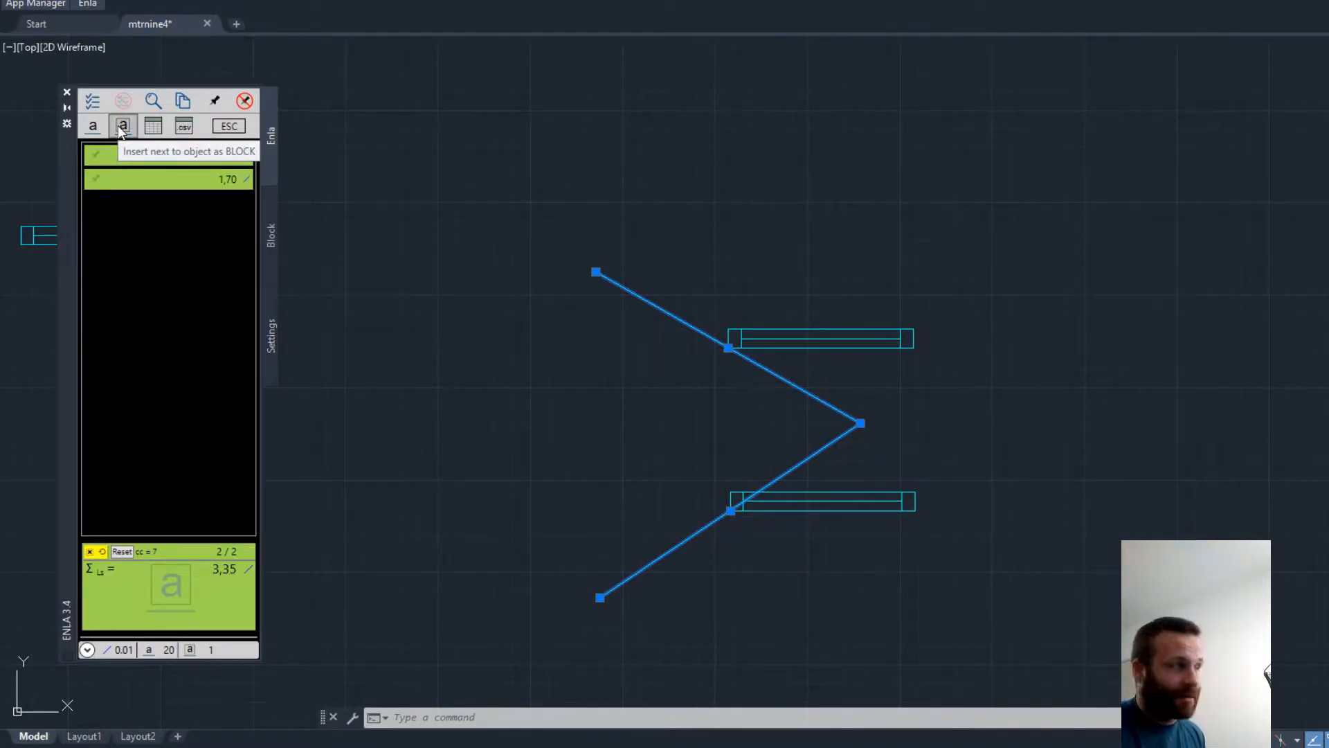
pyautogui.click(123, 127)
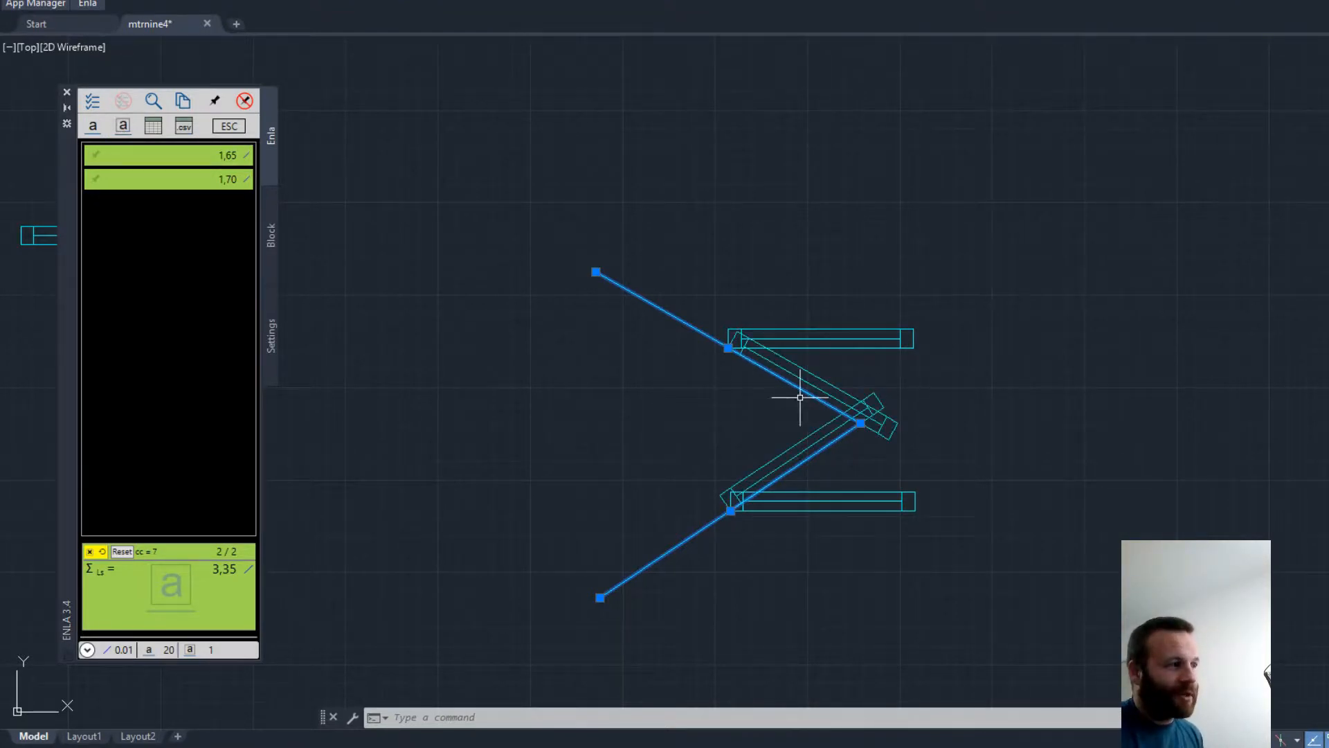
pyautogui.scroll(2, 801, 398)
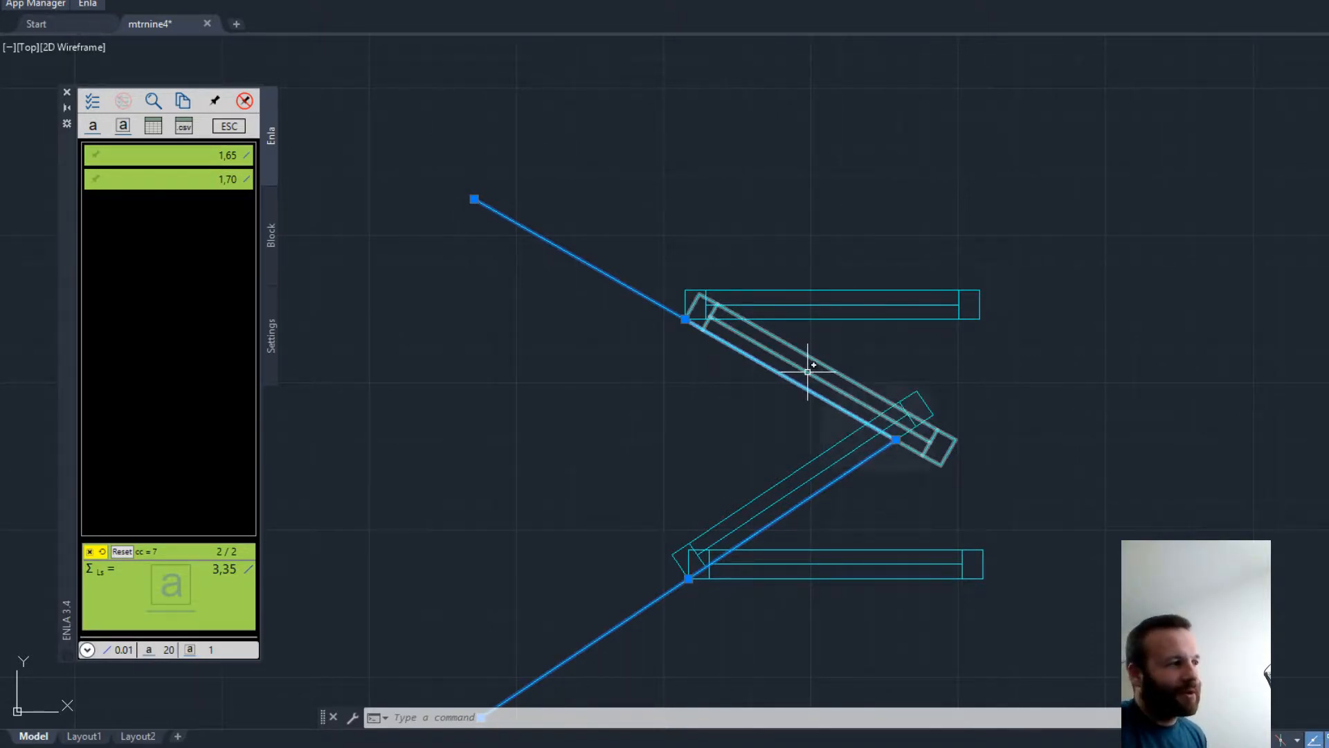
# Step: Clear the selection and move the upper rotated window block up and away from its line
pyautogui.click(807, 369)
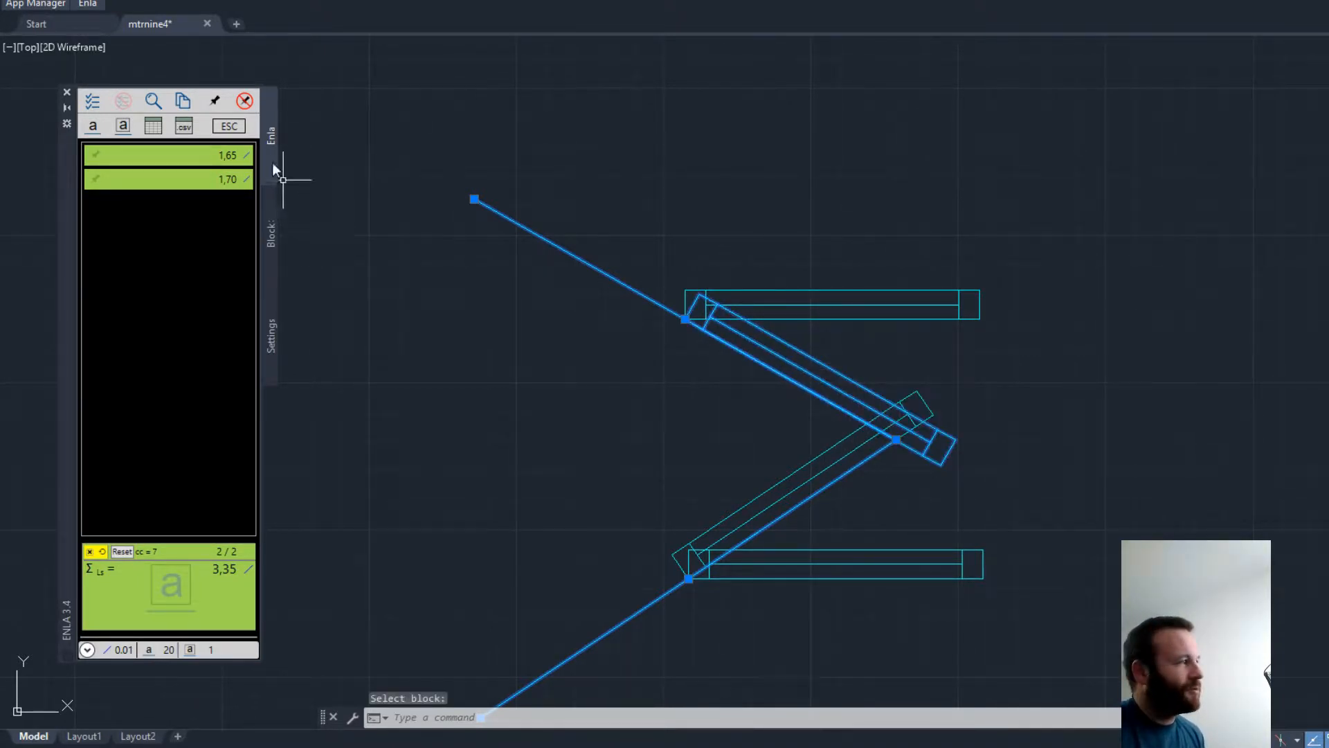
pyautogui.press('Escape')
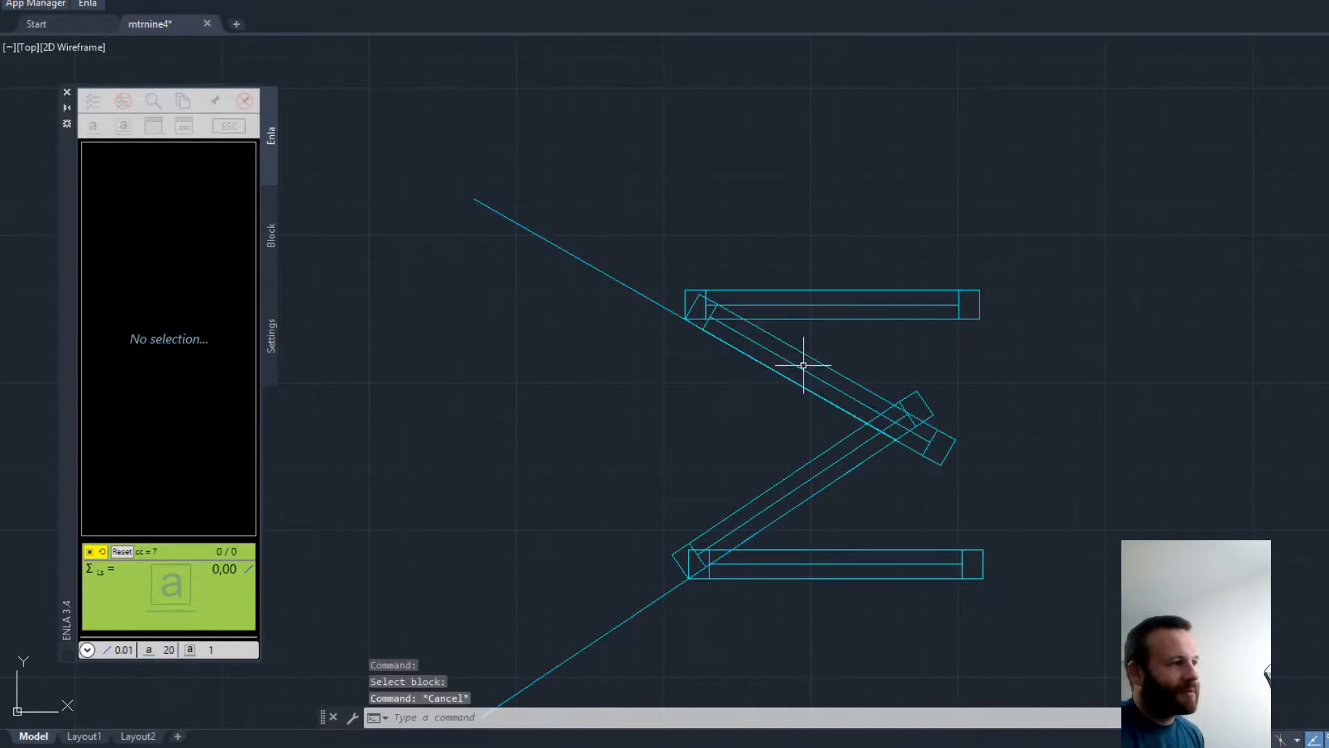
pyautogui.click(803, 366)
pyautogui.write('m')
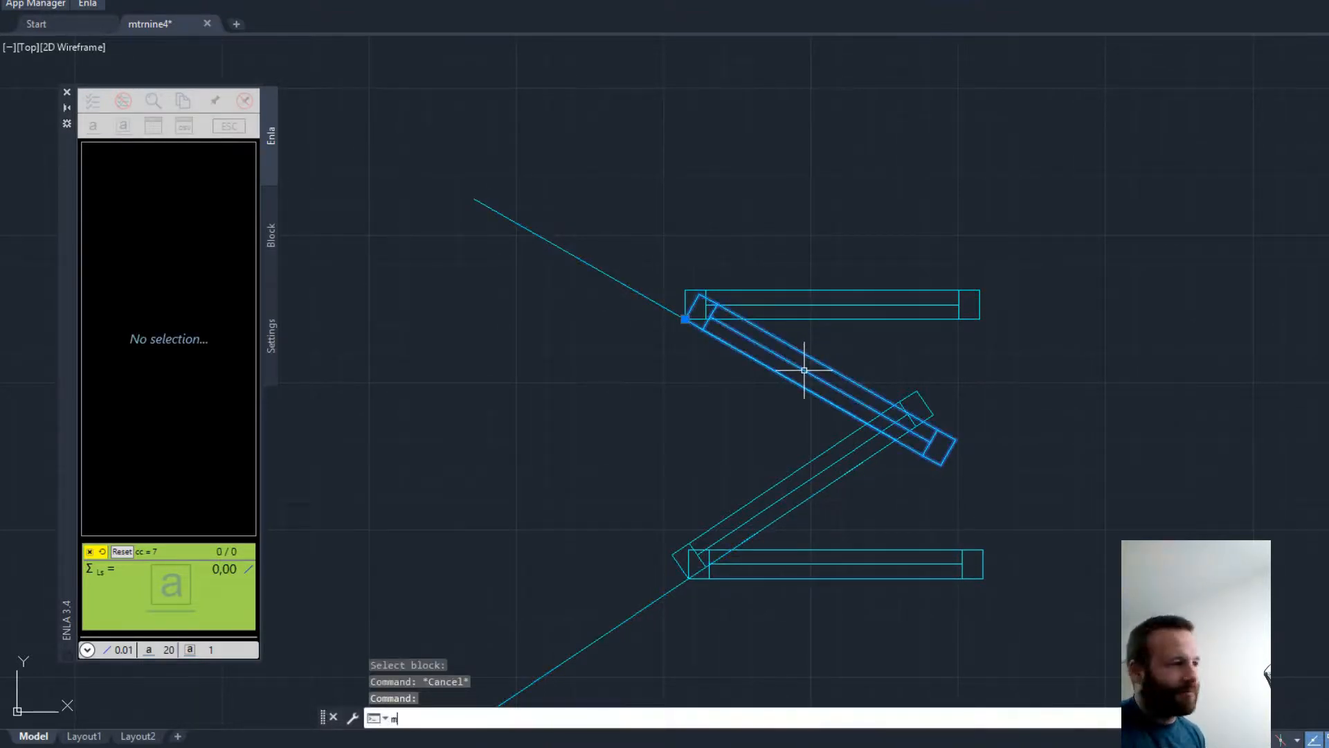
pyautogui.press('Return')
pyautogui.click(804, 369)
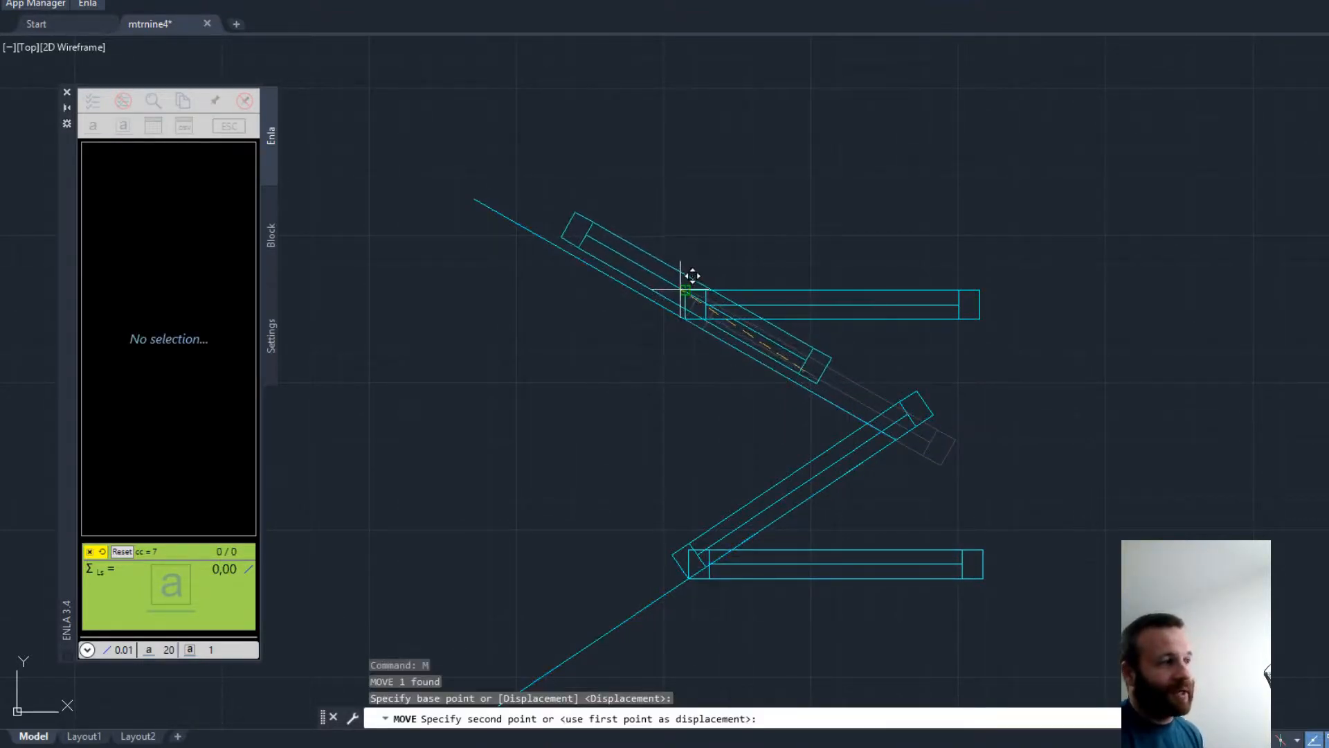
pyautogui.click(712, 222)
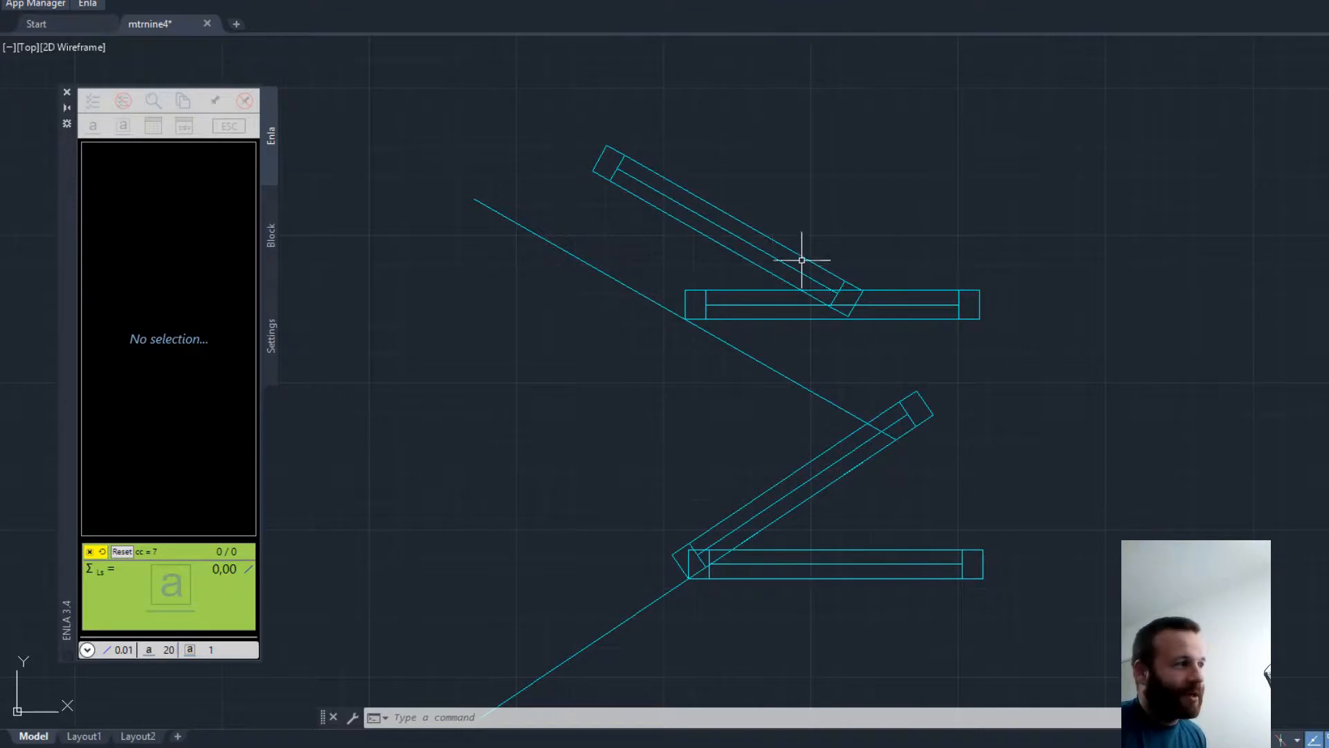
# Step: Pick the "room five" label block beside the floor plan as Enla's block to insert
pyautogui.scroll(-5, 865, 277)
pyautogui.scroll(-3, 782, 274)
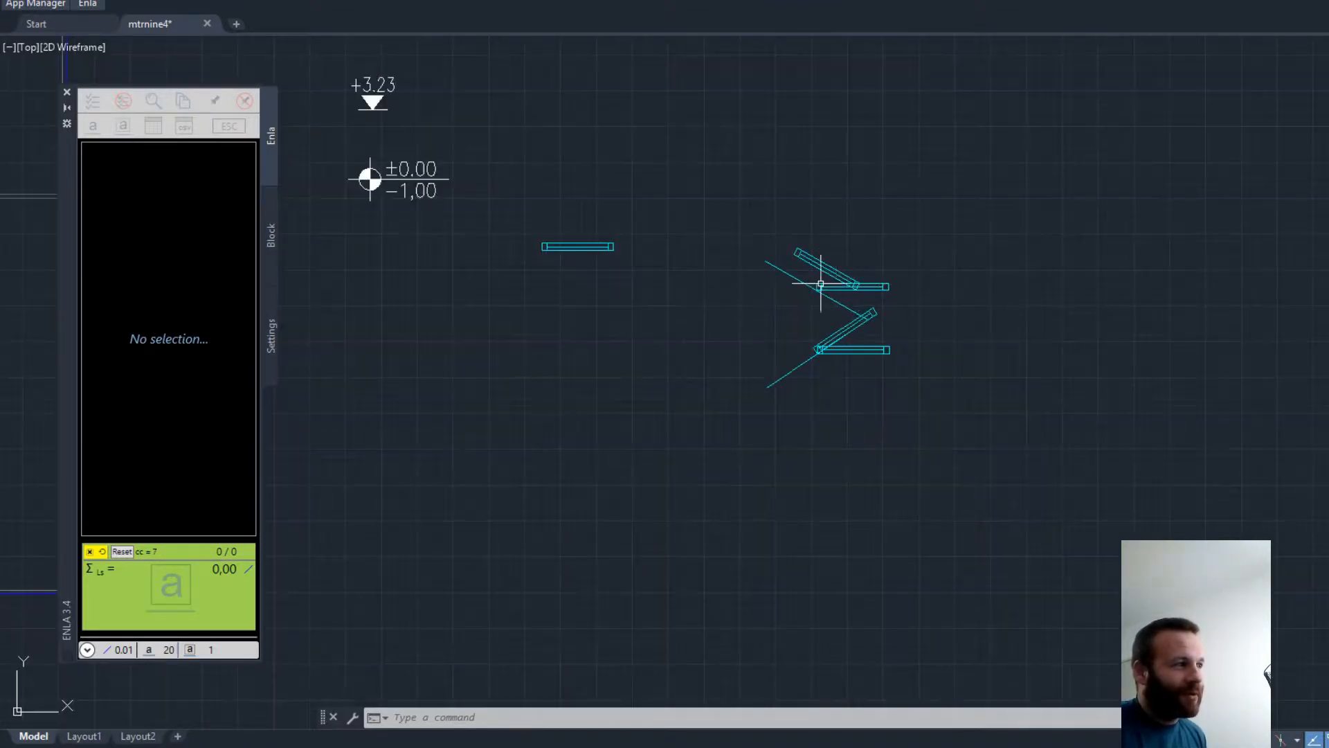
pyautogui.moveTo(764, 312); pyautogui.dragTo(1171, 318, button='middle')
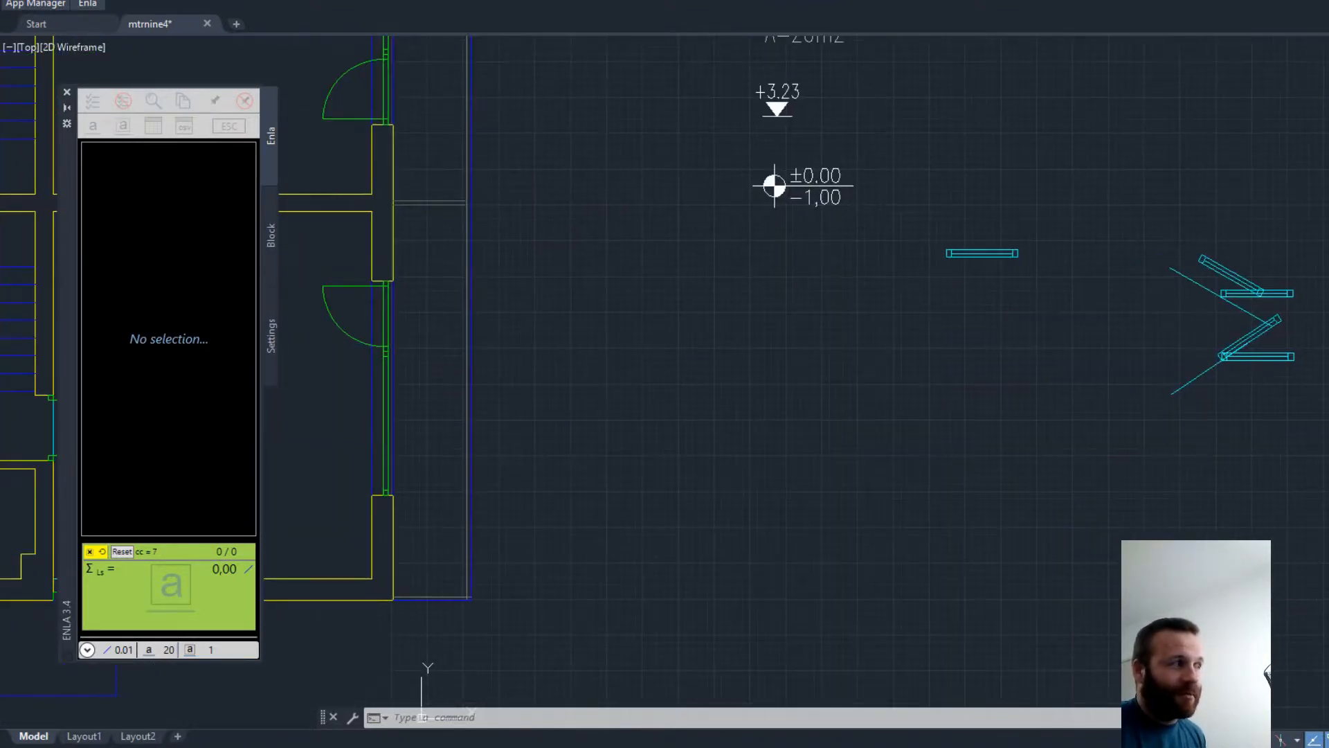
pyautogui.moveTo(711, 316); pyautogui.dragTo(1204, 383, button='middle')
pyautogui.scroll(-3, 1166, 363)
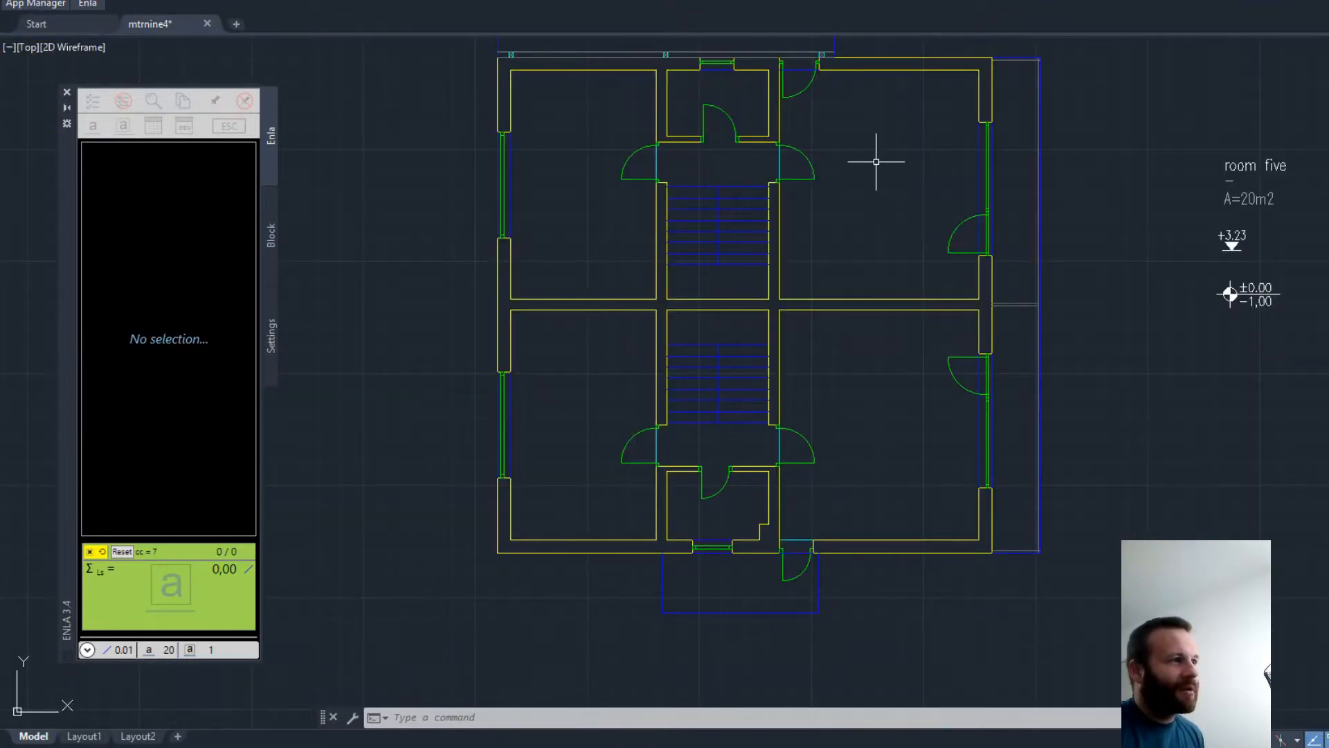
pyautogui.moveTo(872, 163); pyautogui.dragTo(806, 202, button='middle')
pyautogui.scroll(2, 1257, 212)
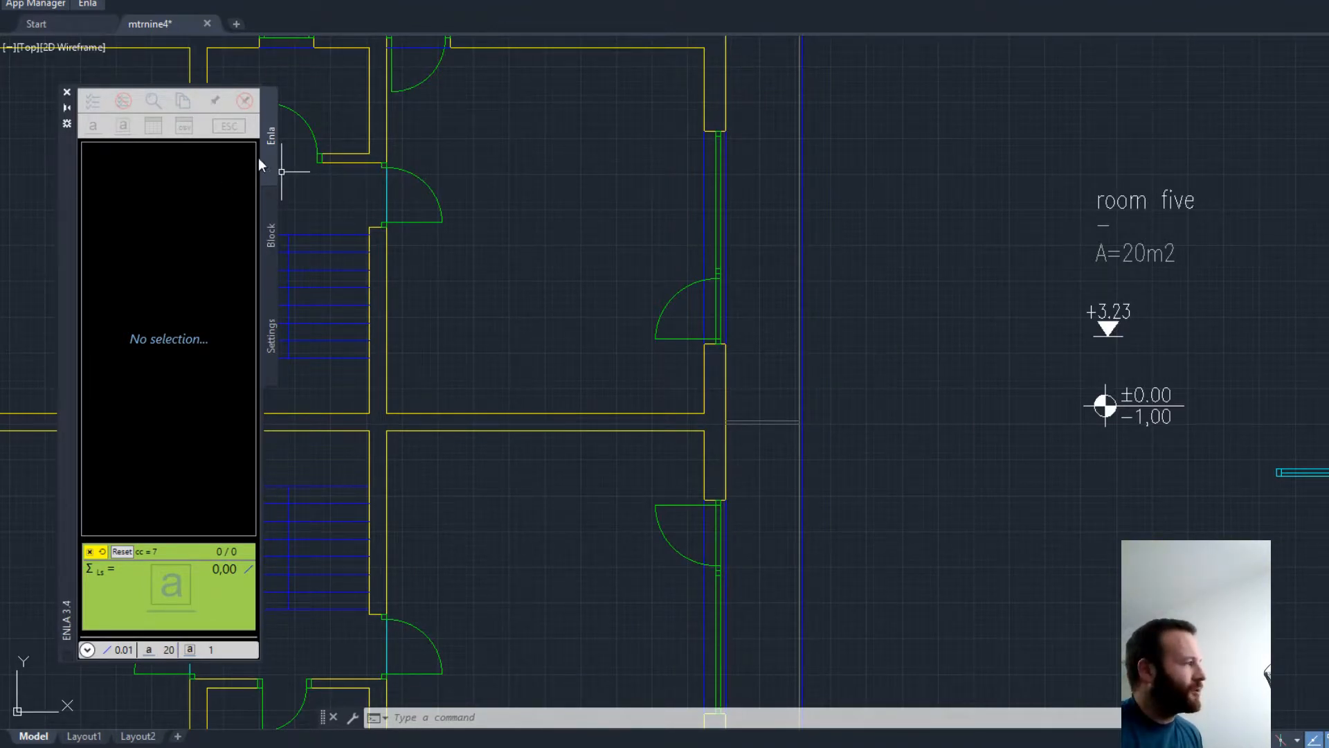
pyautogui.click(270, 234)
pyautogui.click(238, 108)
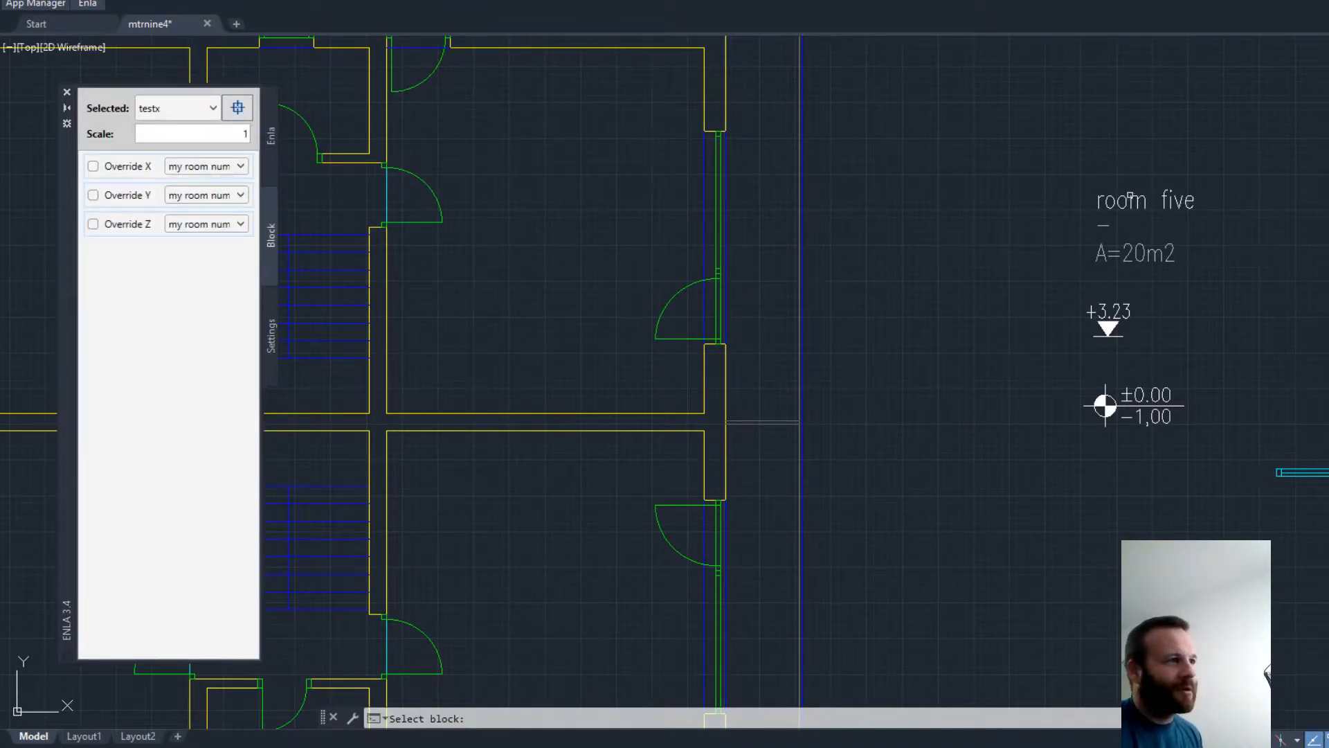
pyautogui.click(1130, 197)
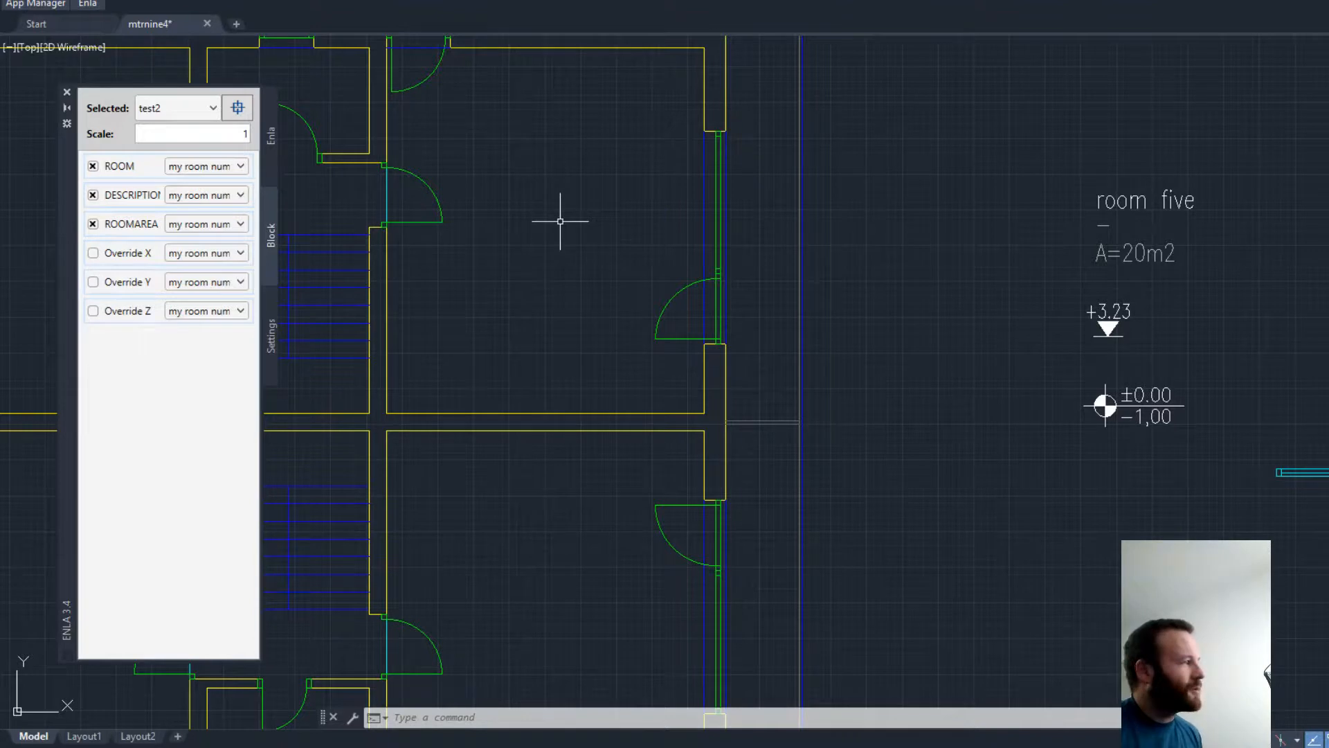
# Step: Expand Enla's value options, enable the fx function value and disable the line length value
pyautogui.moveTo(542, 232); pyautogui.dragTo(686, 258, button='middle')
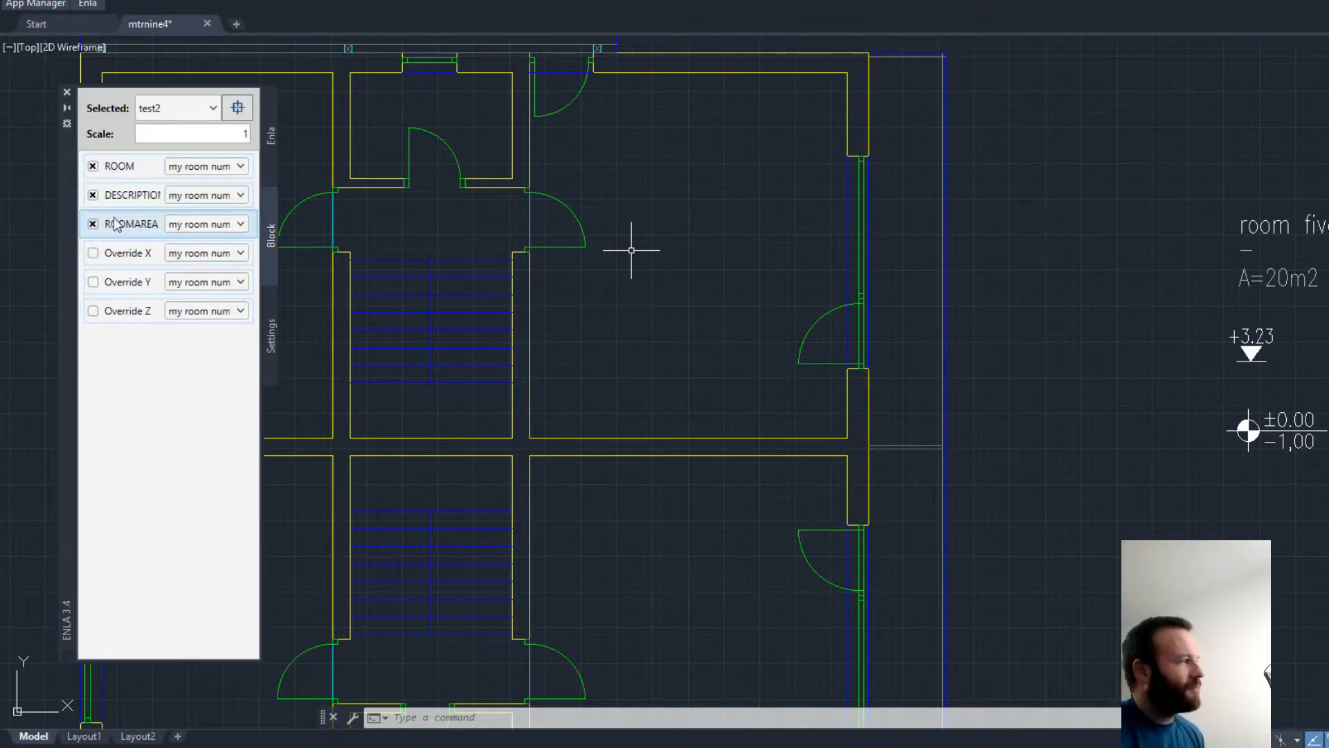
pyautogui.click(266, 145)
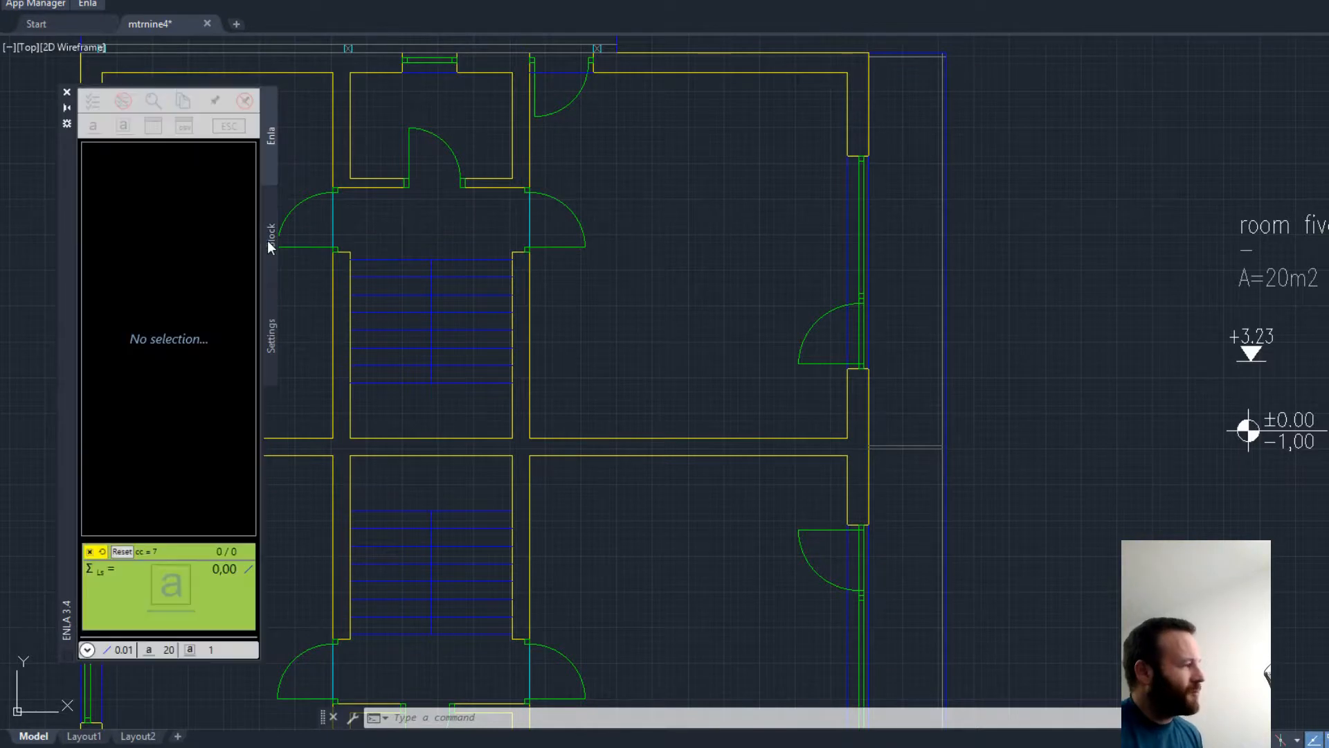
pyautogui.click(239, 649)
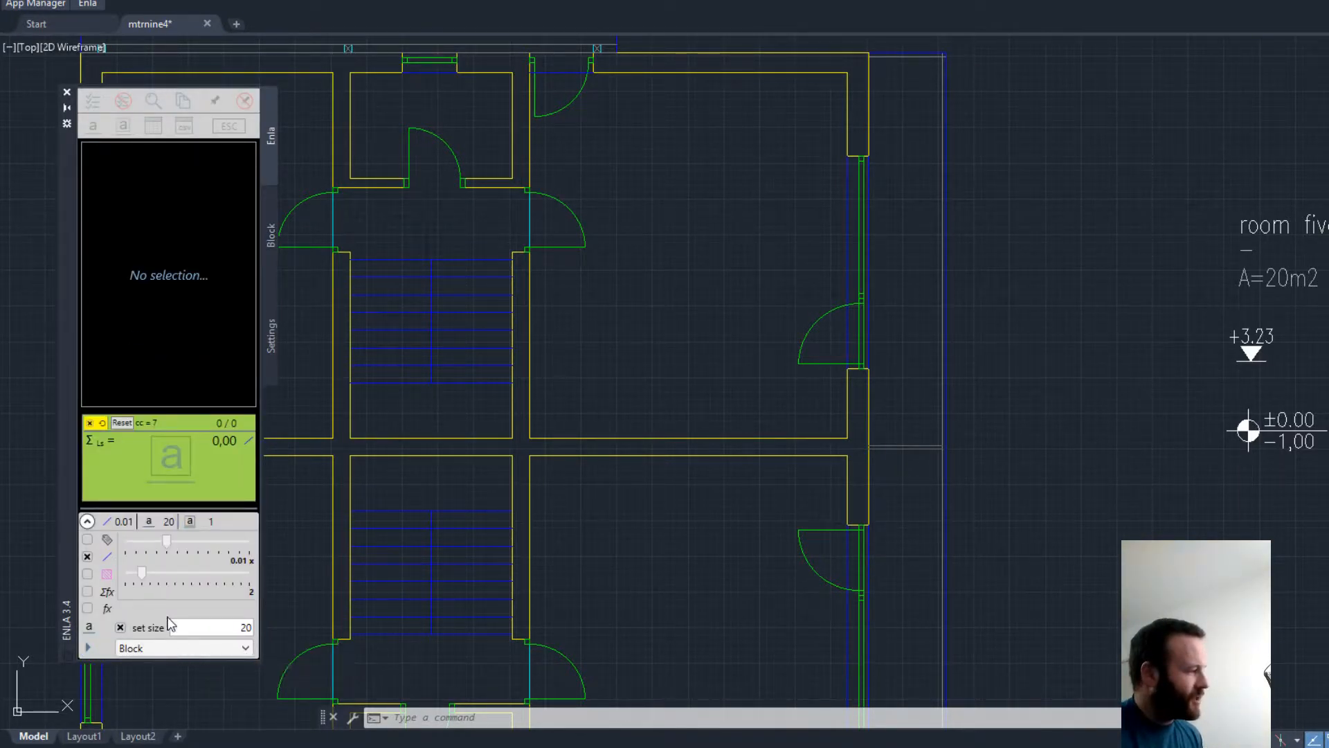
pyautogui.click(104, 608)
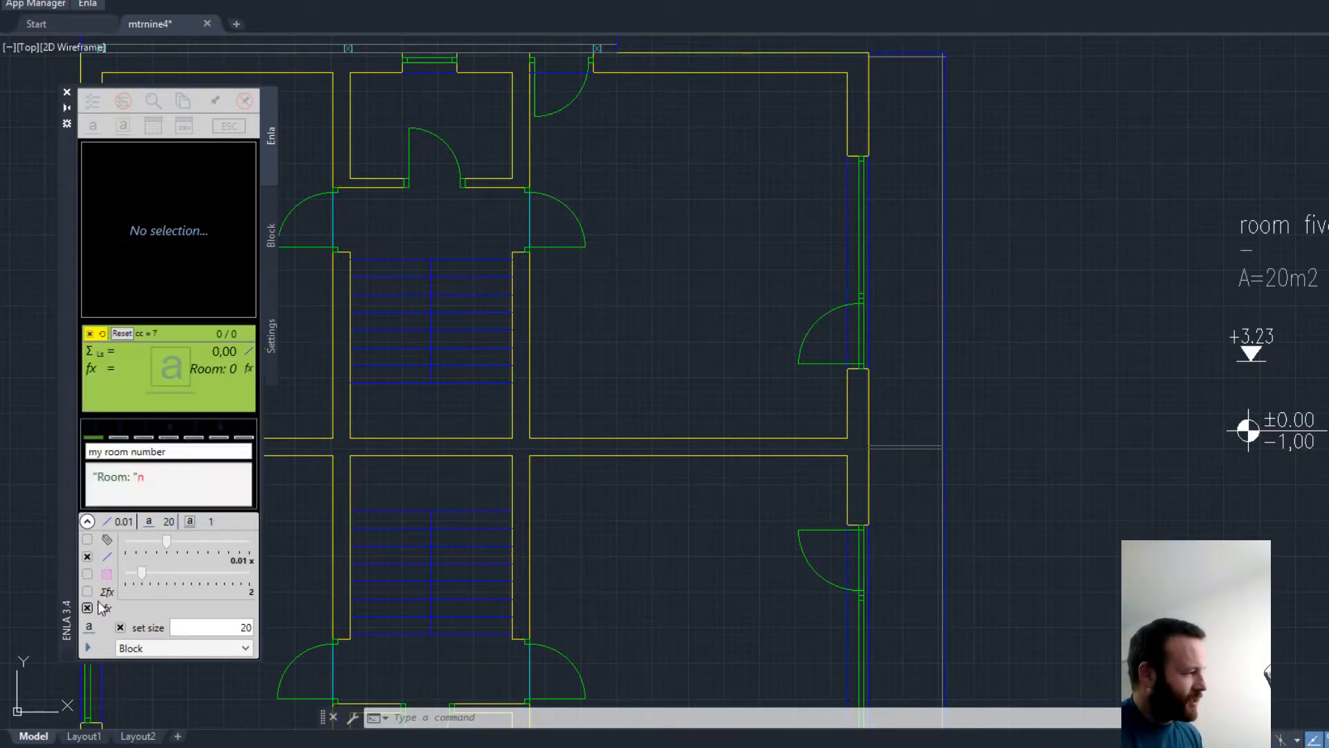
pyautogui.click(94, 557)
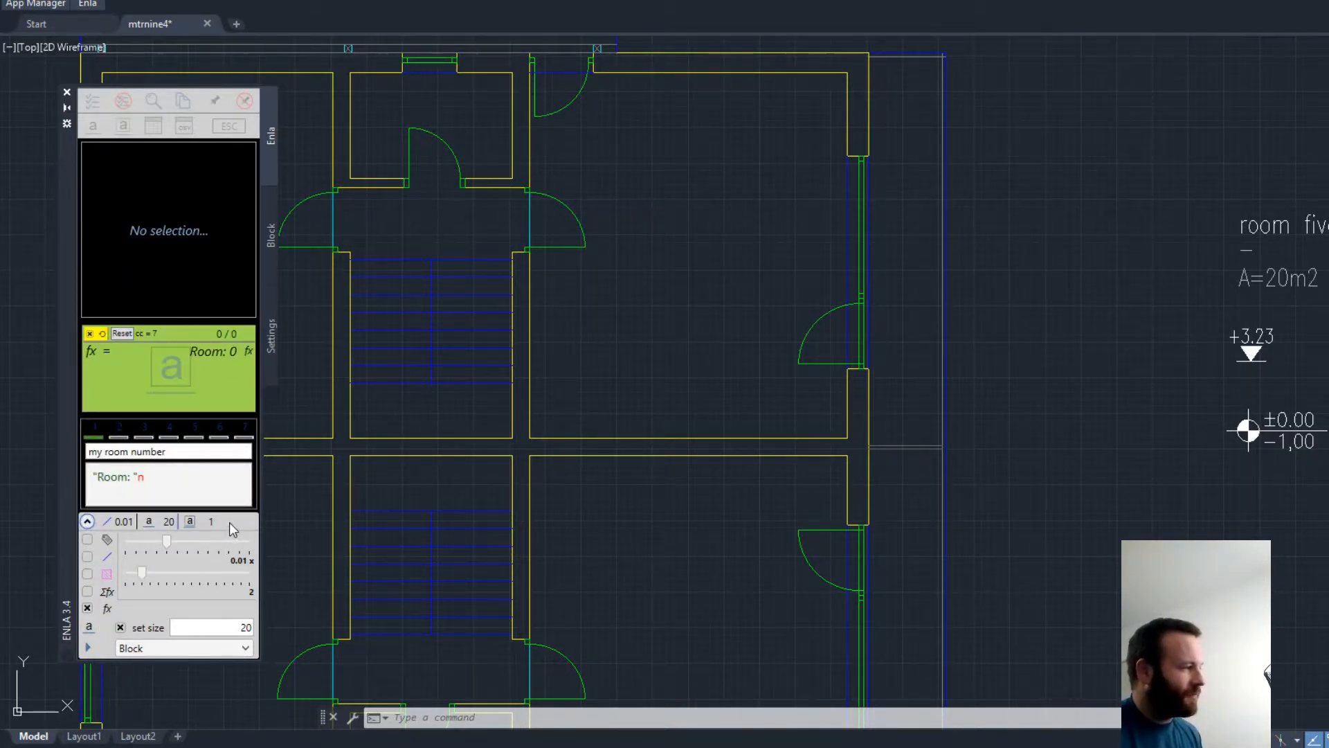
# Step: Collapse Enla's value options and enclose the text of the "some description" function in quotation marks as "tiles"
pyautogui.click(87, 521)
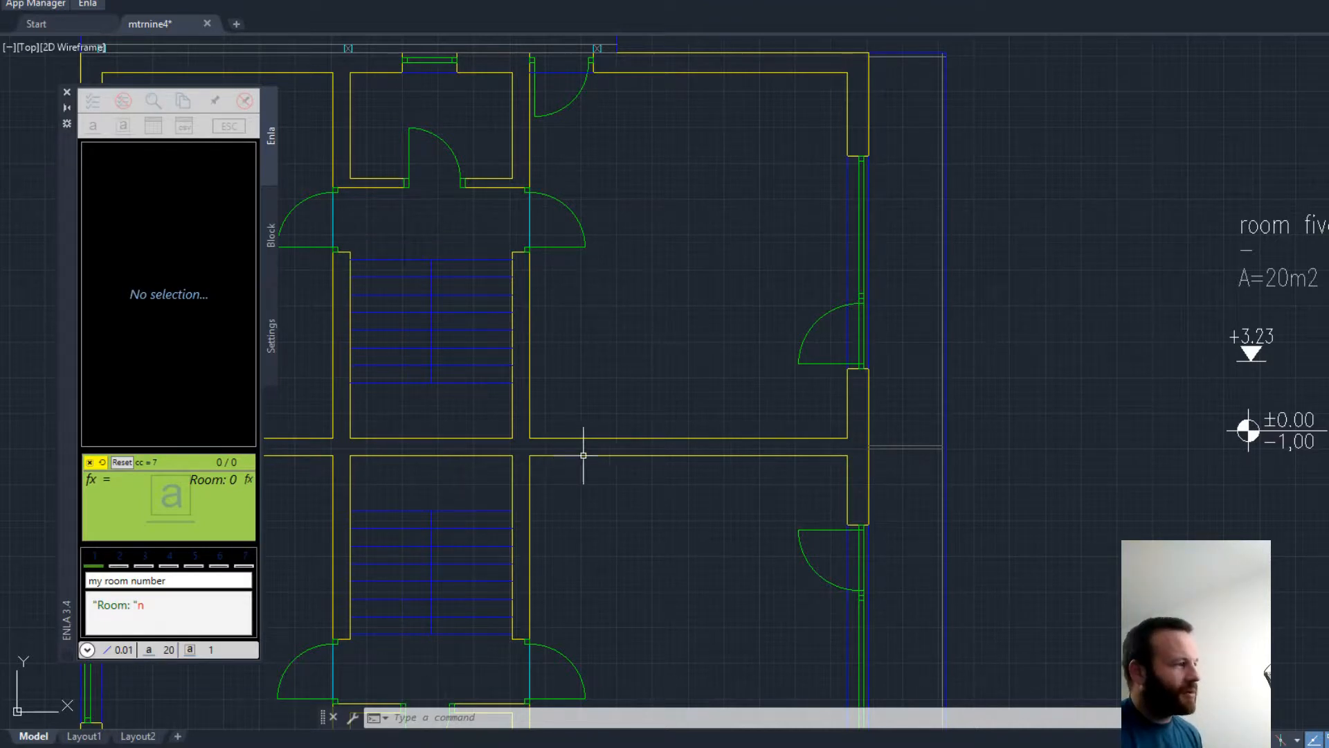
pyautogui.click(120, 561)
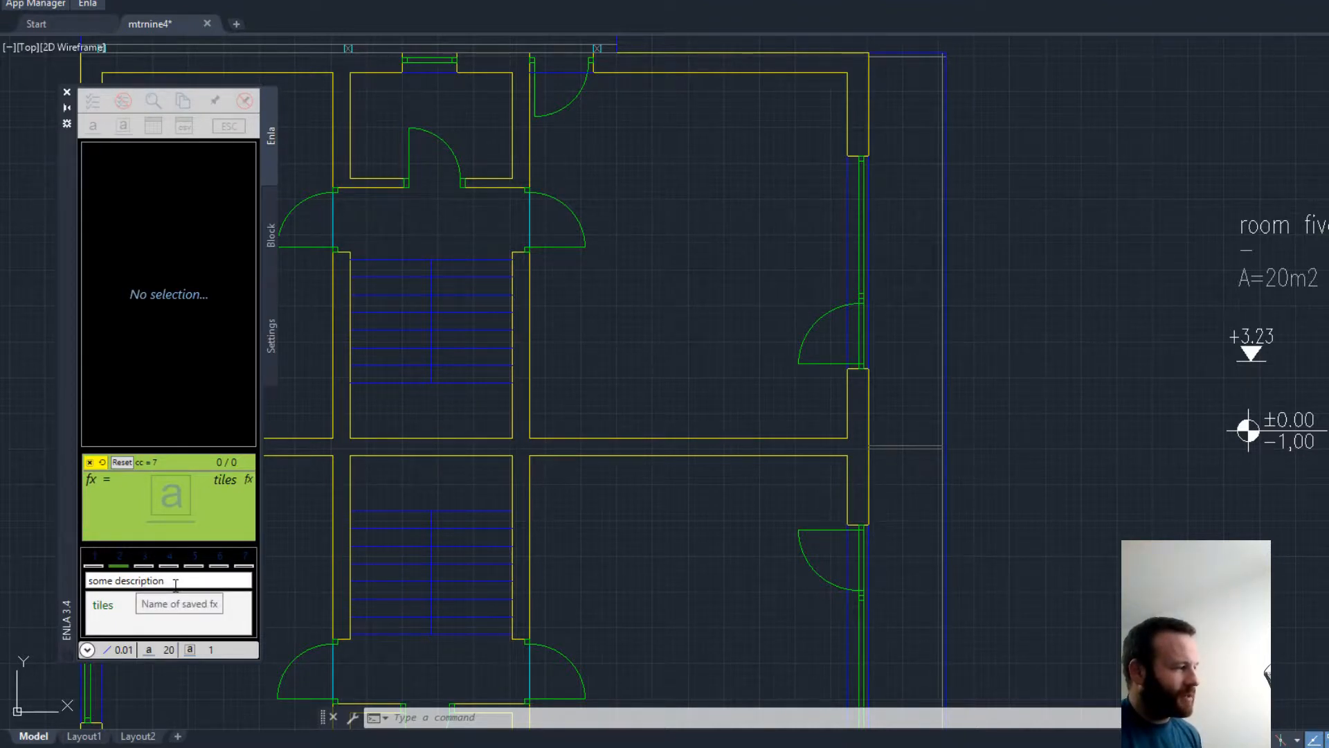
pyautogui.click(120, 608)
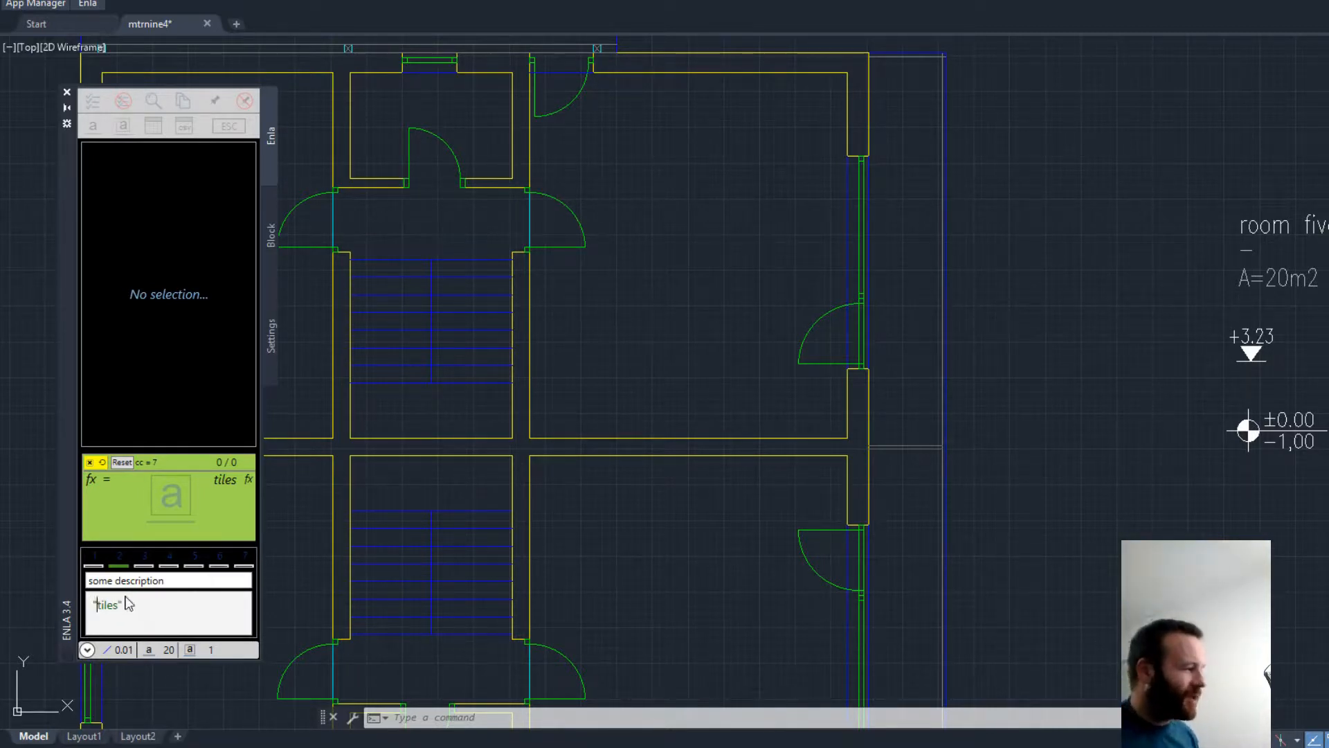
# Step: Activate the saved room area function "A" and select the outlines of the four large rooms
pyautogui.click(145, 566)
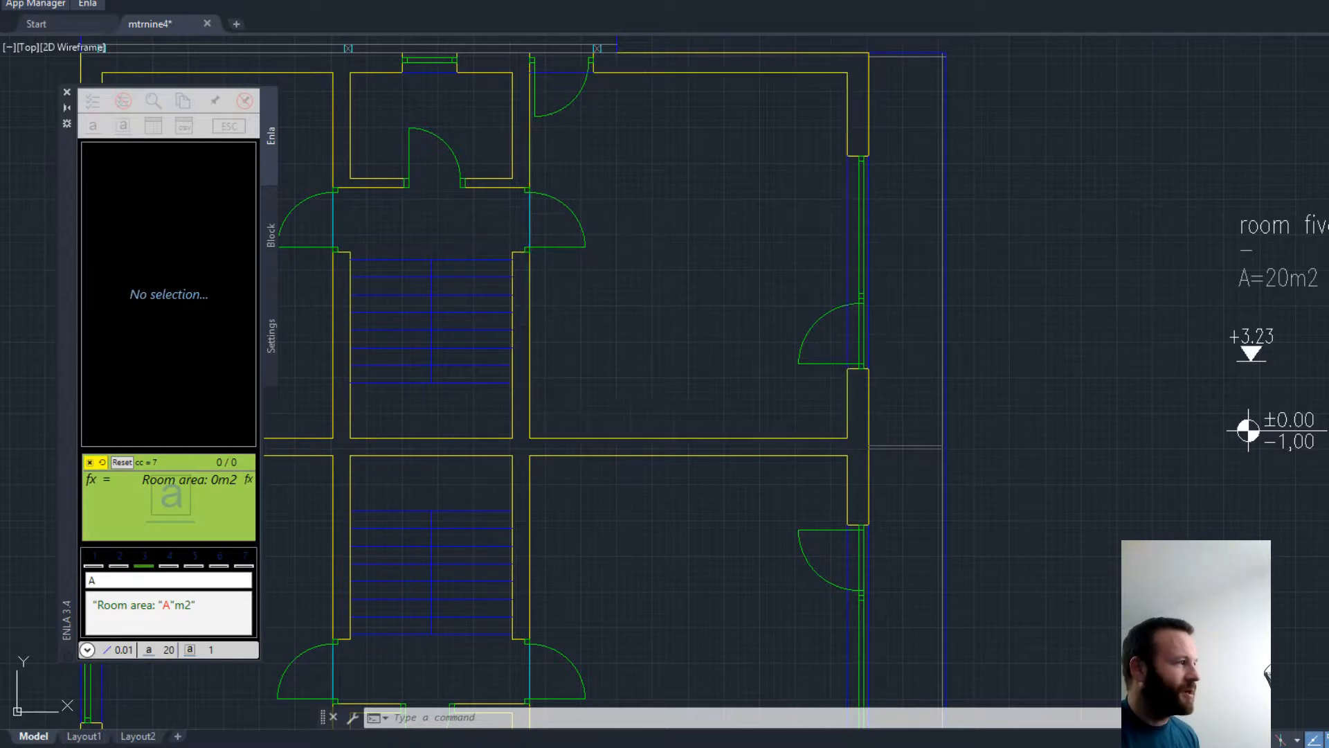
pyautogui.click(677, 217)
pyautogui.scroll(-2, 769, 219)
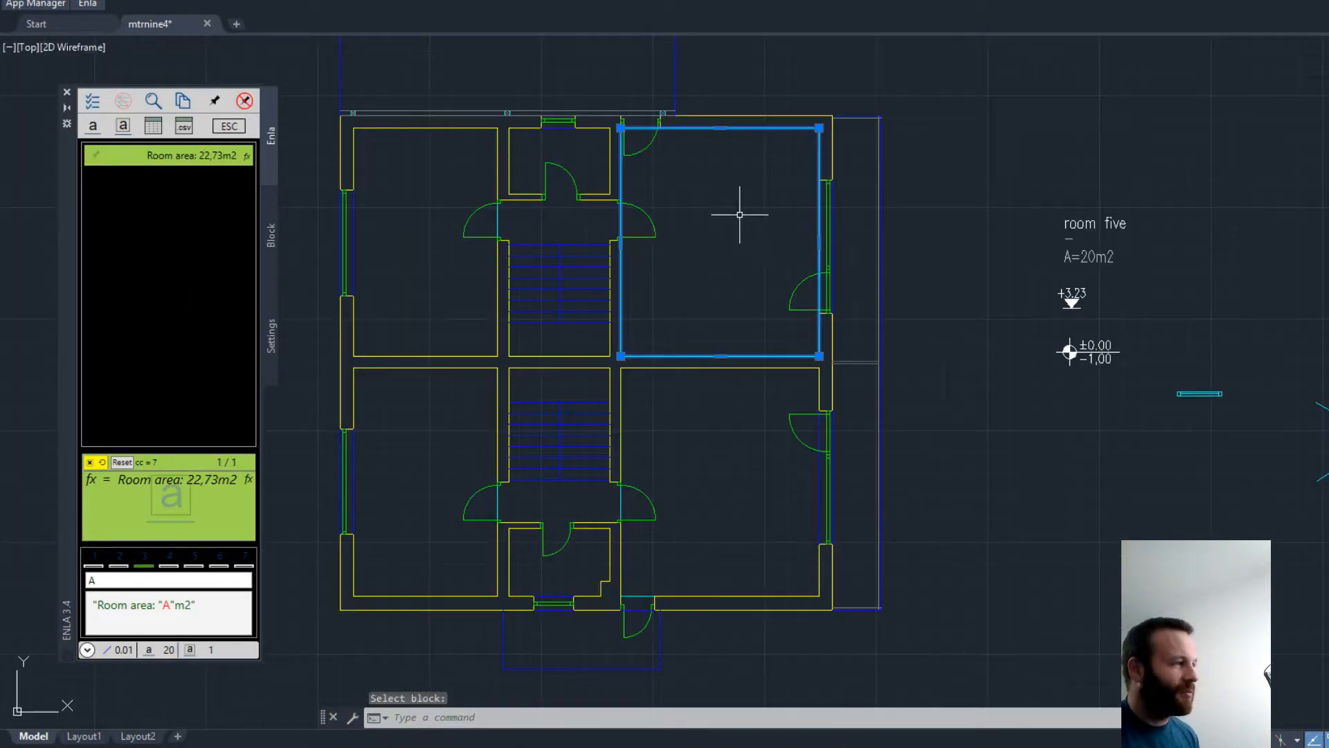
pyautogui.click(500, 210)
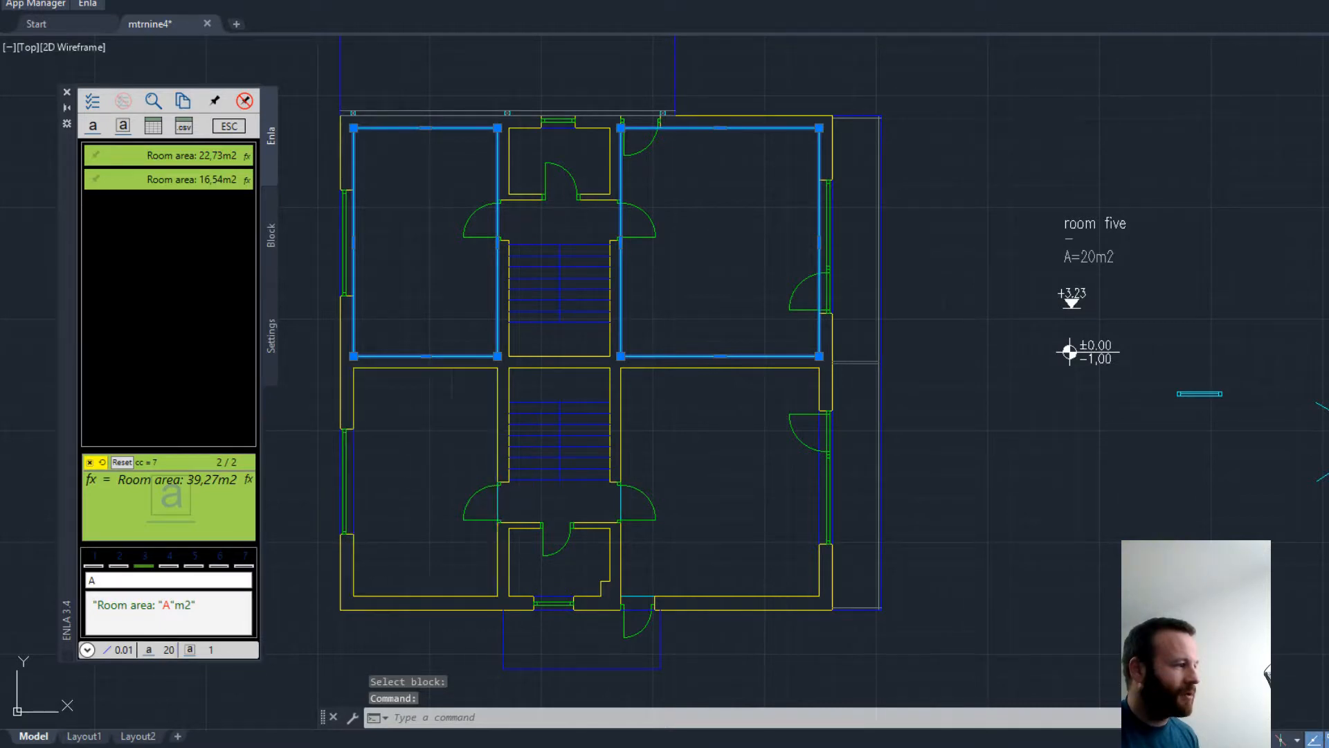
pyautogui.click(497, 495)
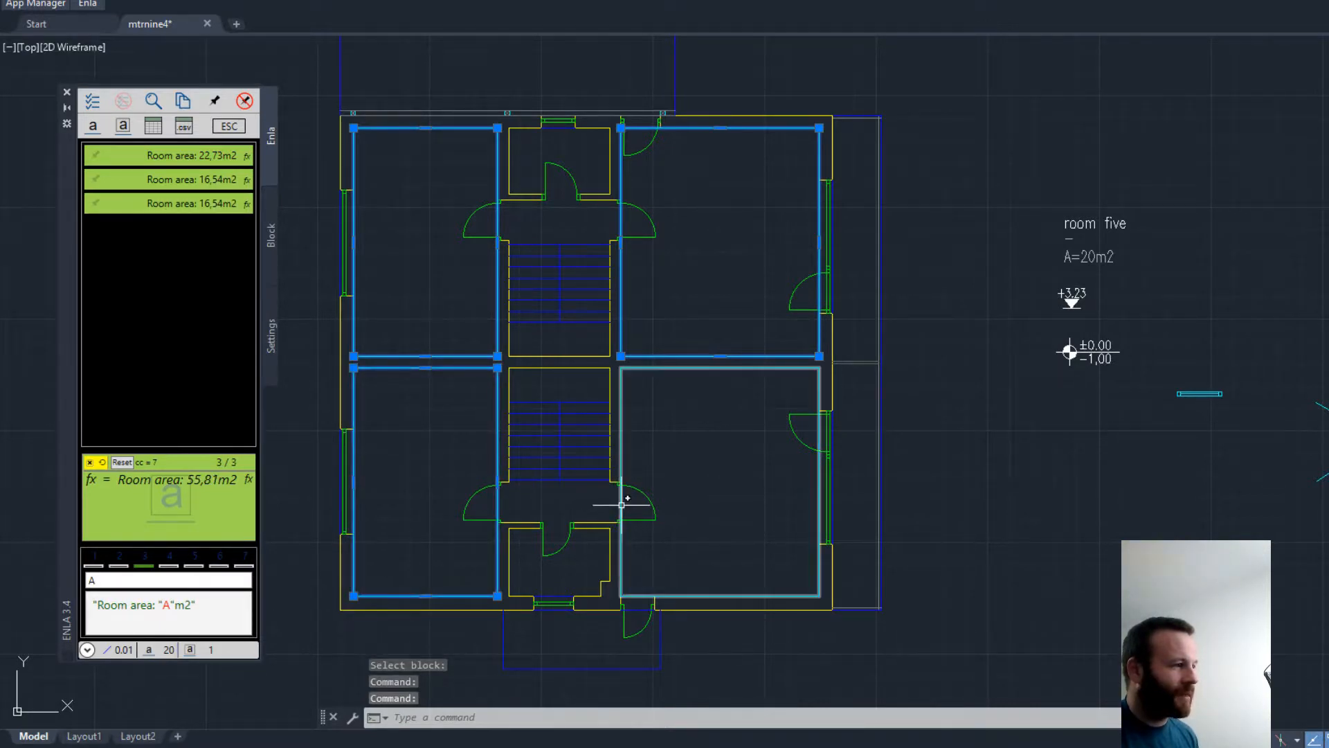
pyautogui.click(622, 504)
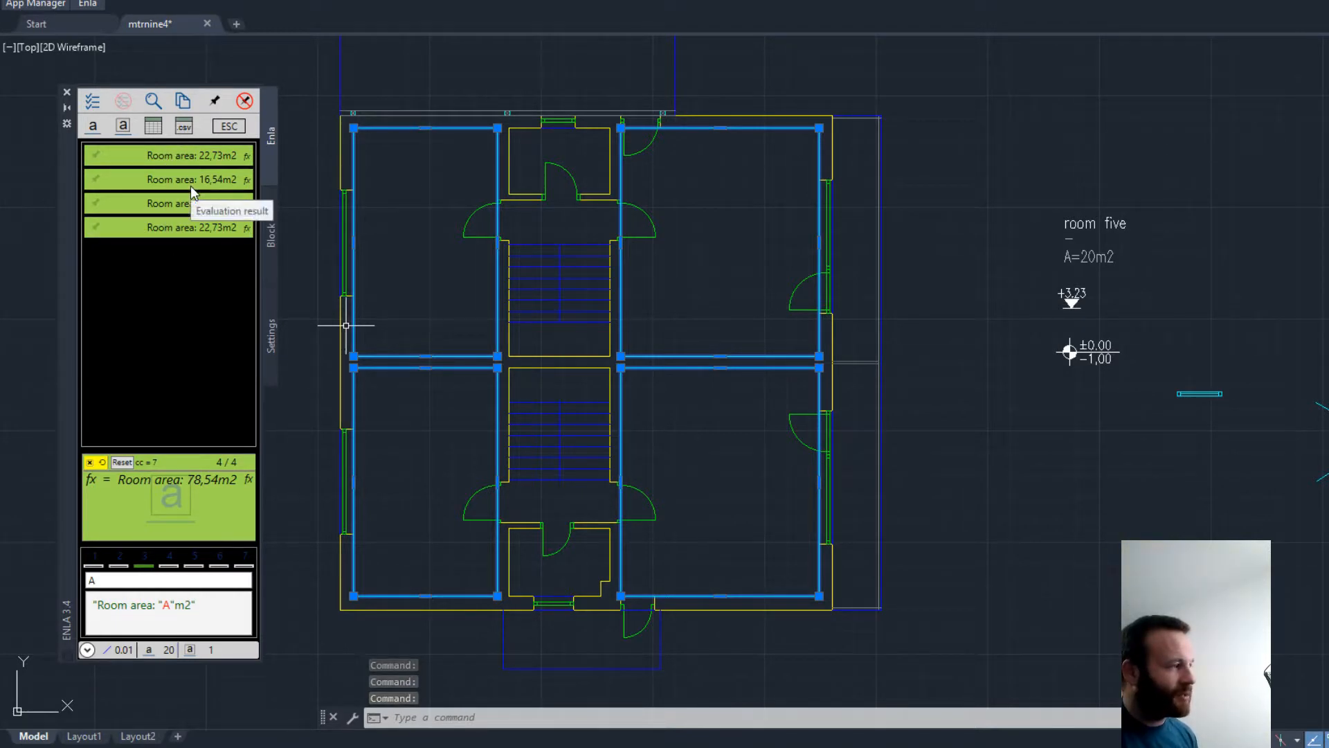
# Step: Preview the "my room number" and "some description" functions for the selected rooms, finishing on the room number function
pyautogui.click(97, 565)
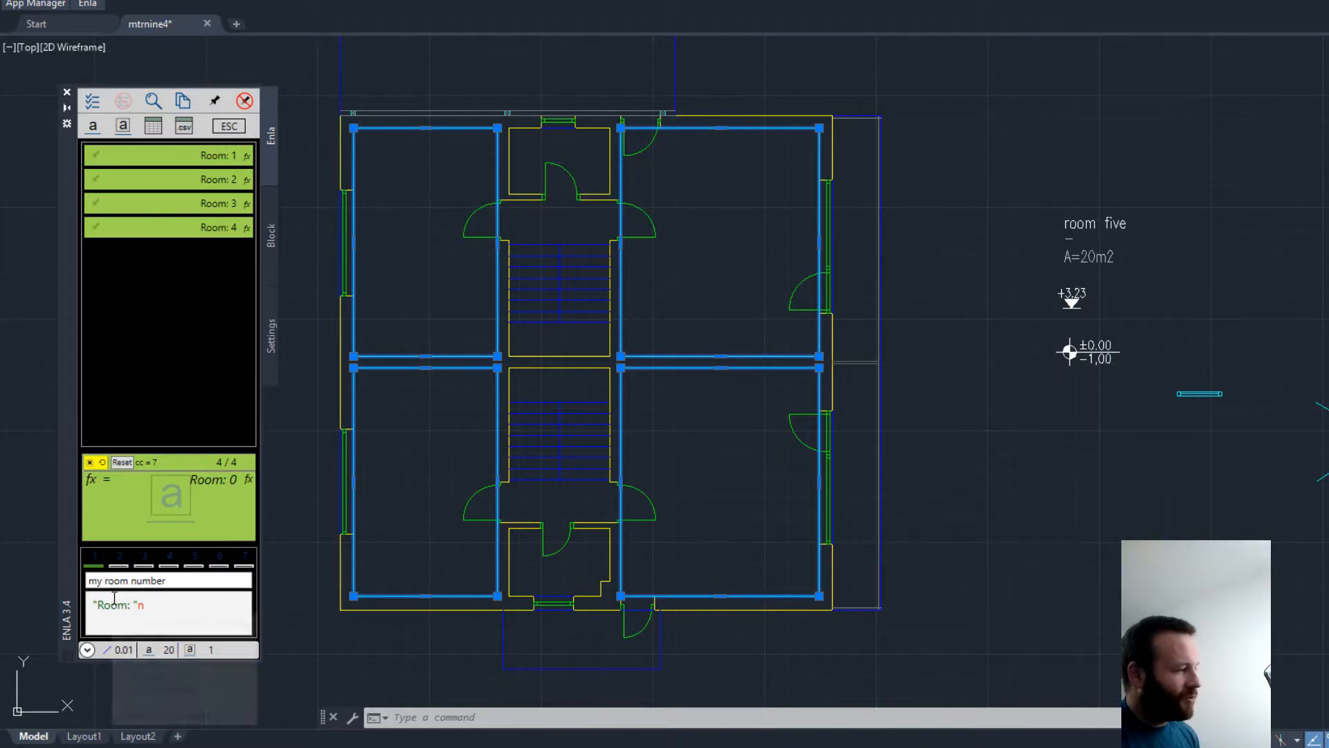
pyautogui.click(119, 566)
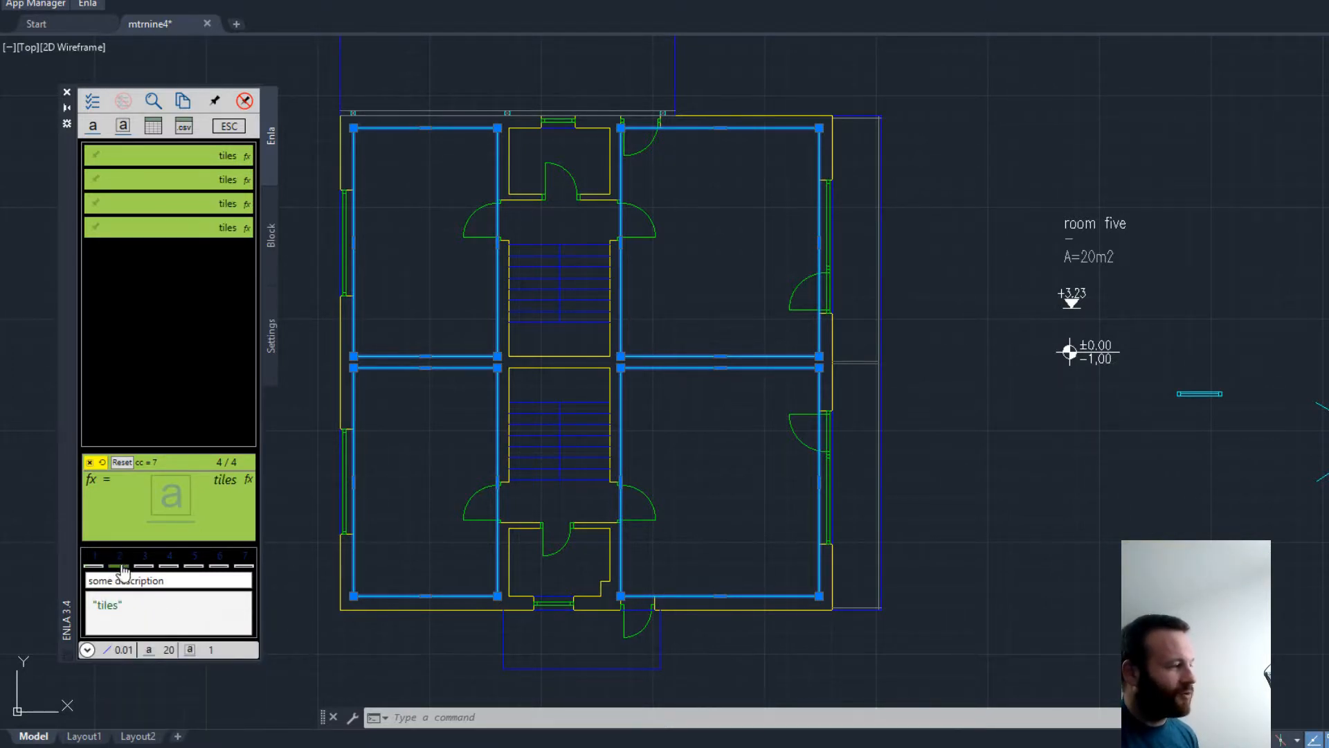
pyautogui.click(94, 565)
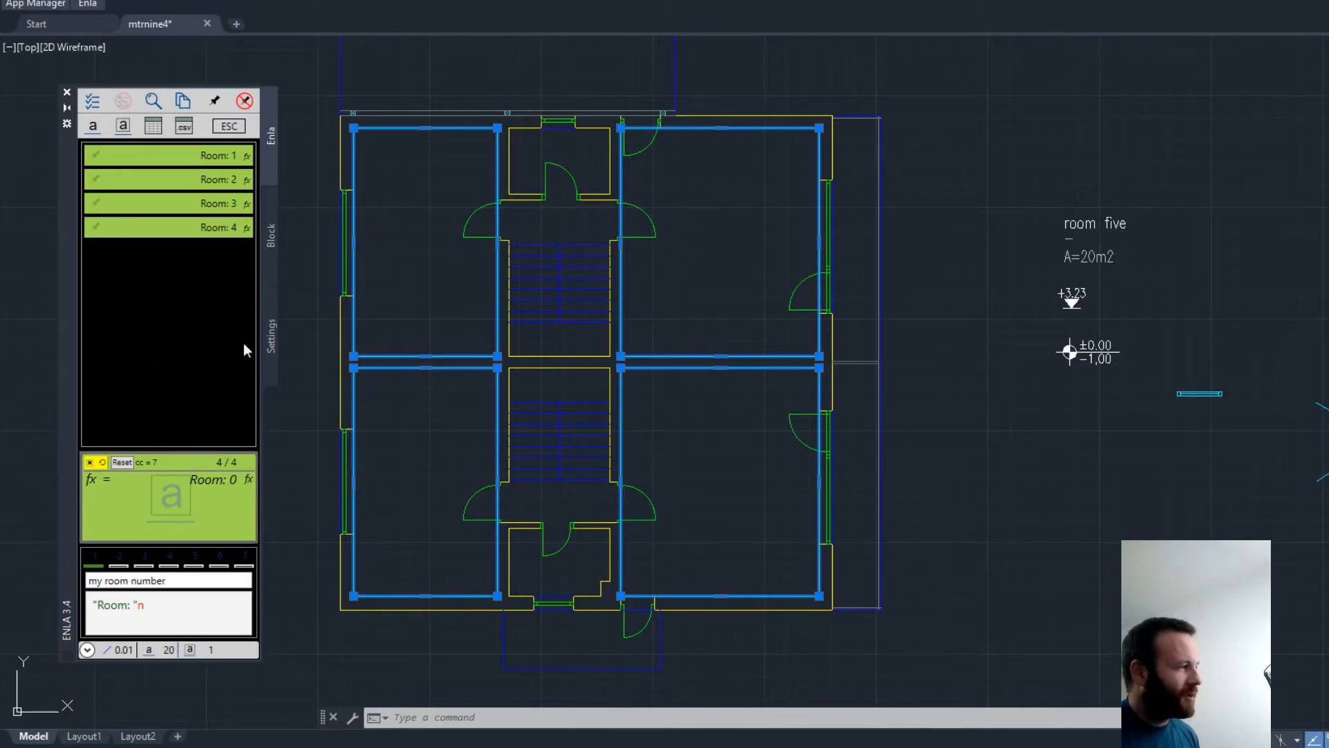
# Step: Map the label block's ROOM attribute to "my room number", DESCRIPTION to "some description" and ROOMAREA to "A"
pyautogui.click(269, 216)
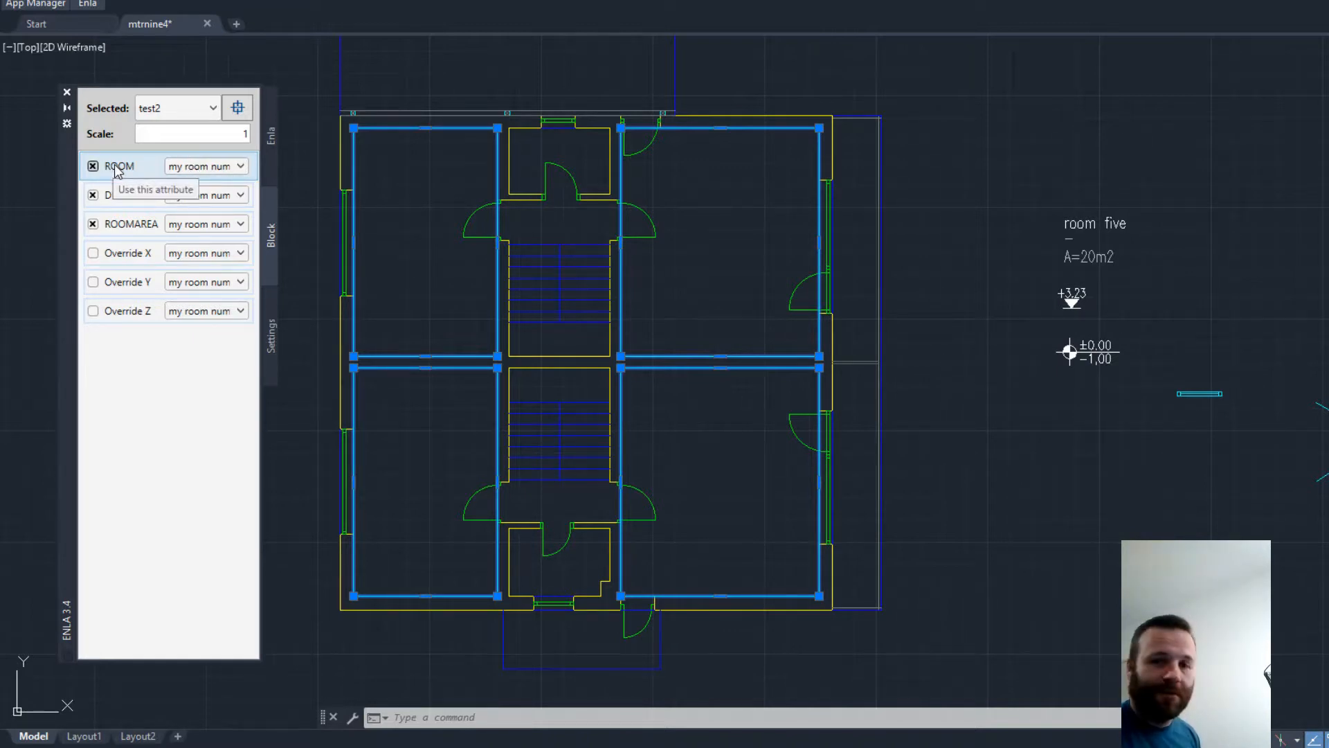
pyautogui.click(214, 167)
pyautogui.click(214, 169)
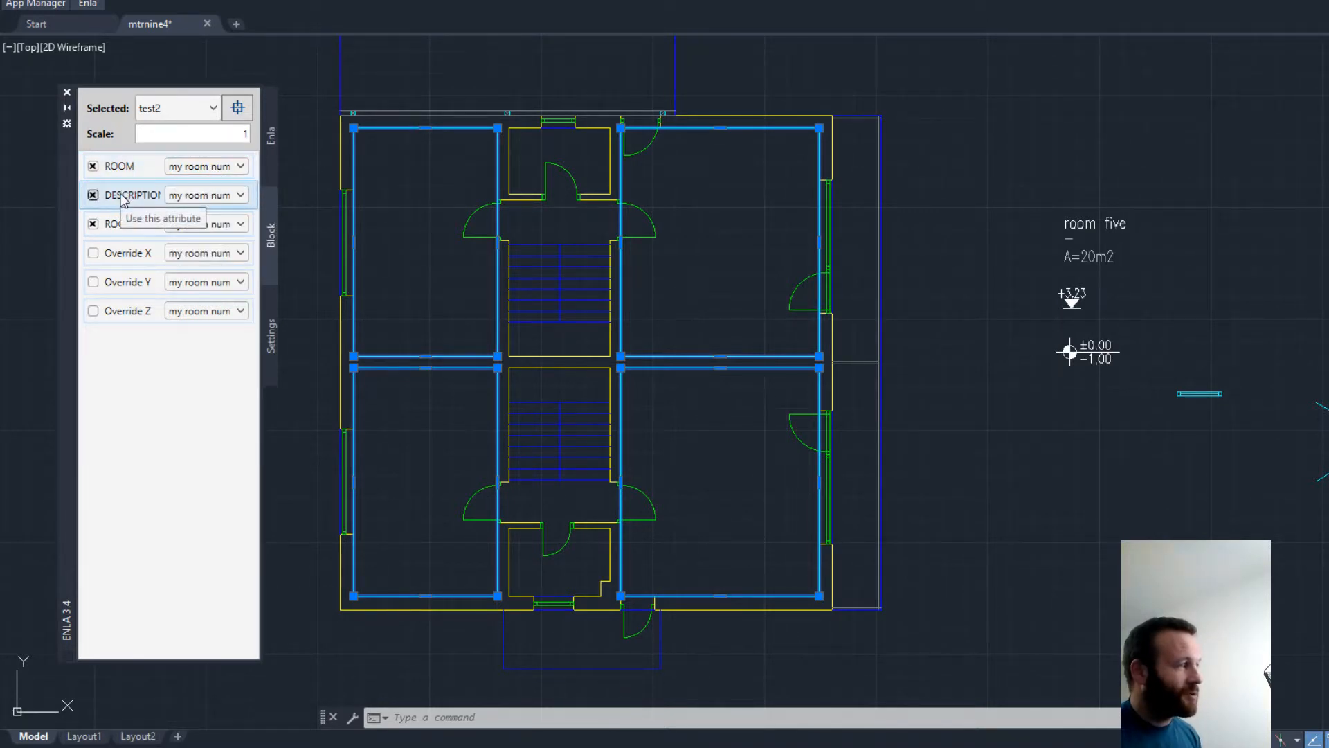
pyautogui.click(239, 197)
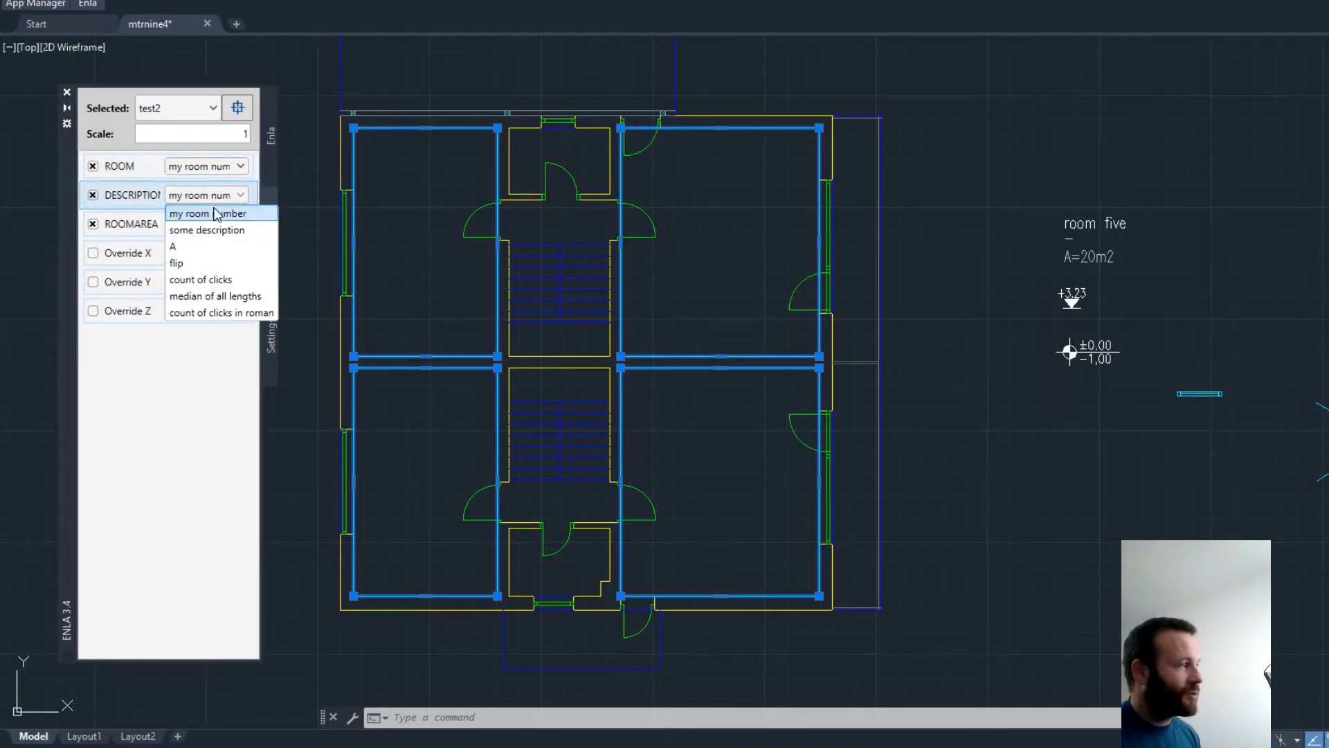
pyautogui.click(211, 226)
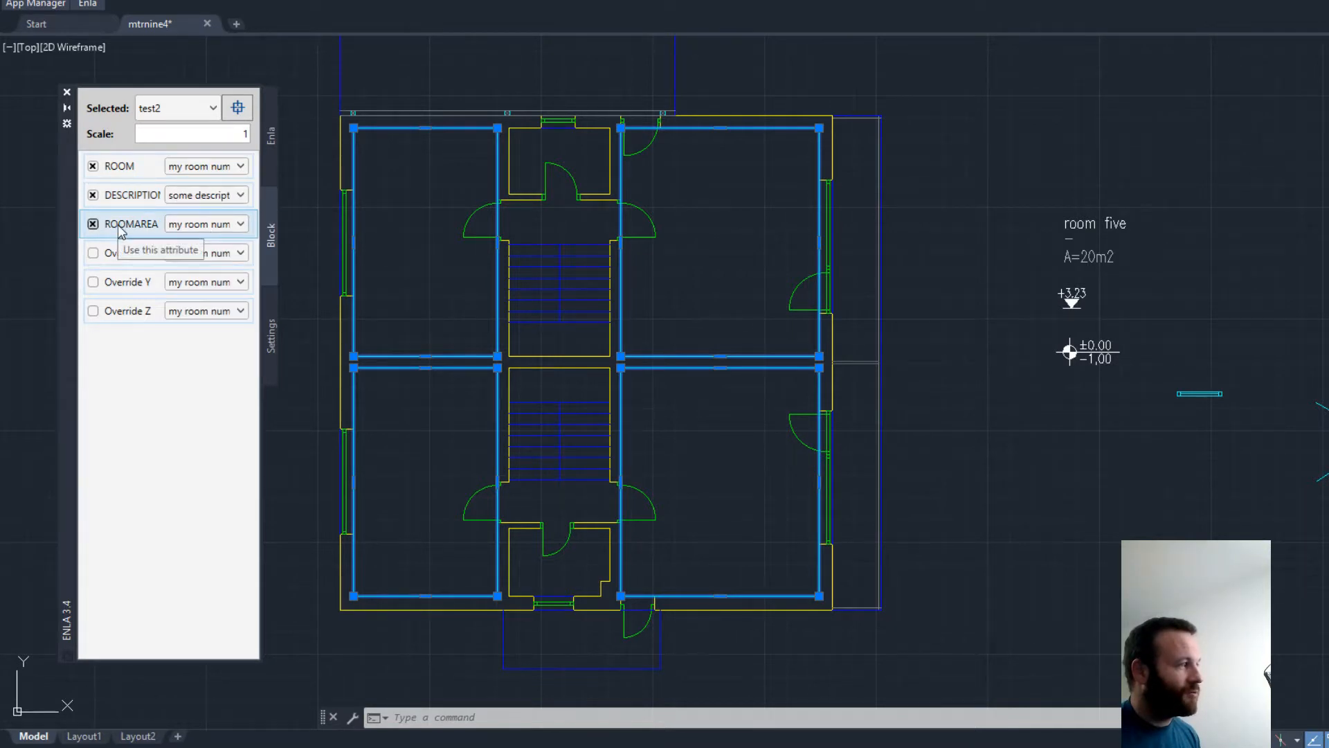
pyautogui.click(239, 225)
pyautogui.click(194, 277)
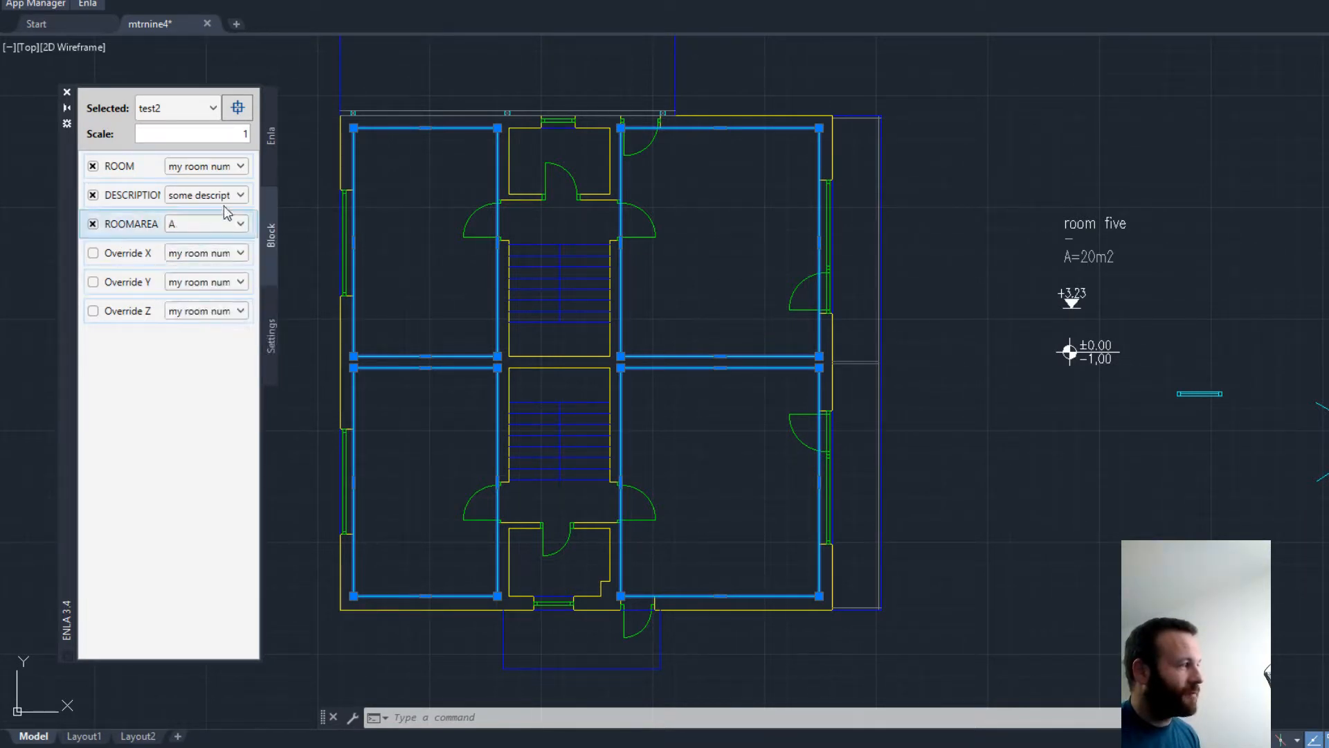
pyautogui.click(268, 154)
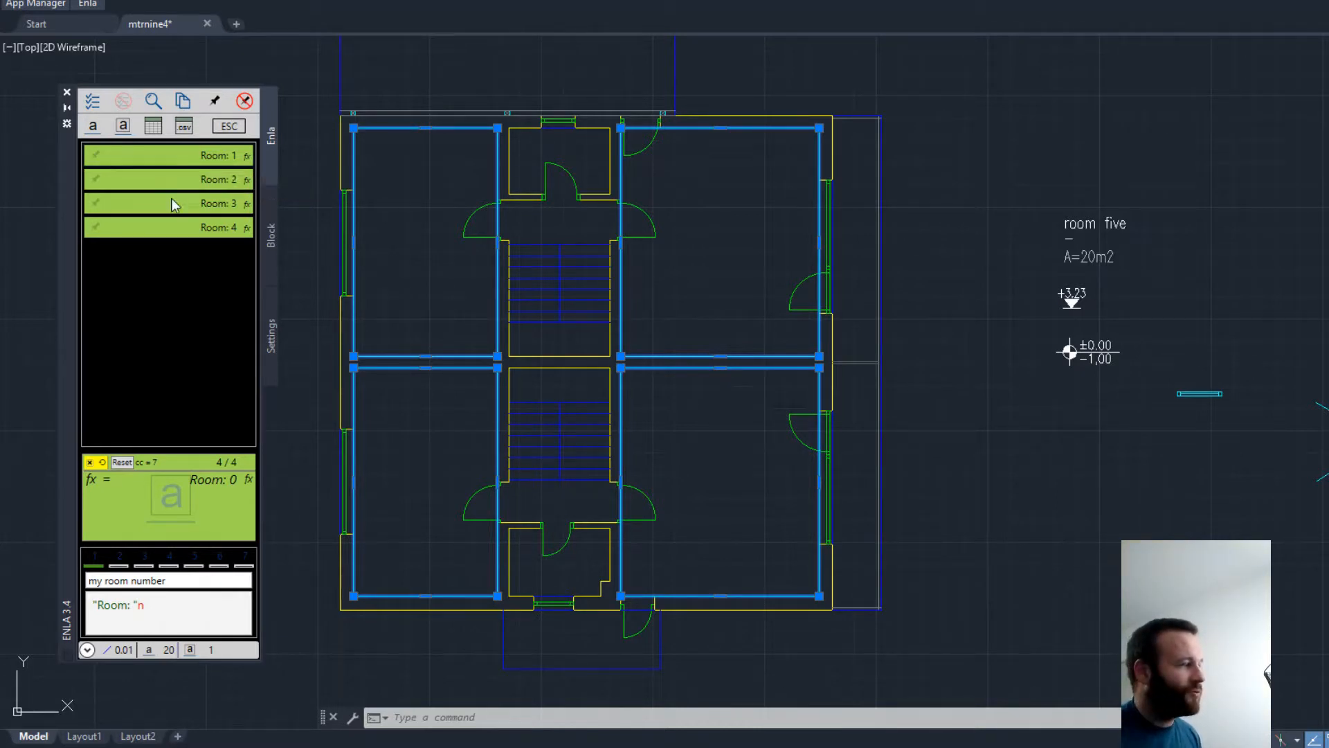
pyautogui.click(272, 235)
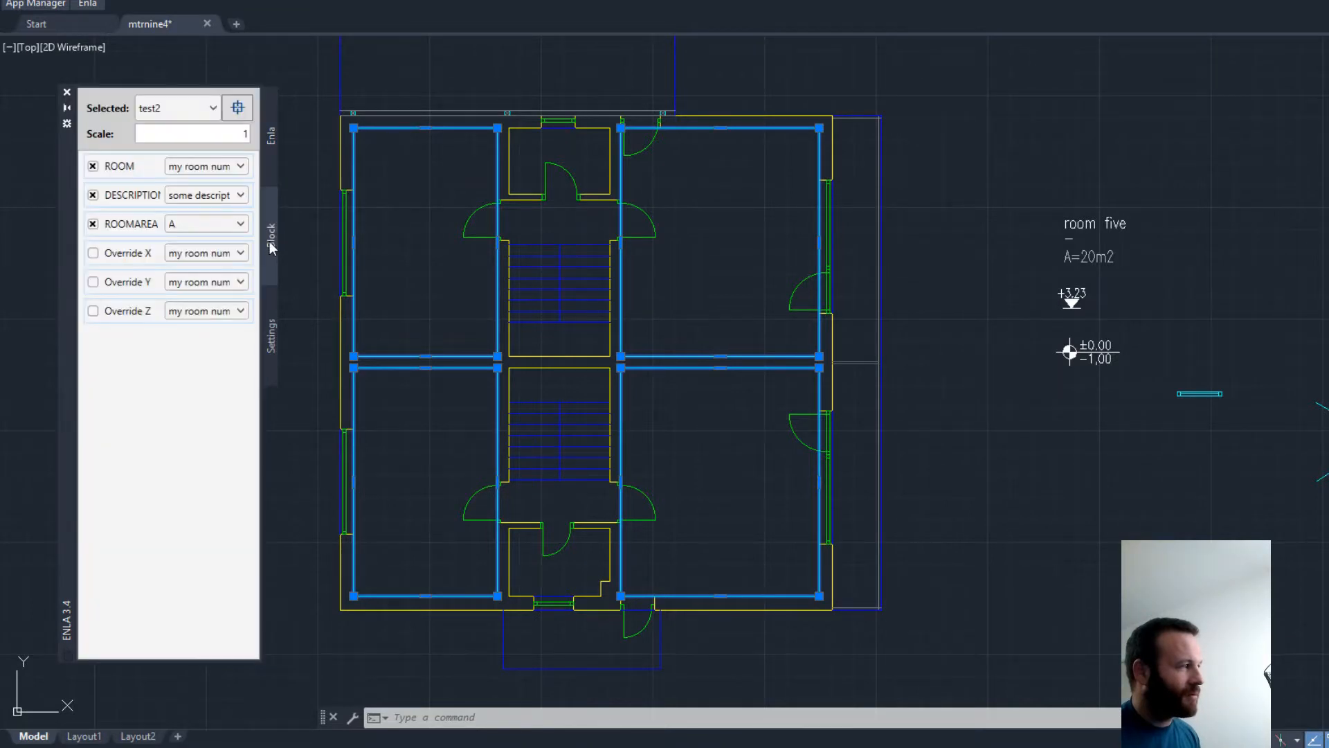
pyautogui.click(273, 159)
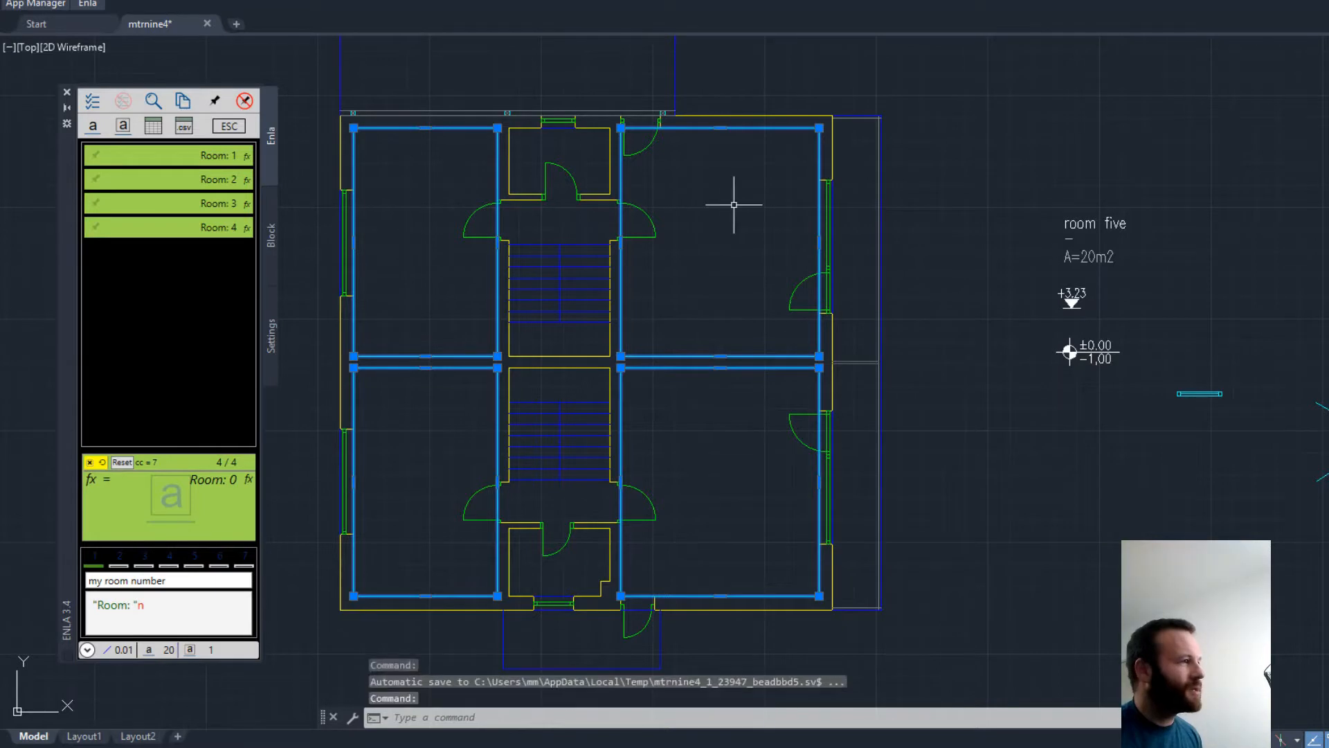
# Step: Set the scale of the room label block to 100
pyautogui.scroll(7, 804, 133)
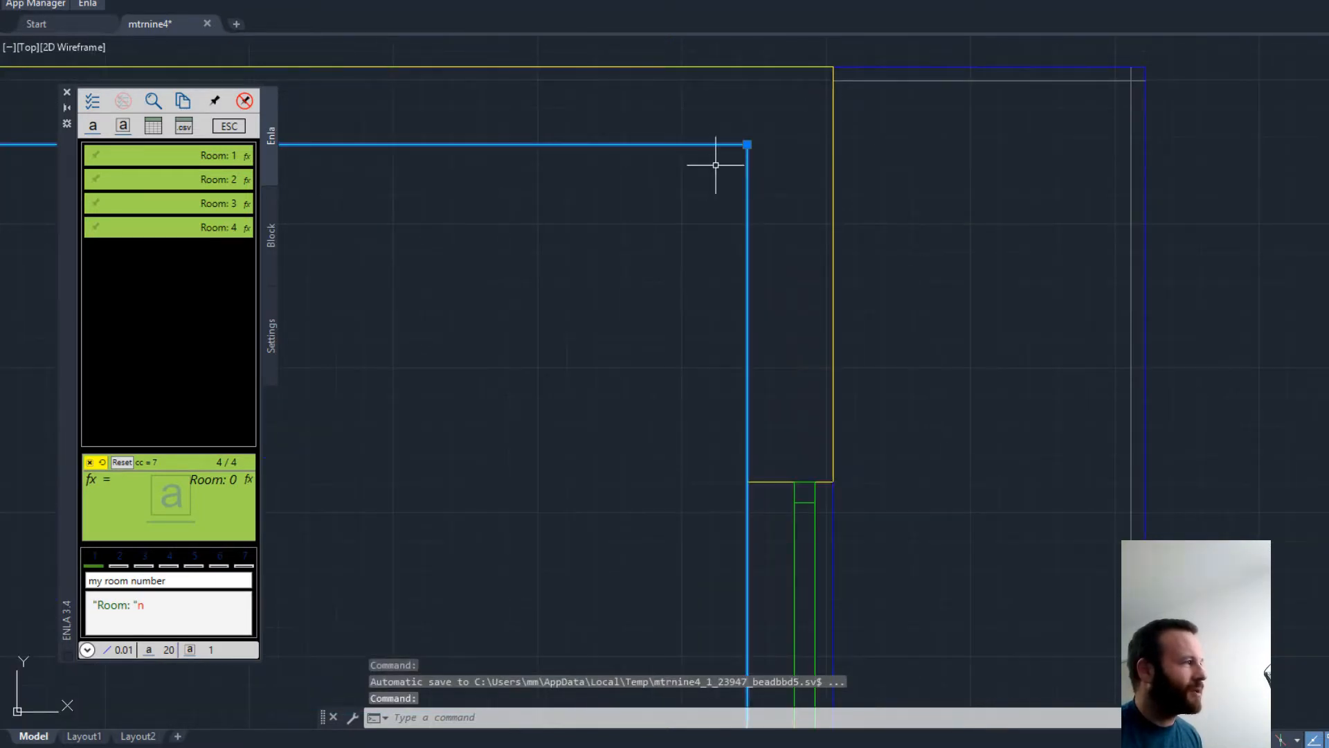
pyautogui.scroll(-7, 716, 165)
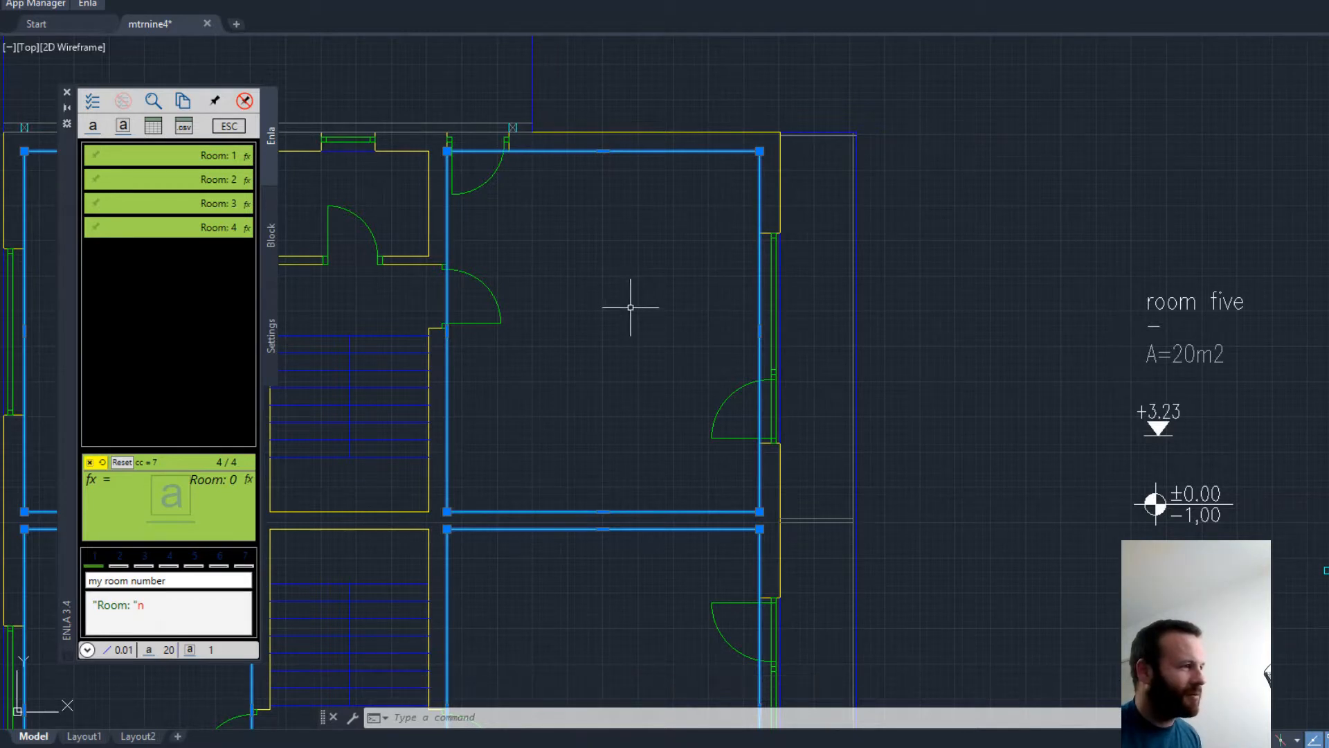
pyautogui.scroll(4, 630, 307)
pyautogui.scroll(-2, 630, 307)
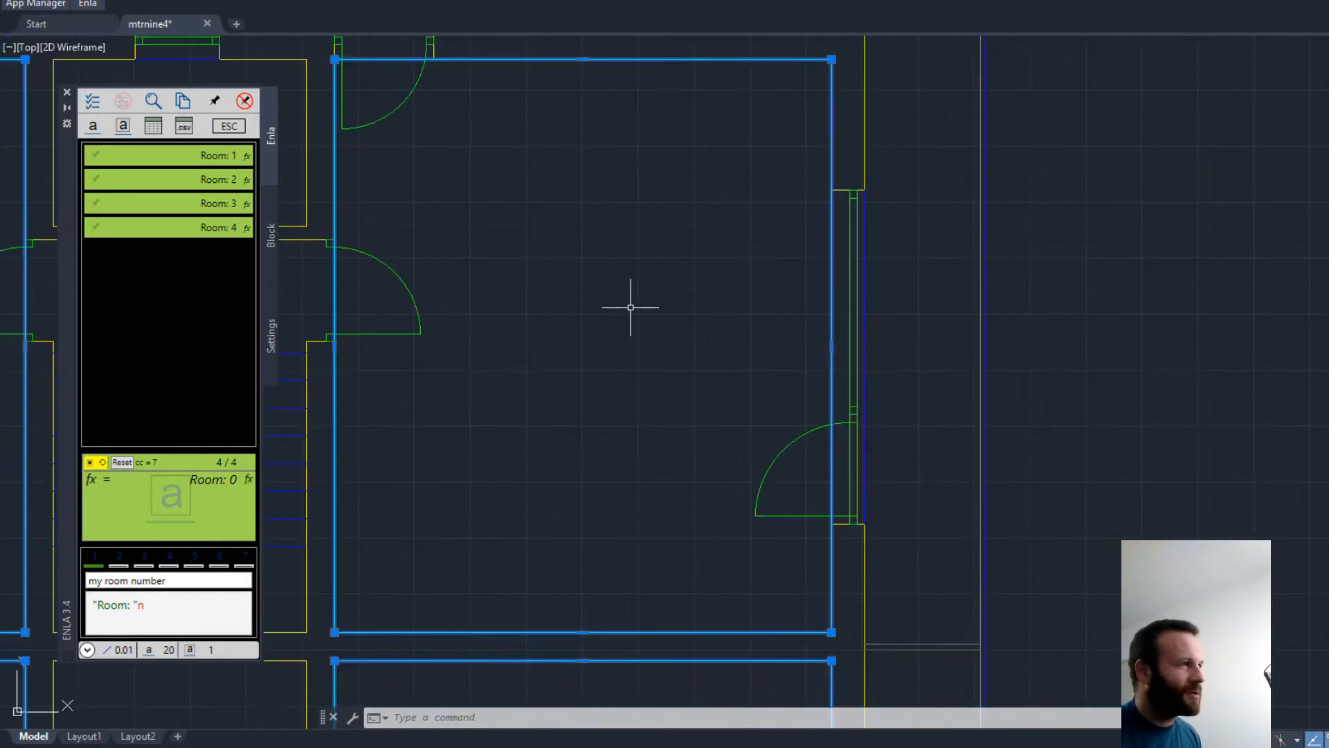
pyautogui.click(272, 220)
pyautogui.click(244, 134)
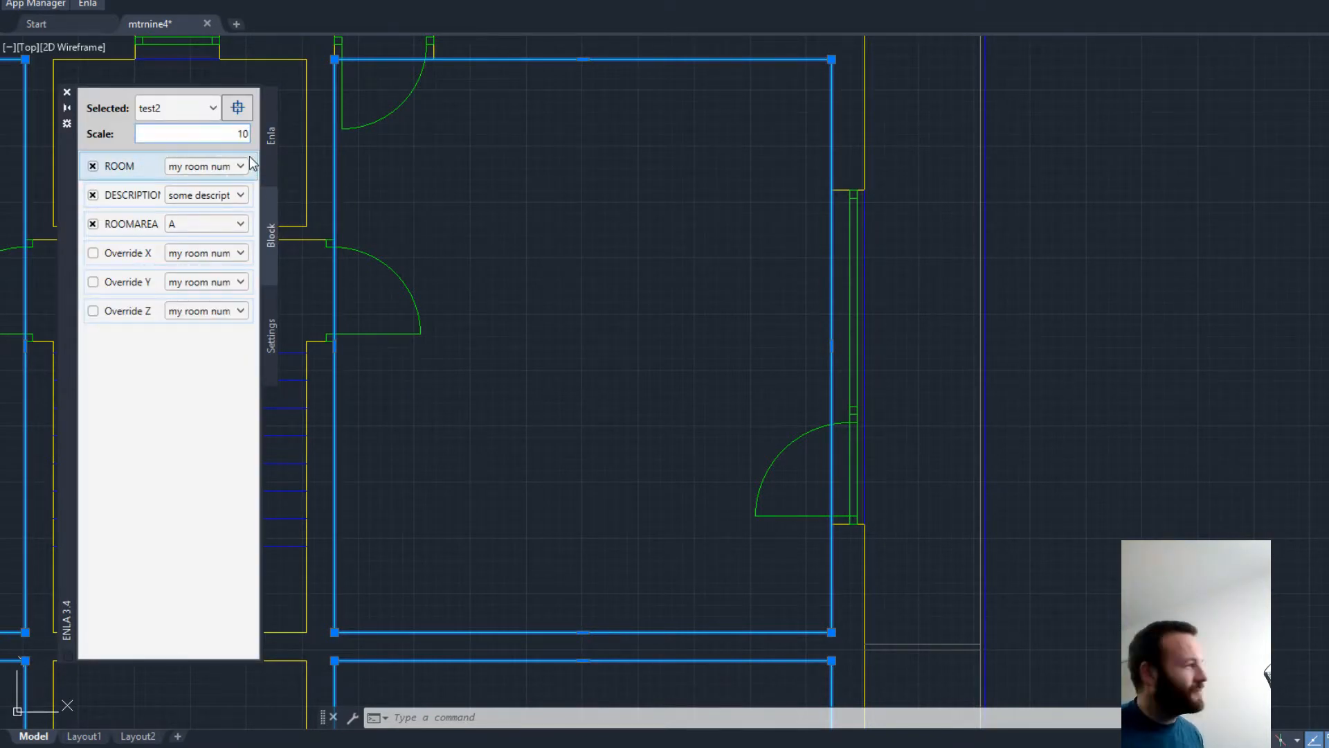
pyautogui.click(270, 142)
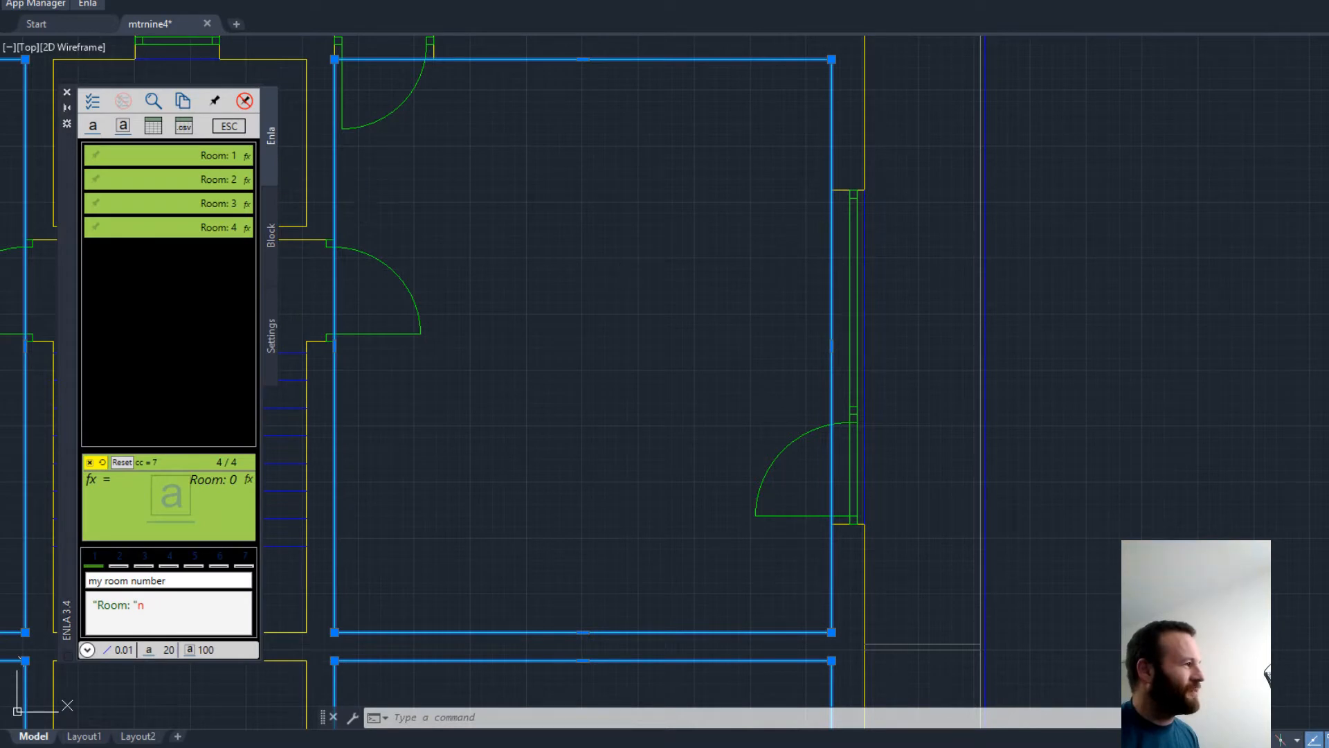
# Step: Insert the filled-in room label block at each of the four selected room outlines
pyautogui.scroll(-3, 594, 284)
pyautogui.moveTo(355, 296); pyautogui.dragTo(407, 222, button='middle')
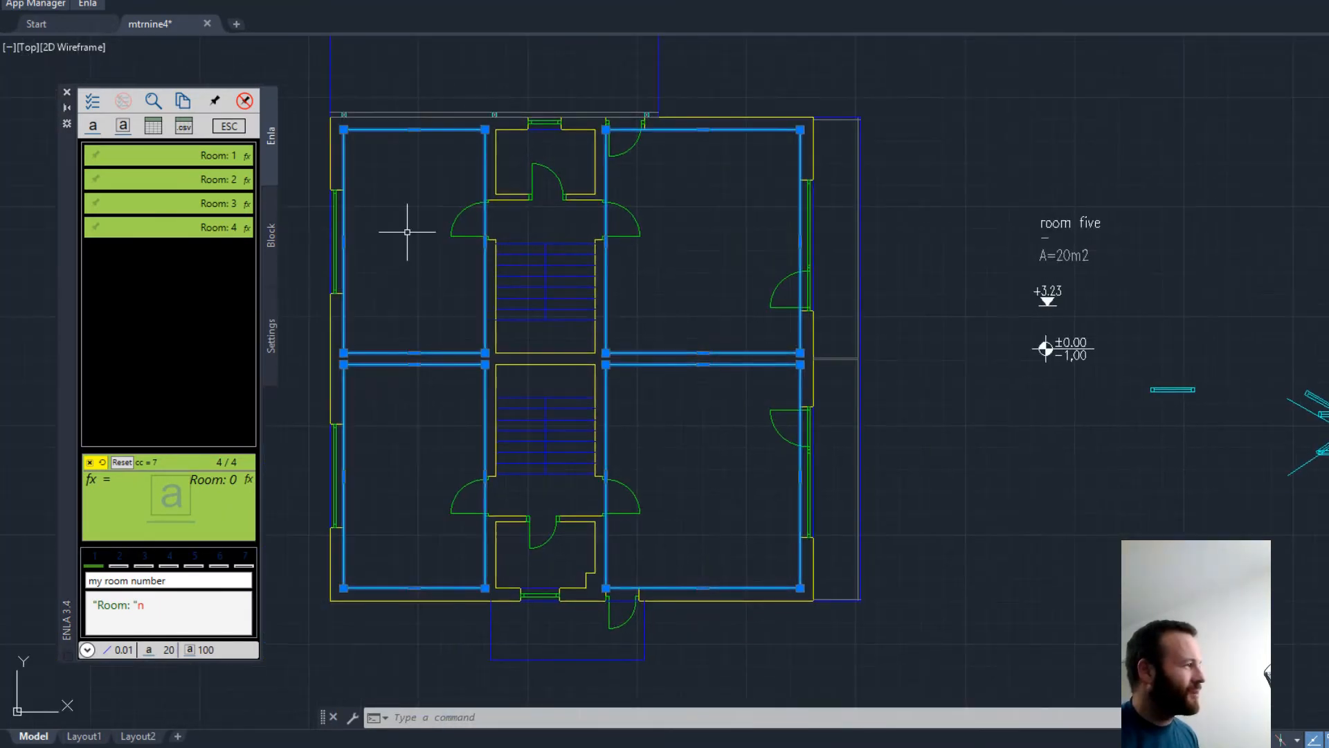
pyautogui.click(134, 131)
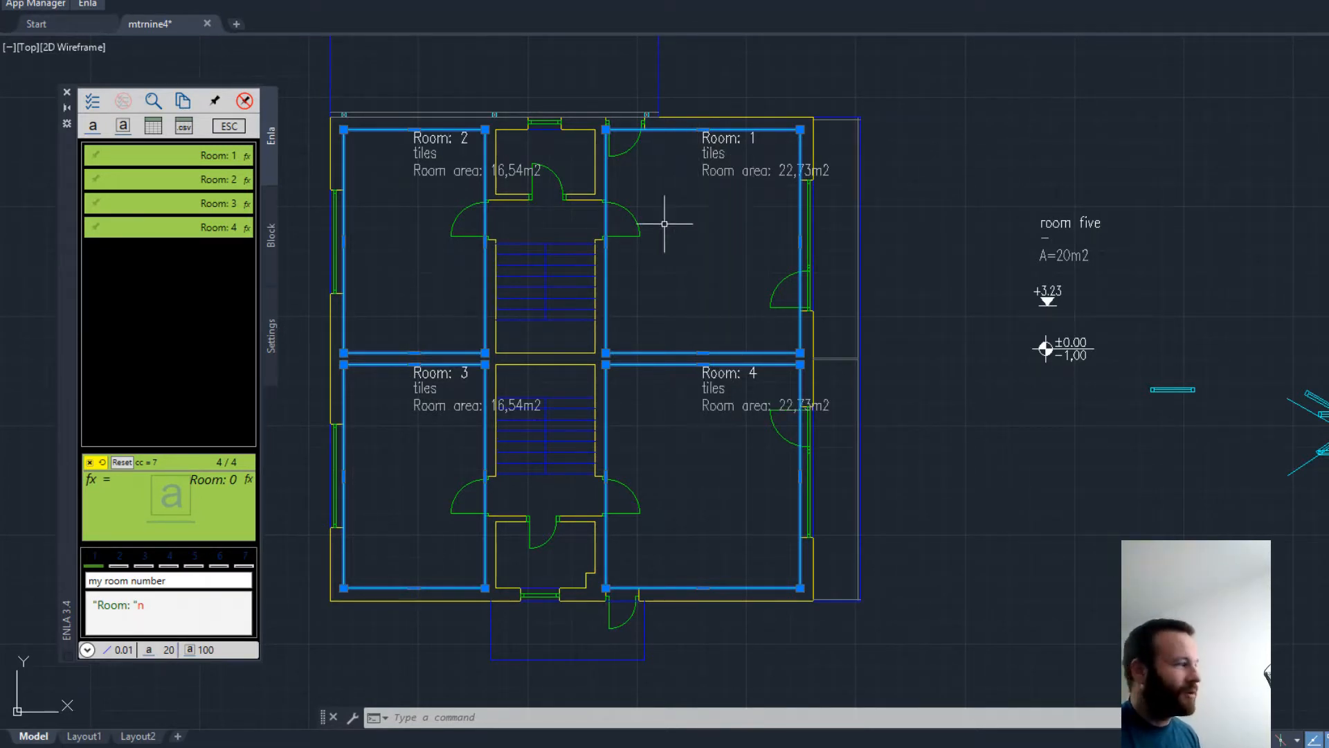
# Step: Show the room area function "A" for the selected rooms and clear the selection
pyautogui.click(145, 565)
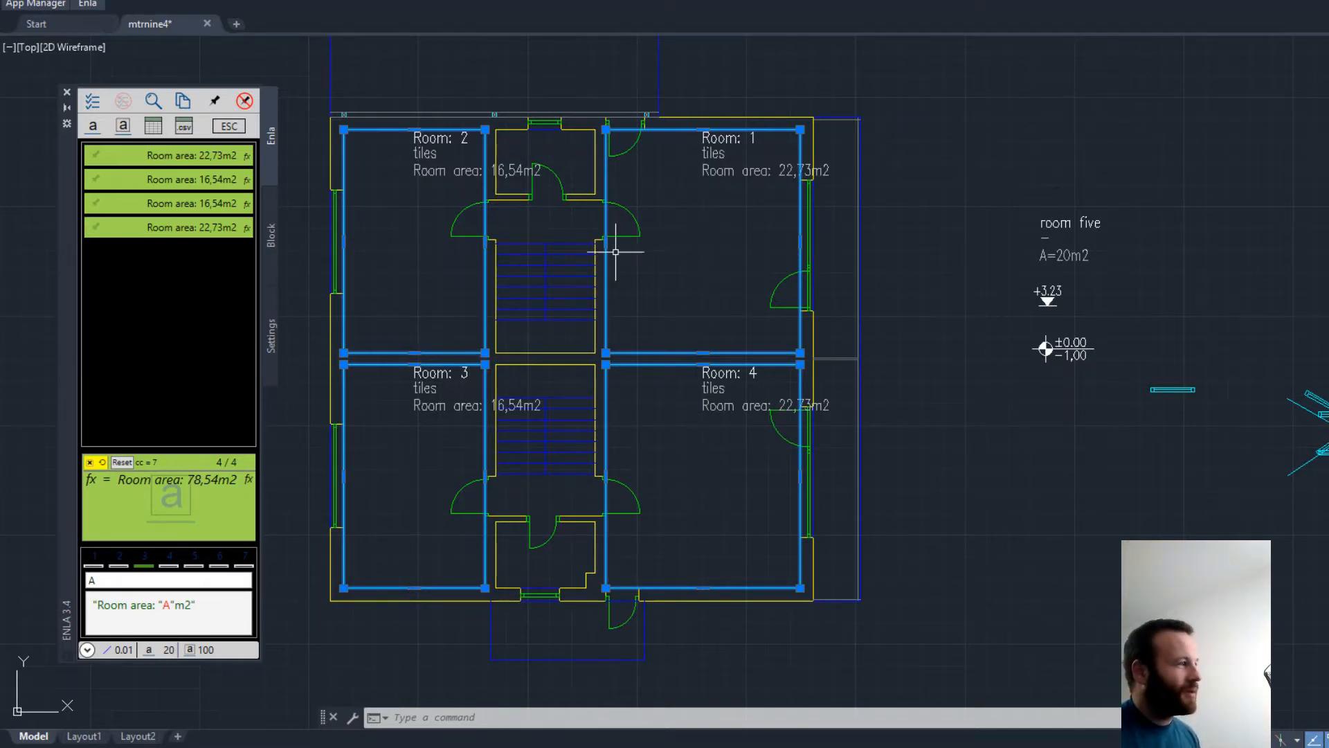
pyautogui.scroll(-2, 618, 254)
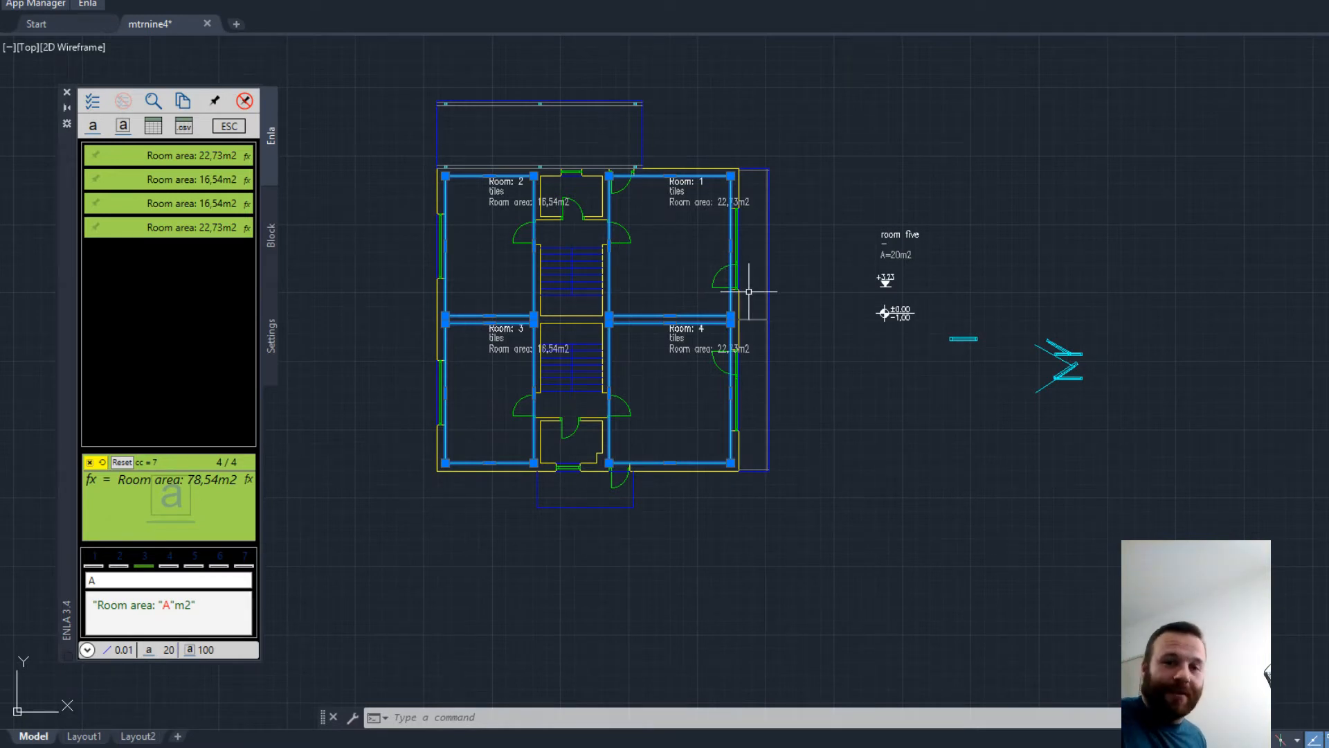
pyautogui.press('Escape')
pyautogui.press('Escape')
pyautogui.press('Escape')
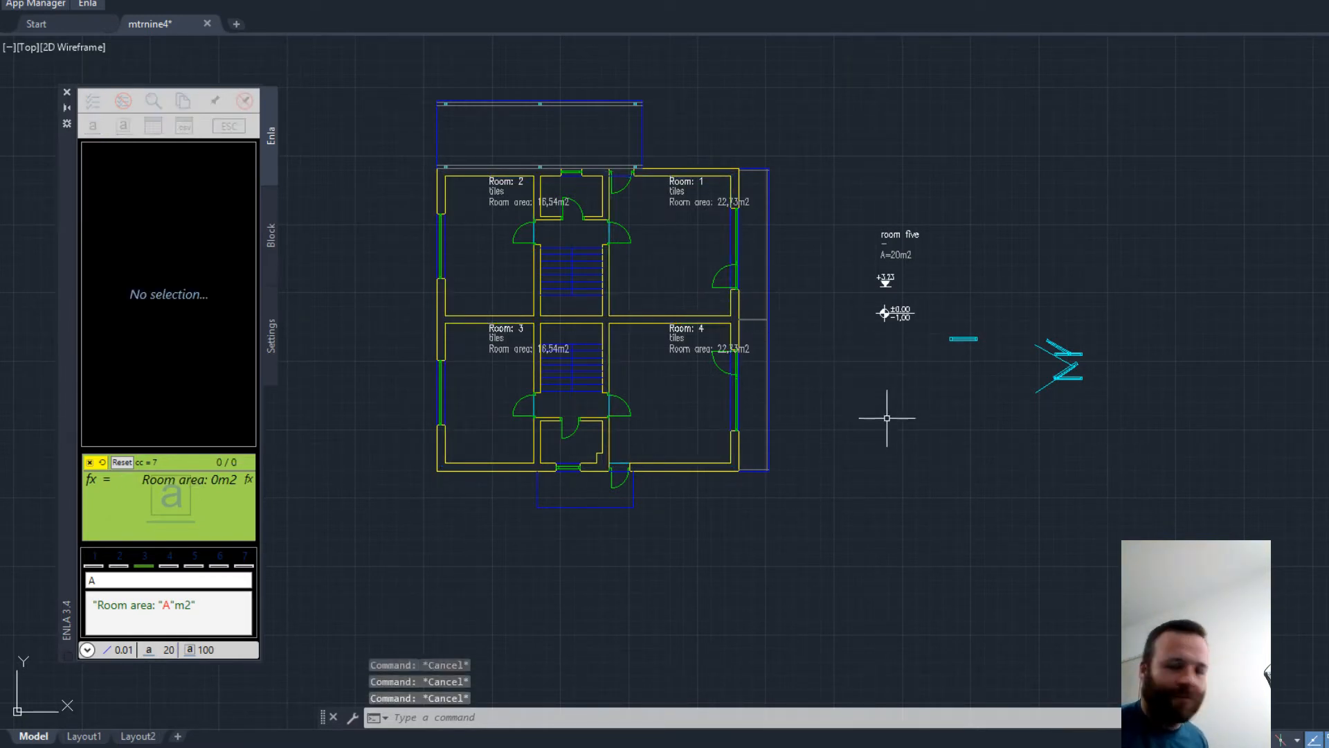
# Step: Draw two connected slanted line segments forming a sideways V below the elevation mark blocks
pyautogui.write('l')
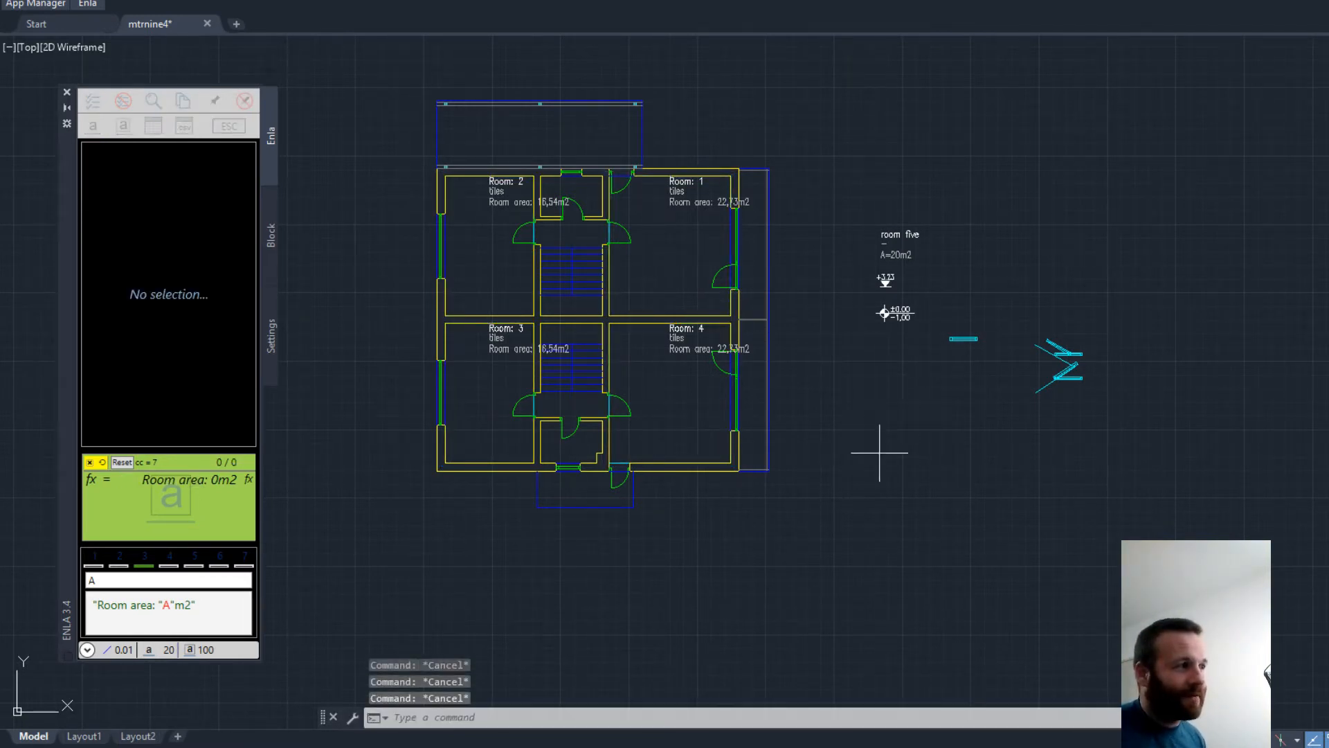
pyautogui.press('Return')
pyautogui.click(879, 450)
pyautogui.click(867, 390)
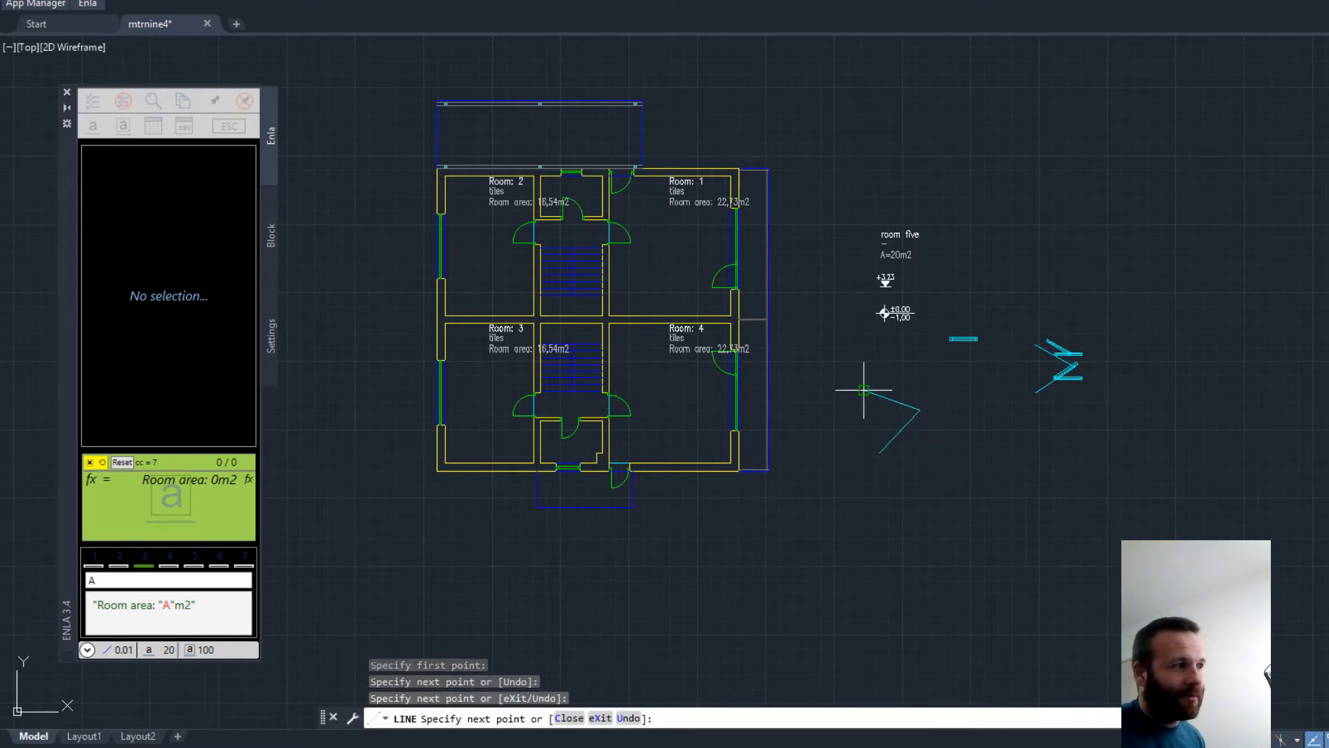
pyautogui.rightClick(868, 386)
pyautogui.click(880, 400)
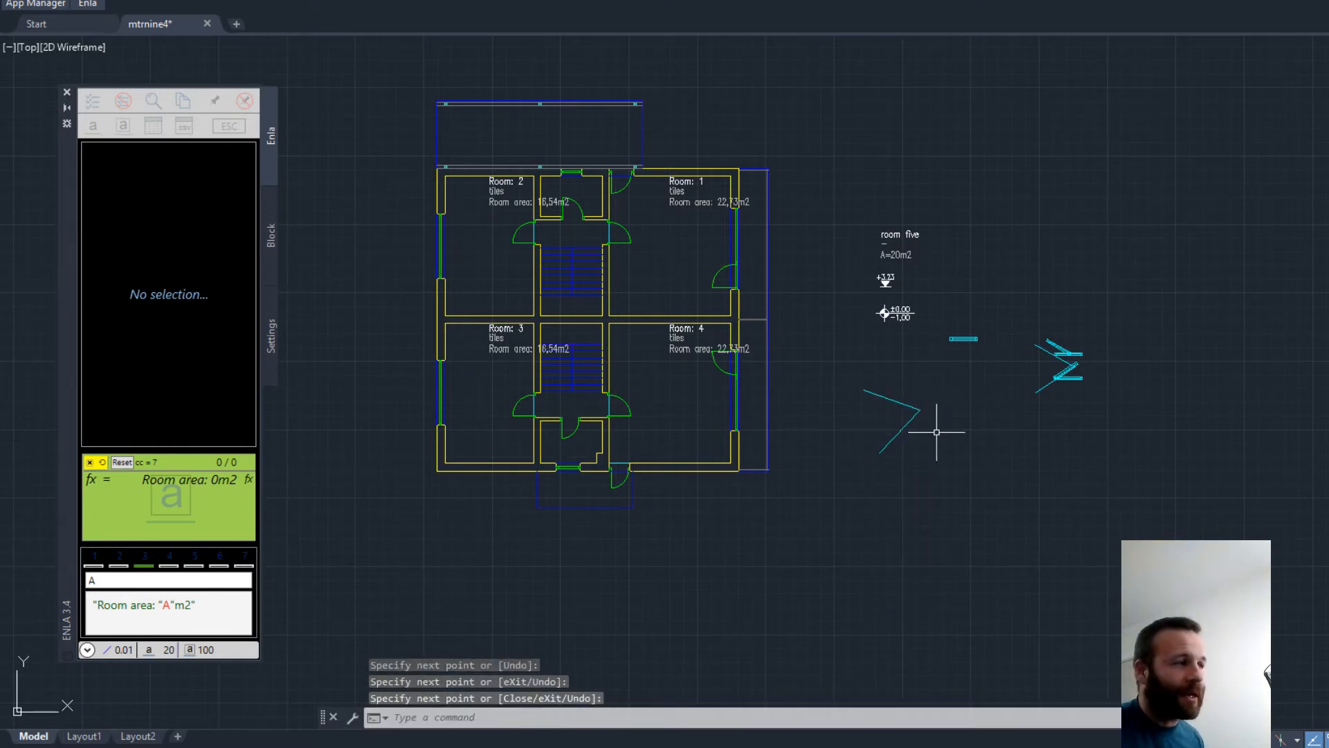
# Step: Pick the +3.23 elevation mark as the block to insert and set its scale to 1
pyautogui.scroll(2, 920, 404)
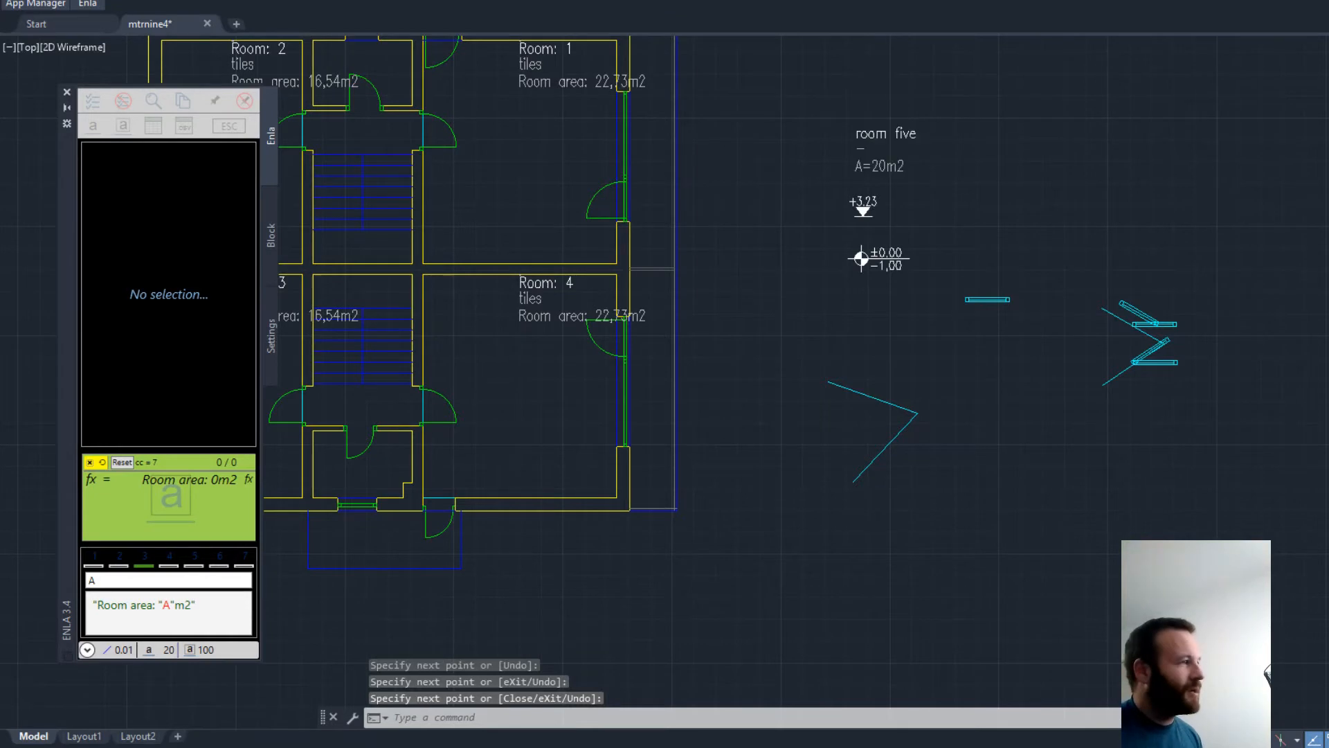
pyautogui.scroll(2, 899, 147)
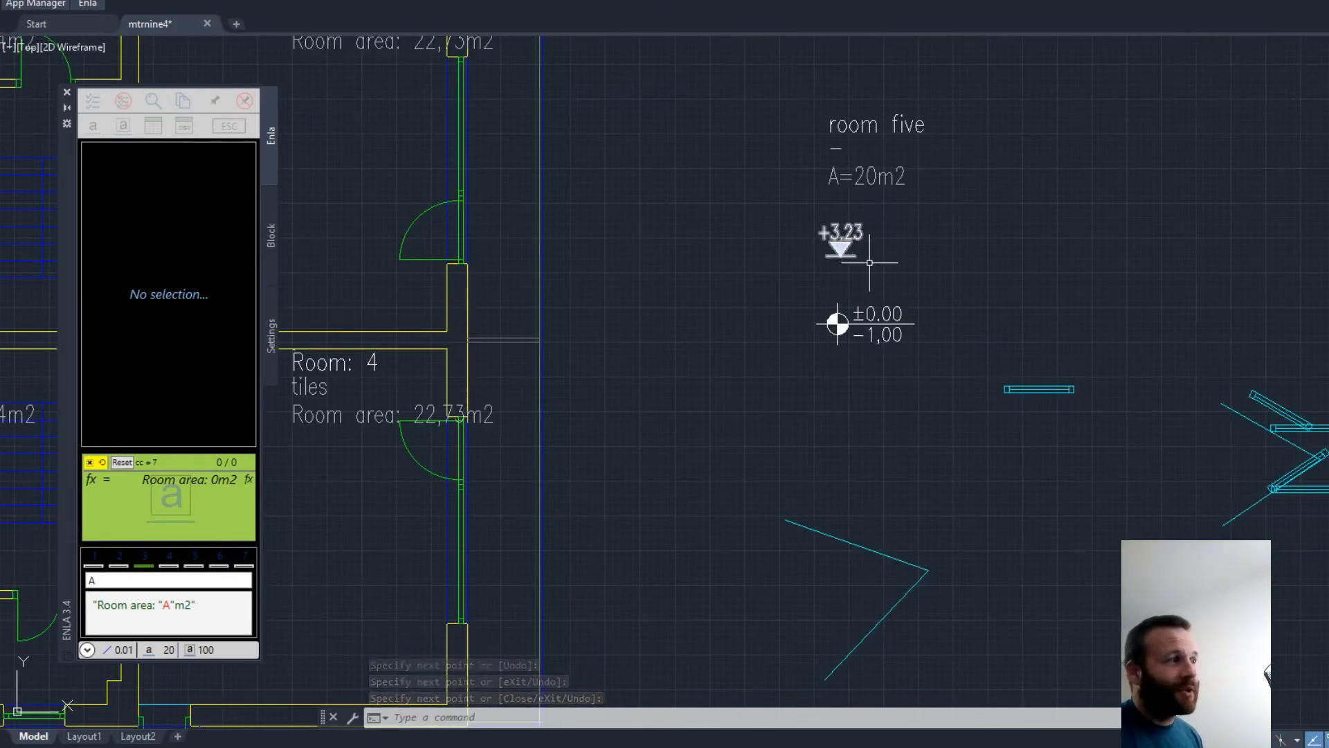
pyautogui.click(835, 249)
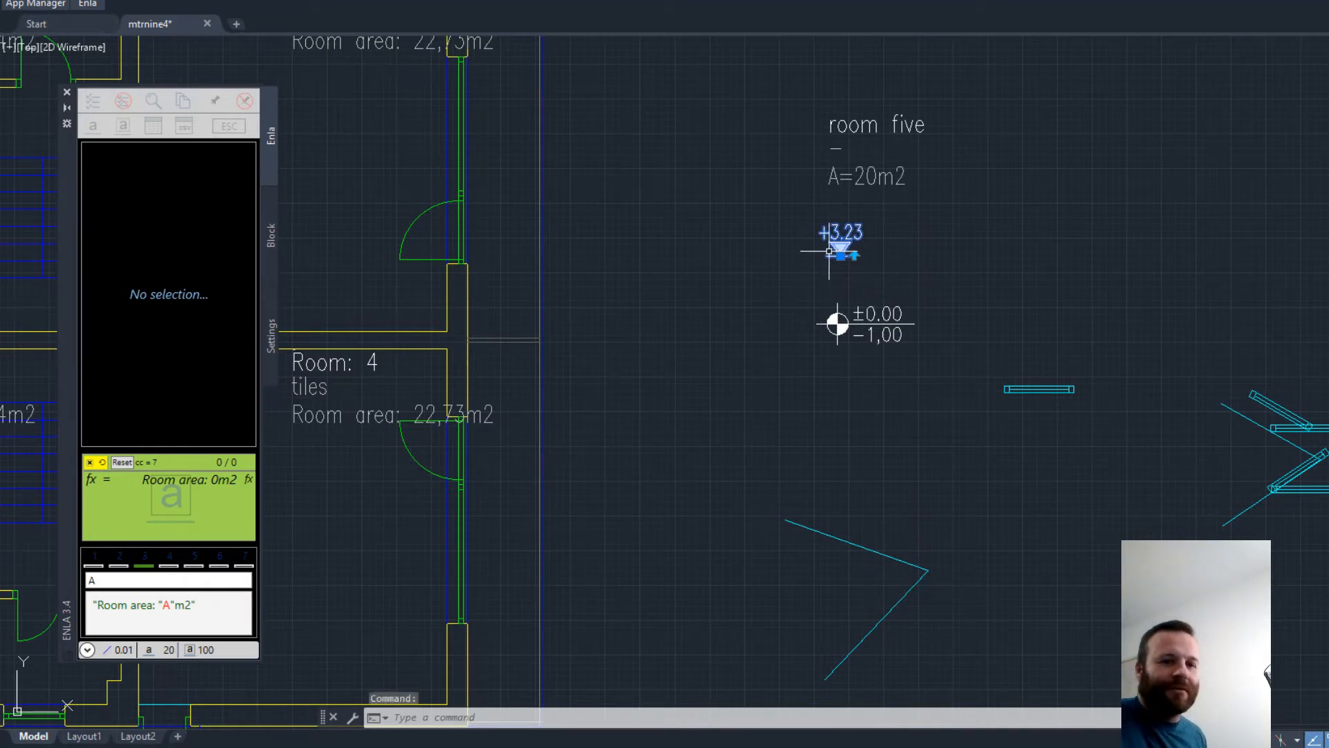
pyautogui.press('Escape')
pyautogui.press('Escape')
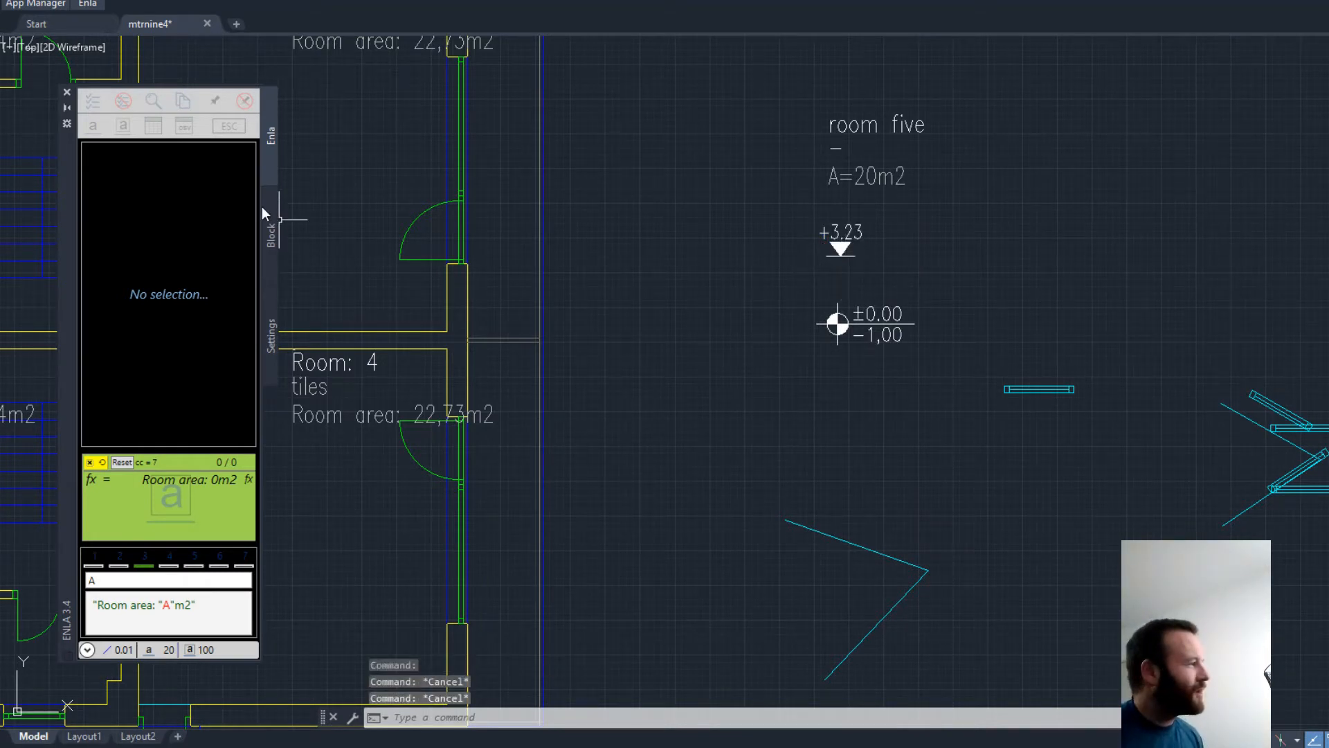
pyautogui.click(266, 214)
pyautogui.click(237, 107)
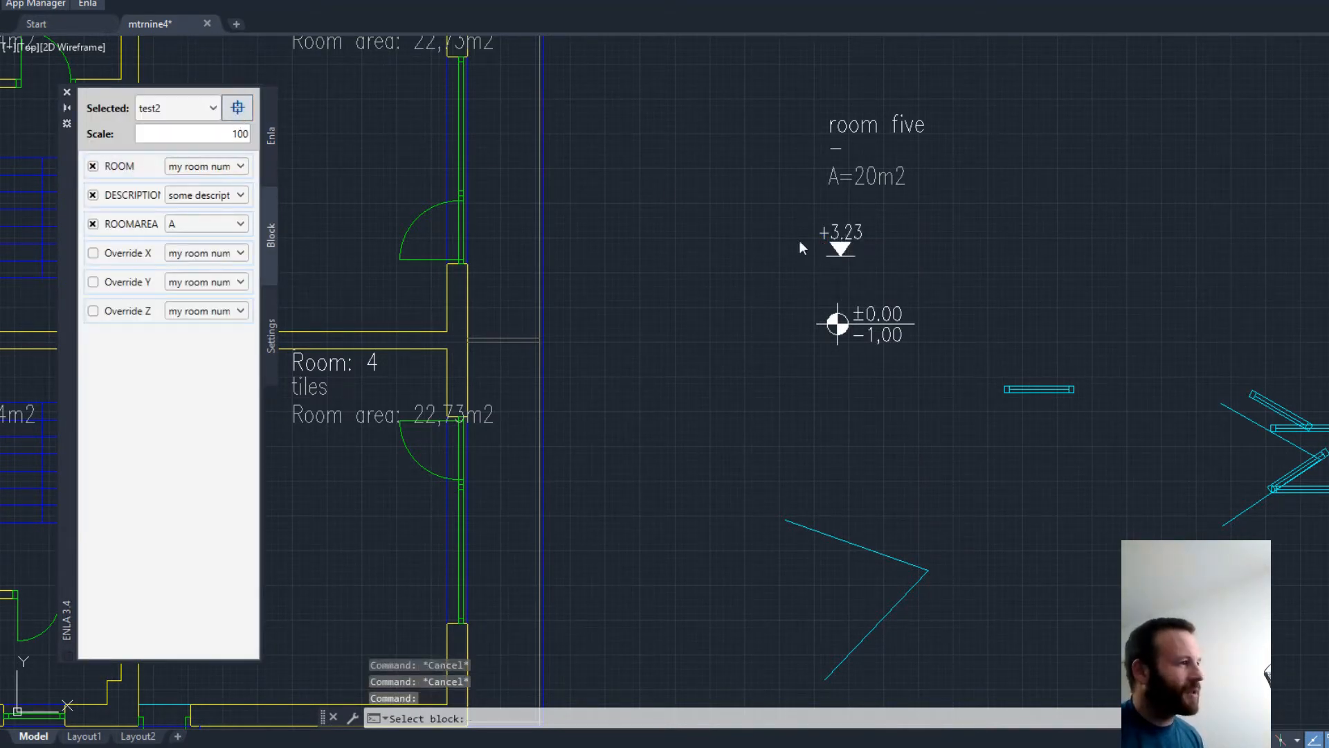
pyautogui.click(802, 247)
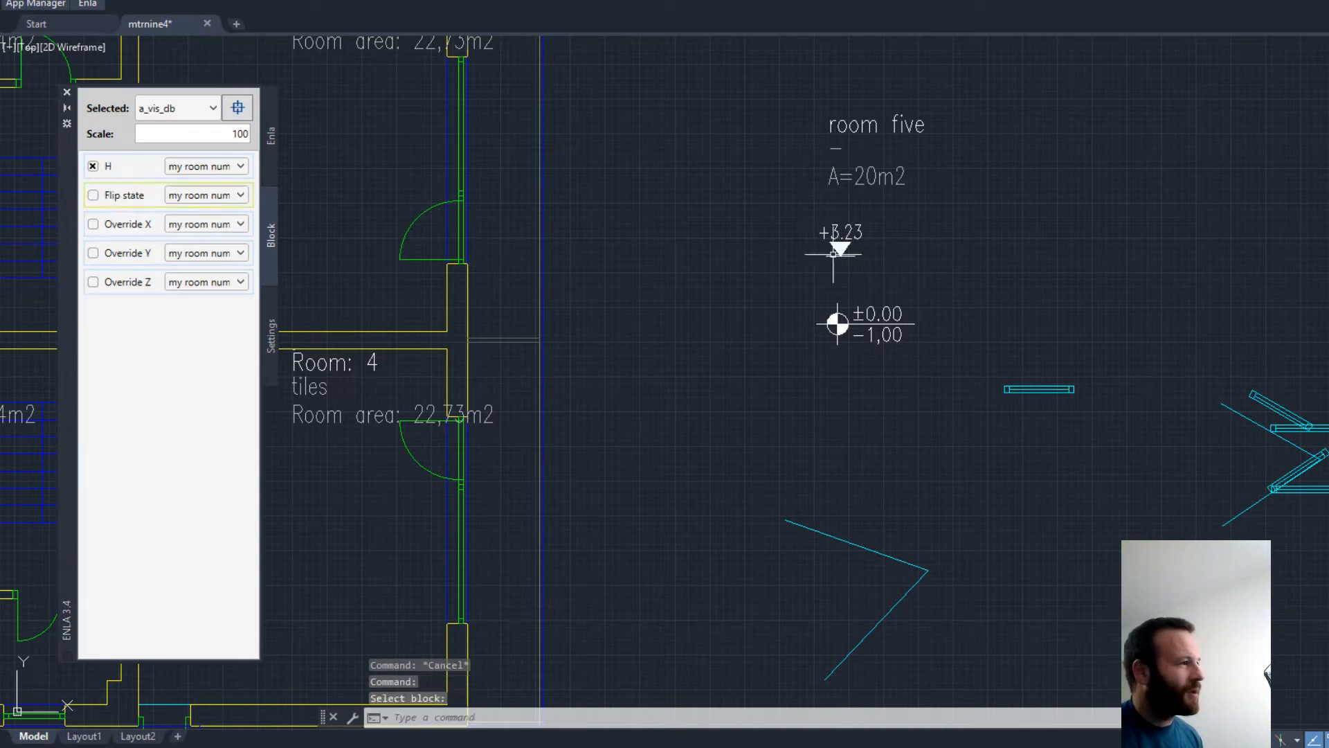
pyautogui.doubleClick(232, 132)
pyautogui.write('1')
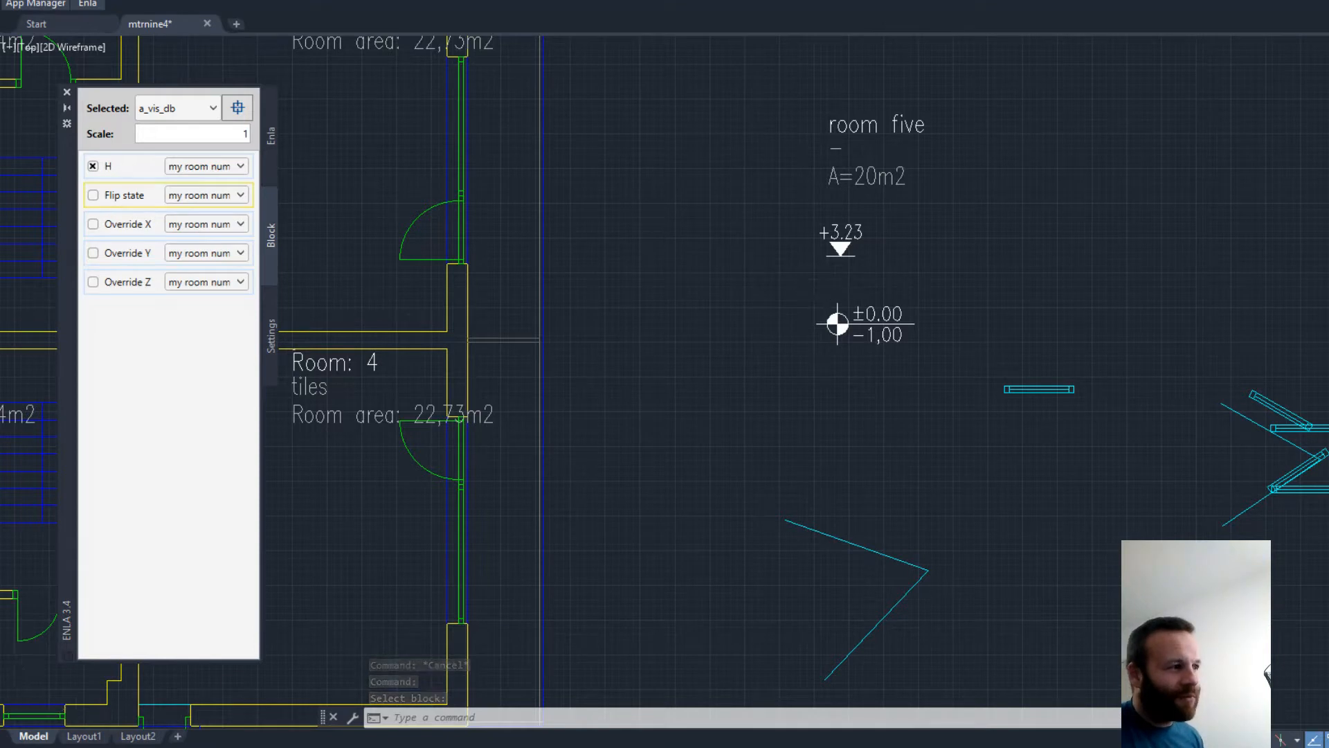
# Step: Select the two slanted line segments and enable the block's Flip state with the "my room number" function
pyautogui.scroll(-2, 893, 312)
pyautogui.scroll(4, 856, 485)
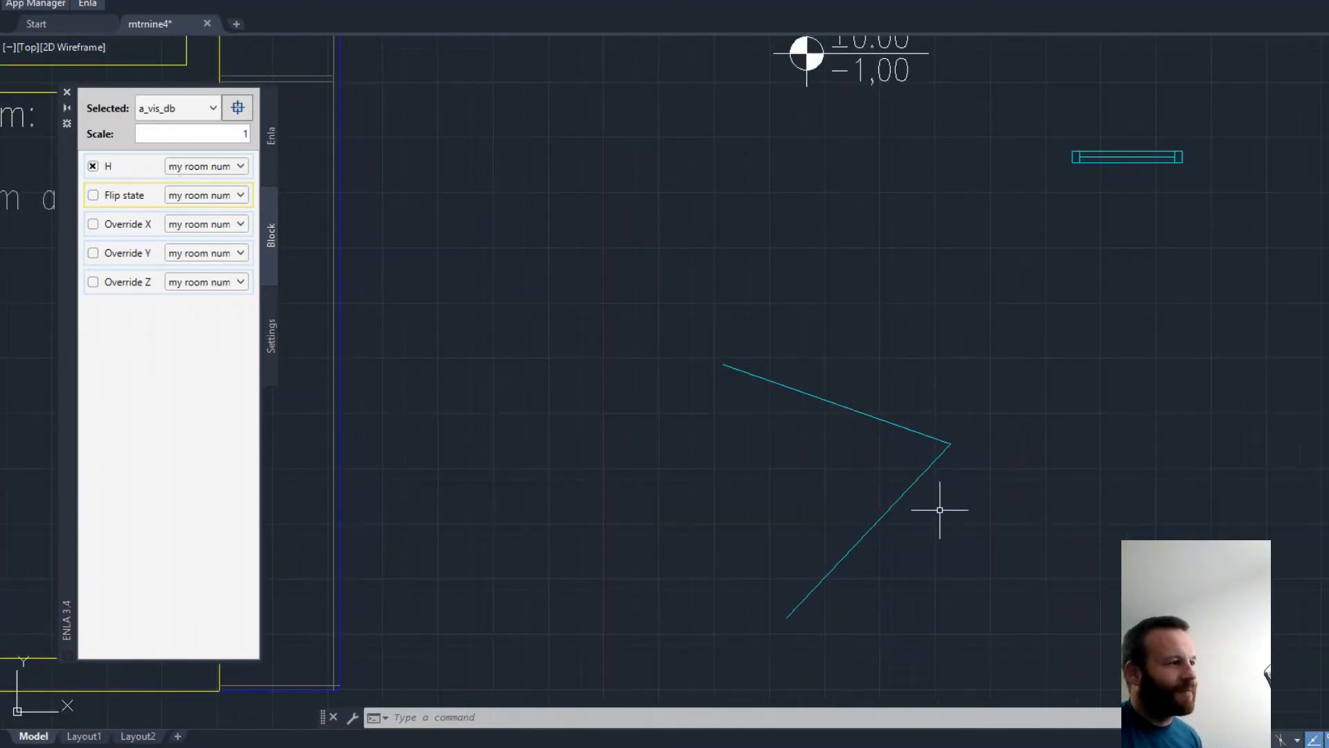
pyautogui.click(942, 510)
pyautogui.click(829, 379)
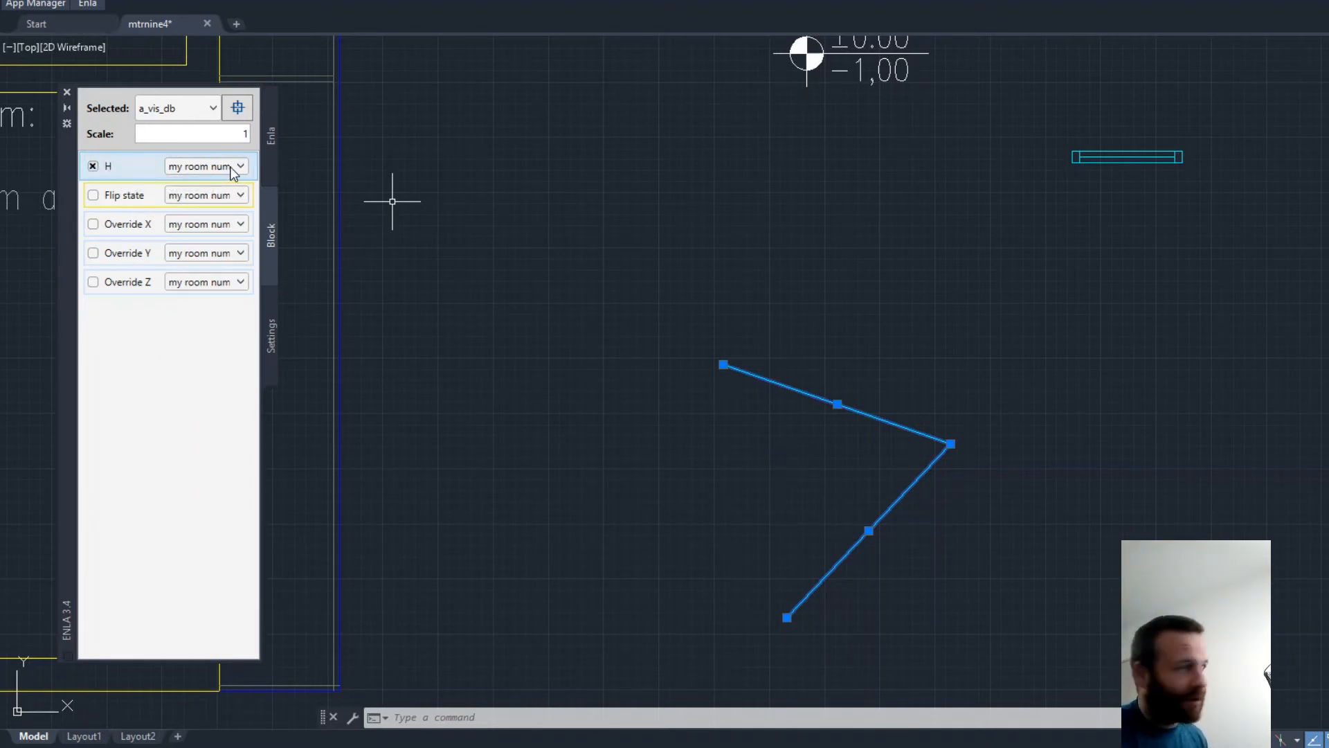
pyautogui.click(94, 196)
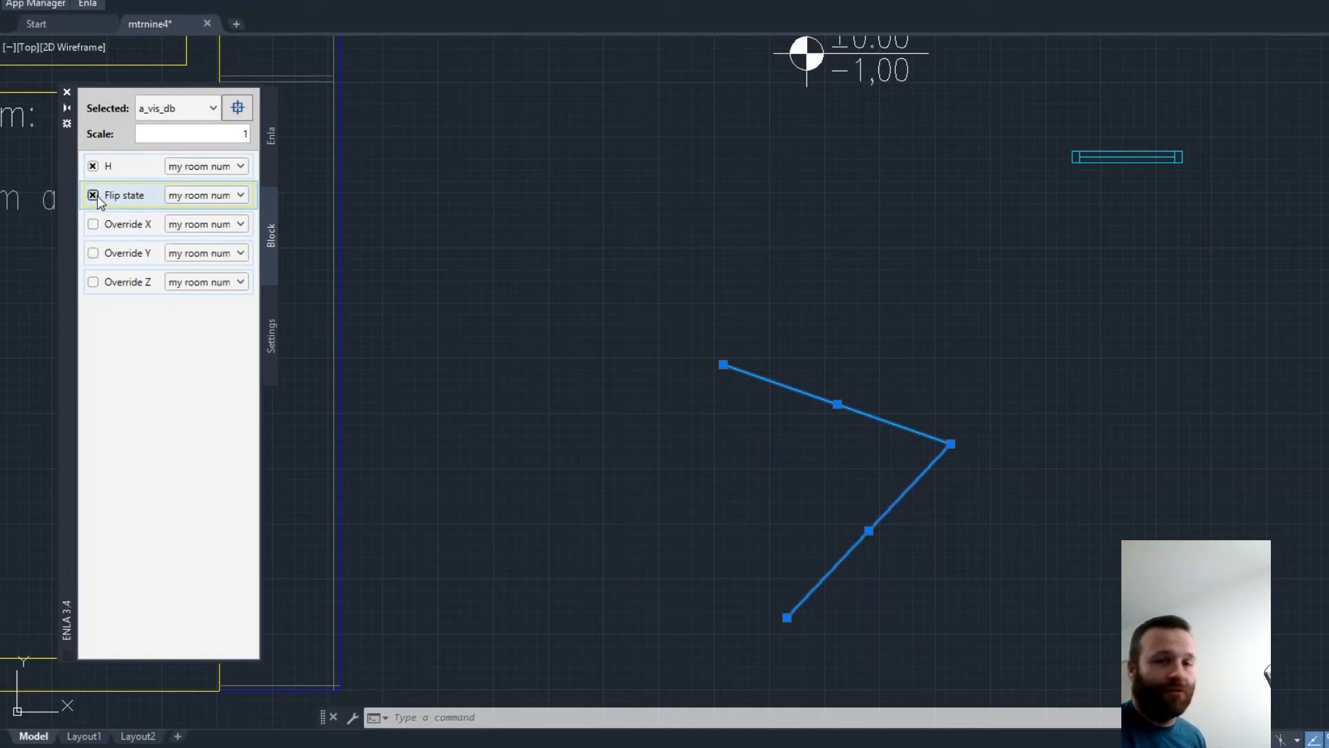
pyautogui.click(210, 199)
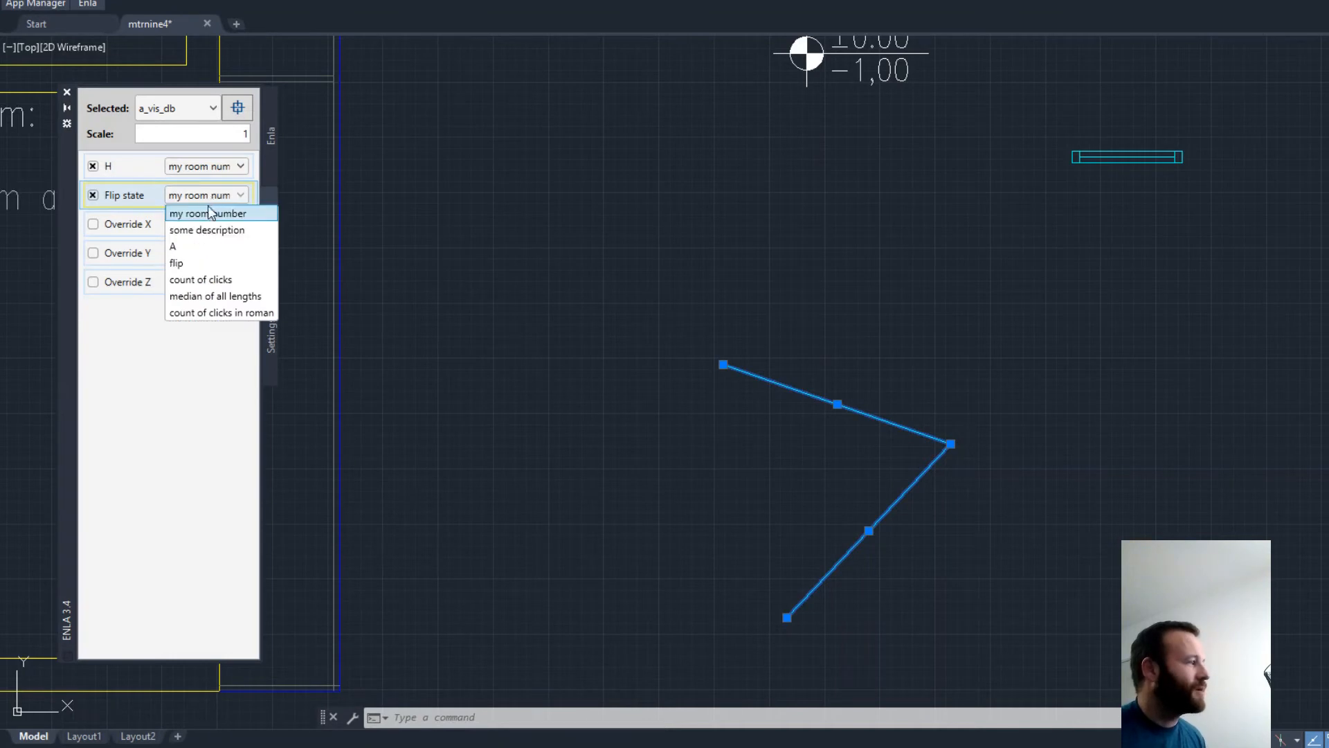
pyautogui.click(207, 214)
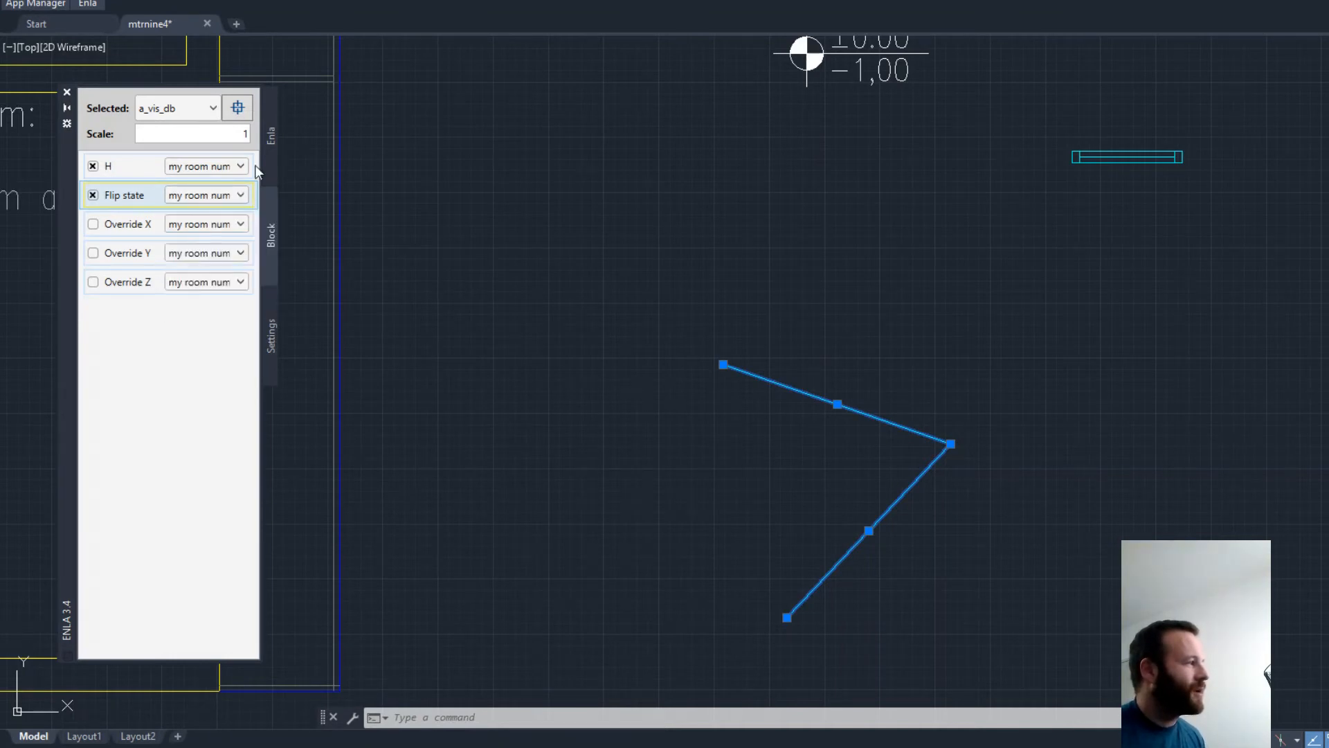
# Step: Rename the saved function "flip" in the fourth slot as "flip fx"
pyautogui.click(272, 156)
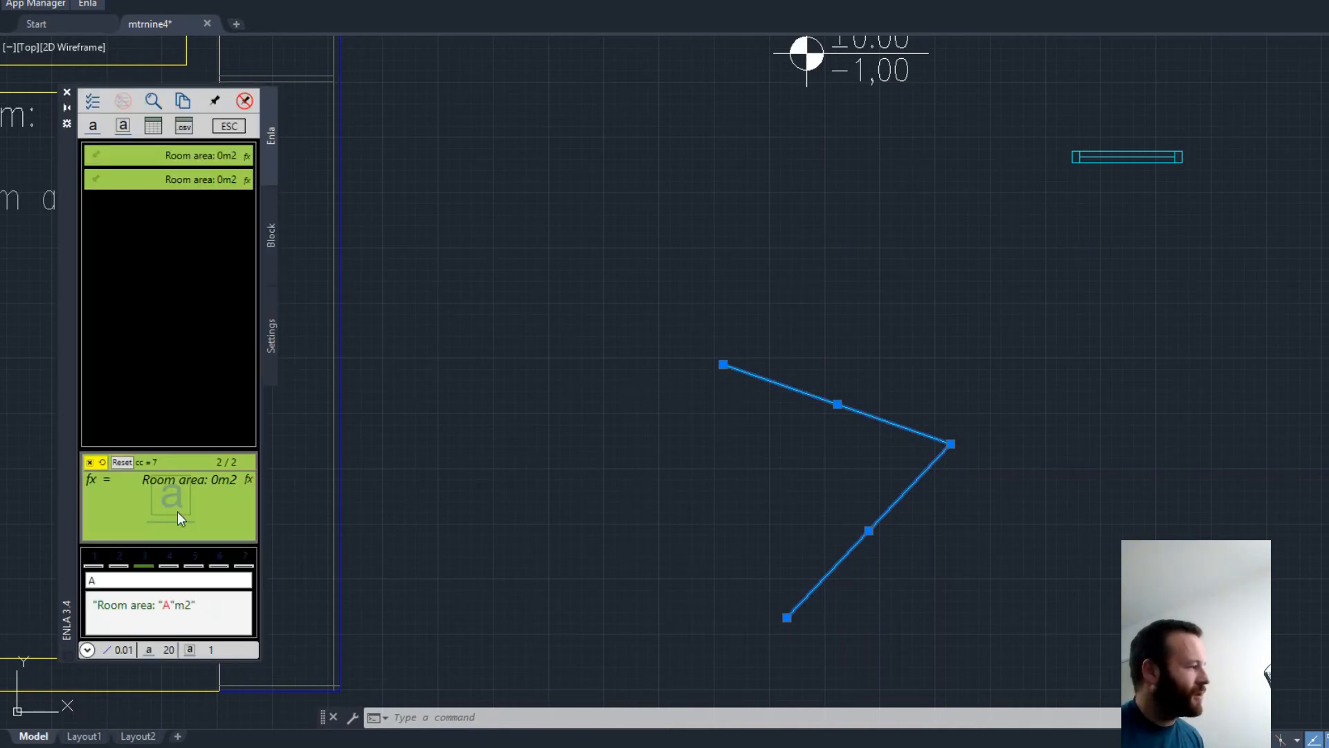
pyautogui.click(168, 566)
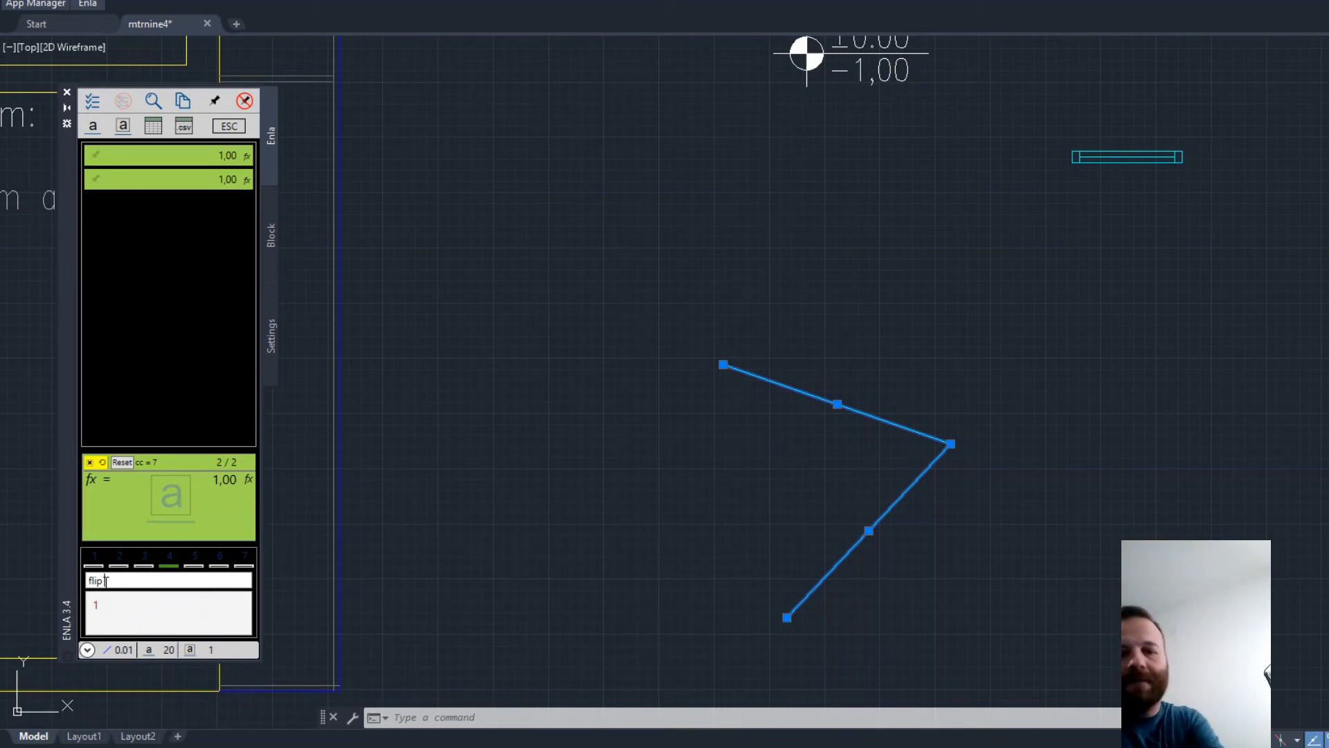
pyautogui.write('fx')
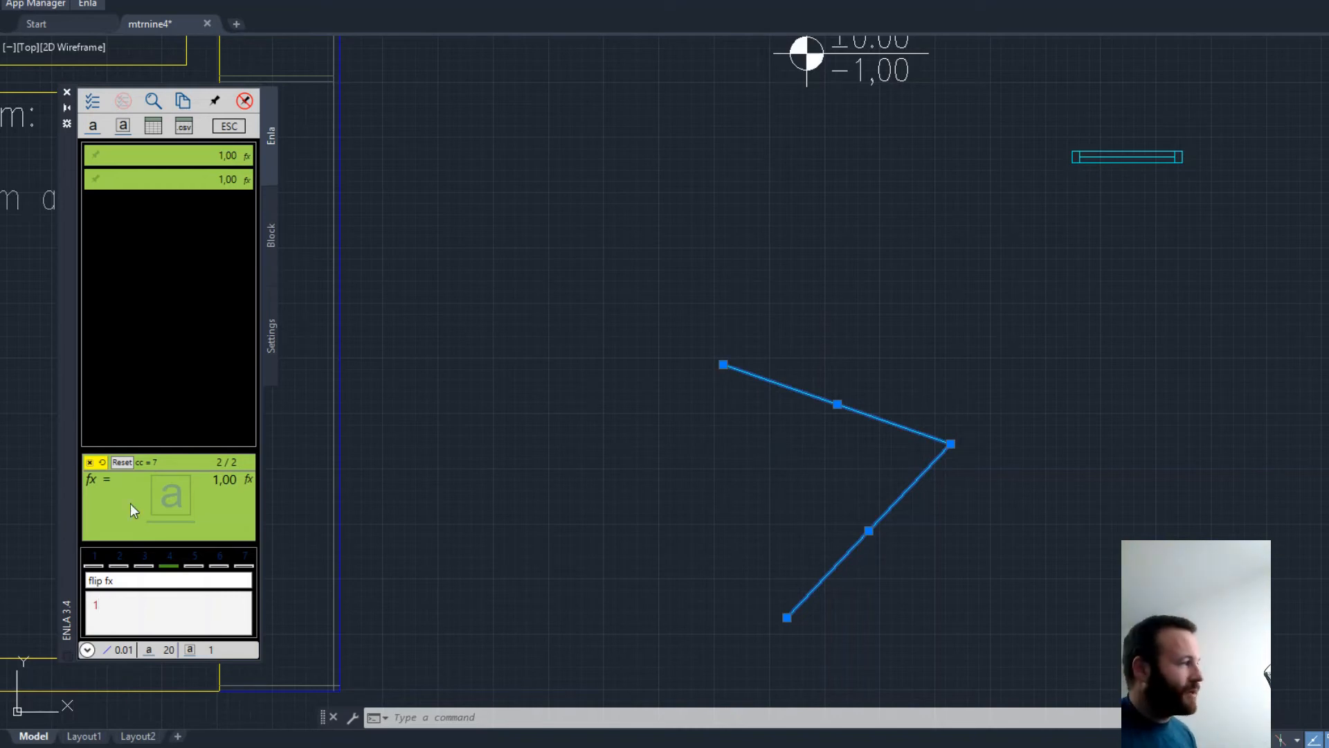
# Step: Assign the "flip fx" function to the elevation mark block's Flip state
pyautogui.click(271, 231)
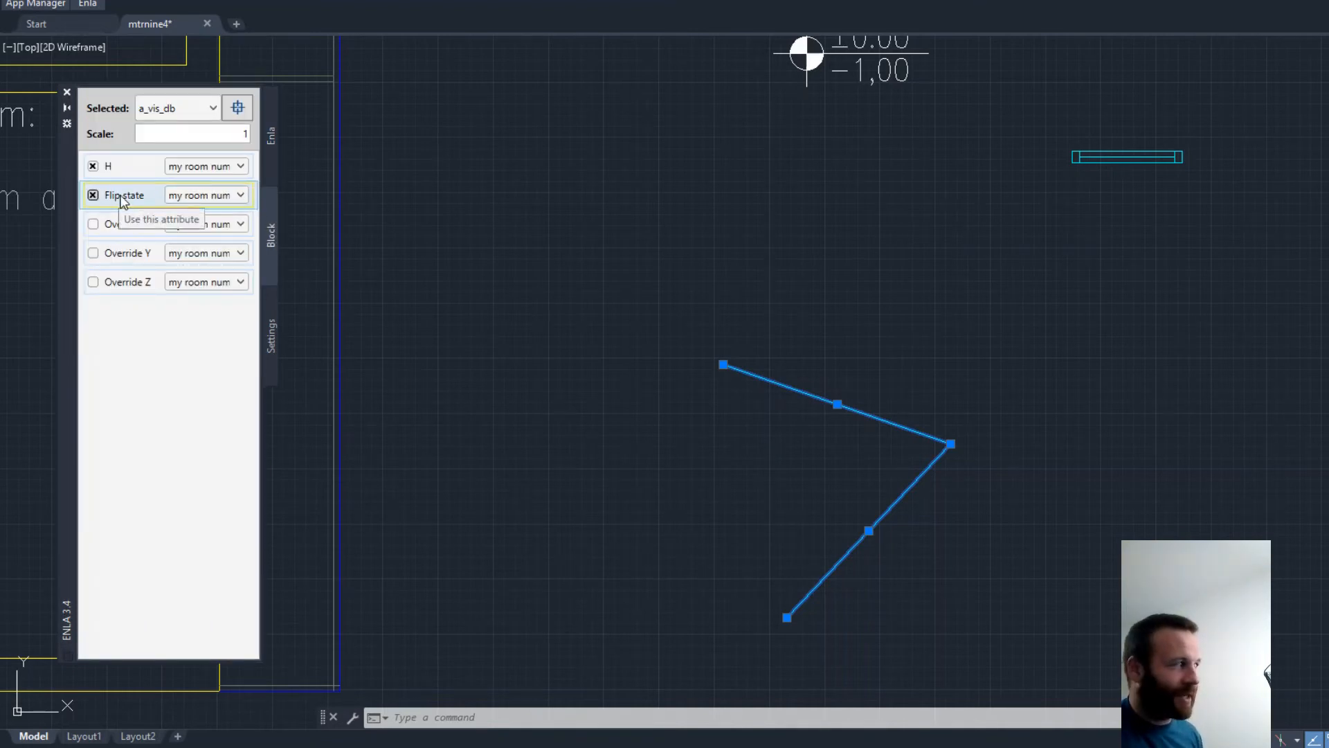
pyautogui.click(233, 197)
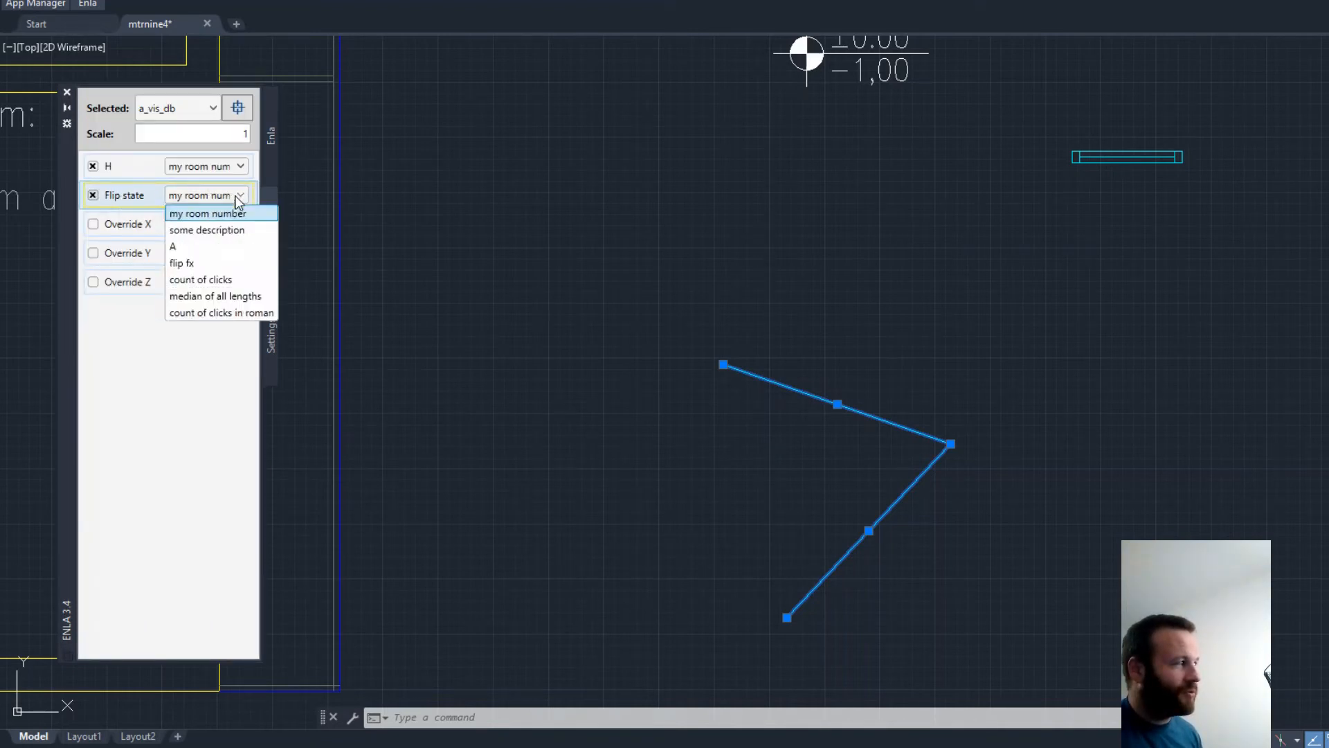
pyautogui.click(205, 263)
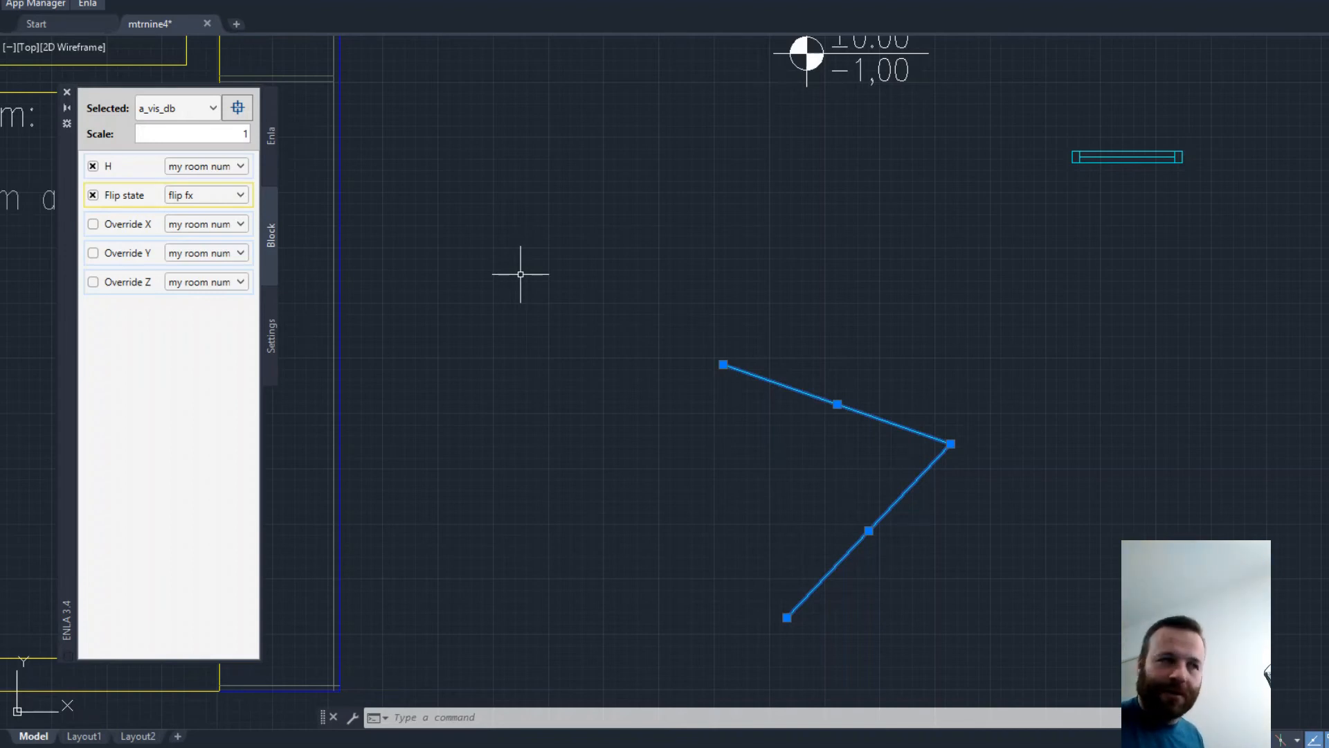
# Step: Insert the elevation mark block at scale 1 on the two selected lines and check its size at the upper line's midpoint
pyautogui.click(270, 165)
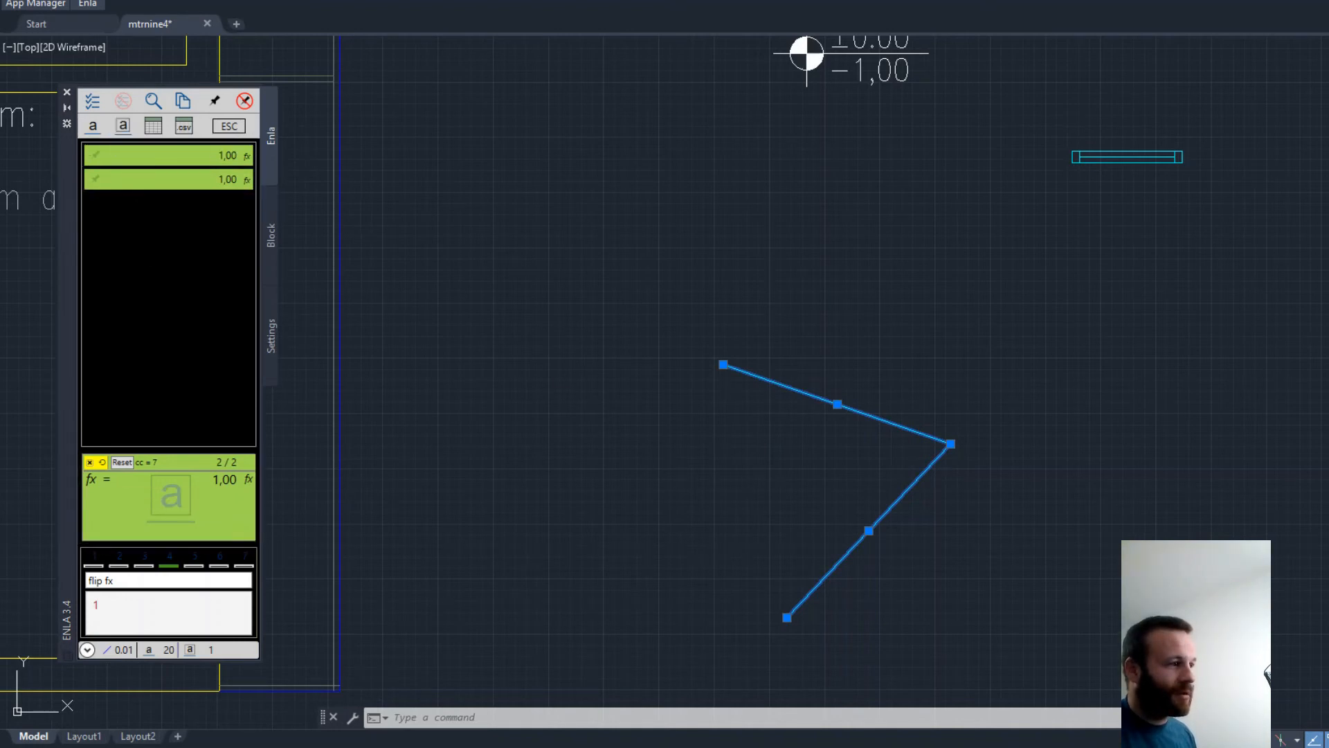
pyautogui.scroll(2, 873, 448)
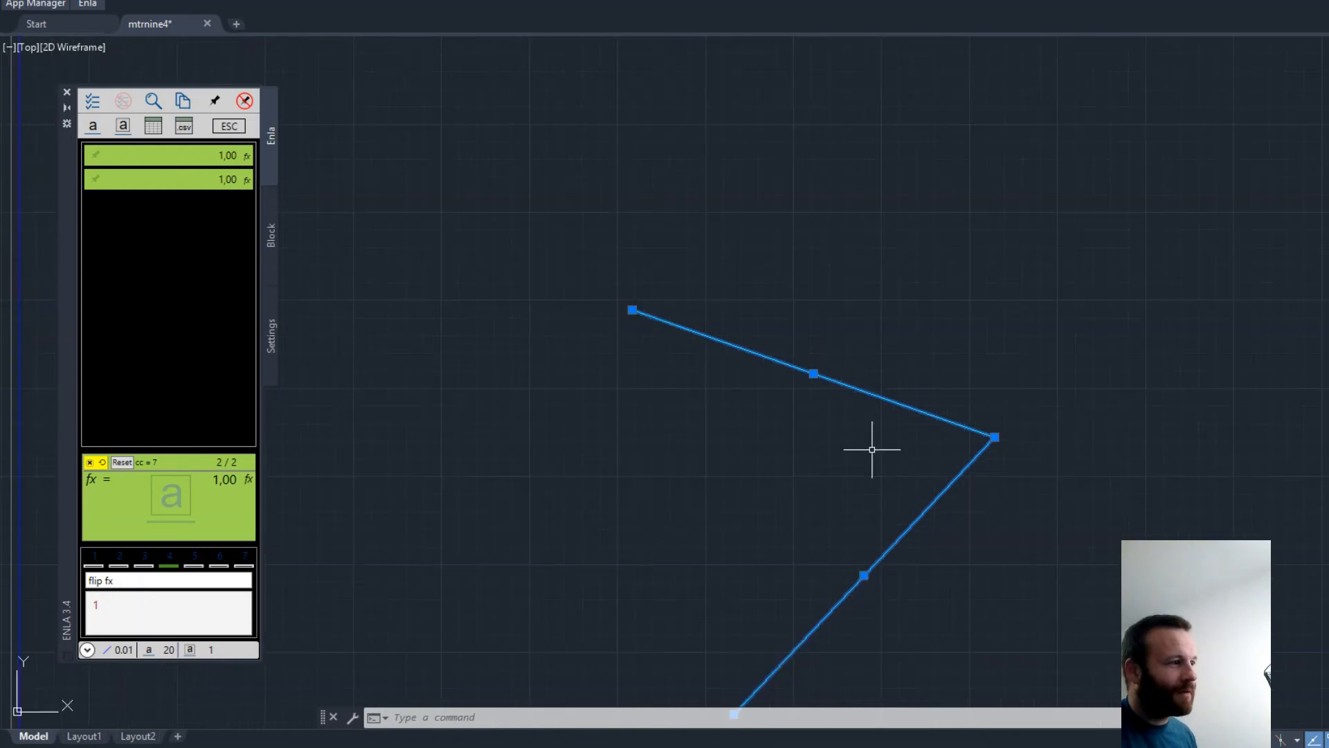
pyautogui.scroll(3, 874, 282)
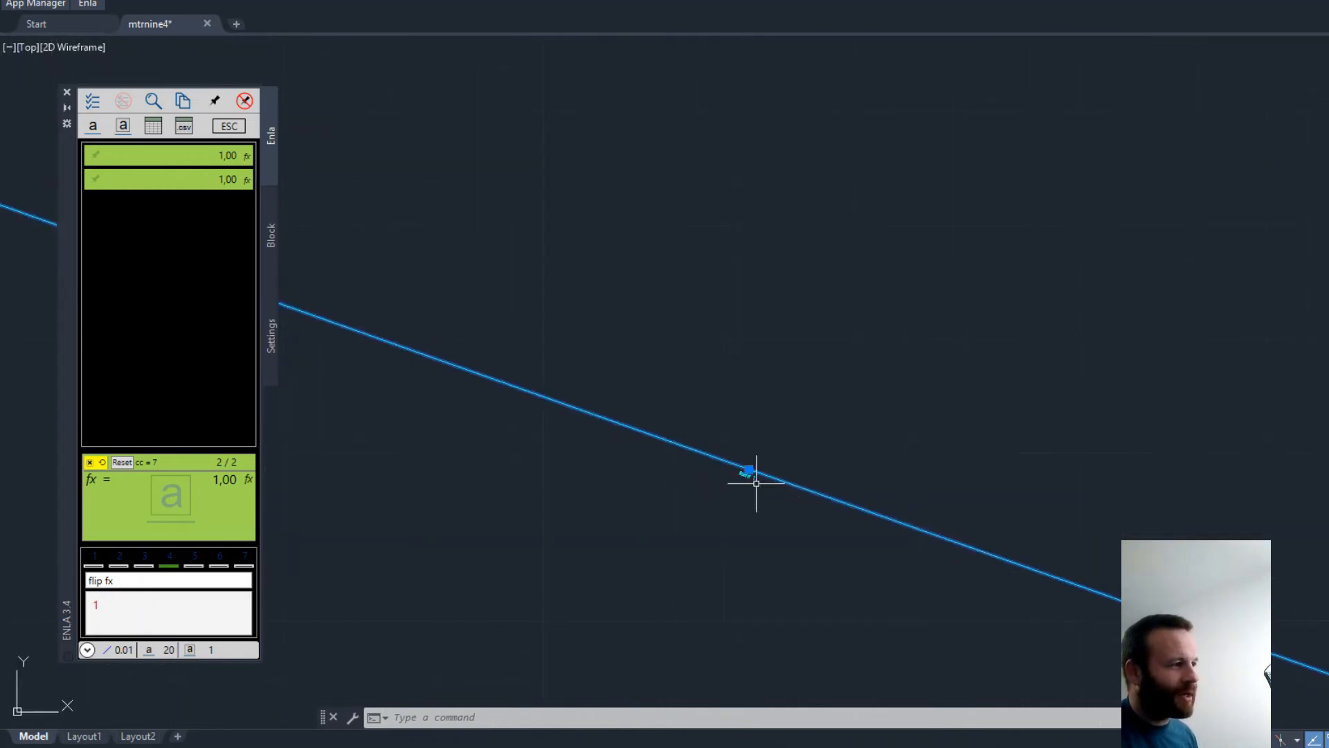
pyautogui.scroll(-5, 748, 471)
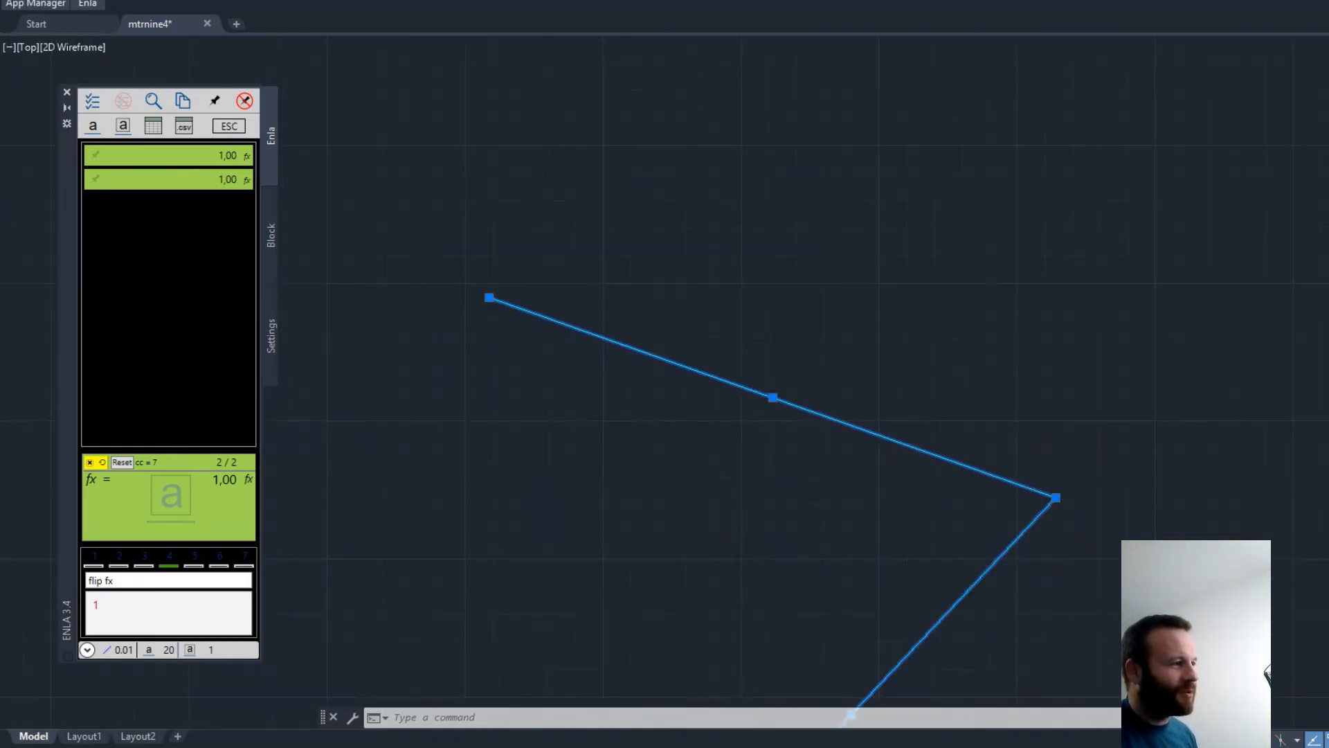
# Step: Set the elevation mark block's scale to 100 and insert it at the two selected lines
pyautogui.click(270, 239)
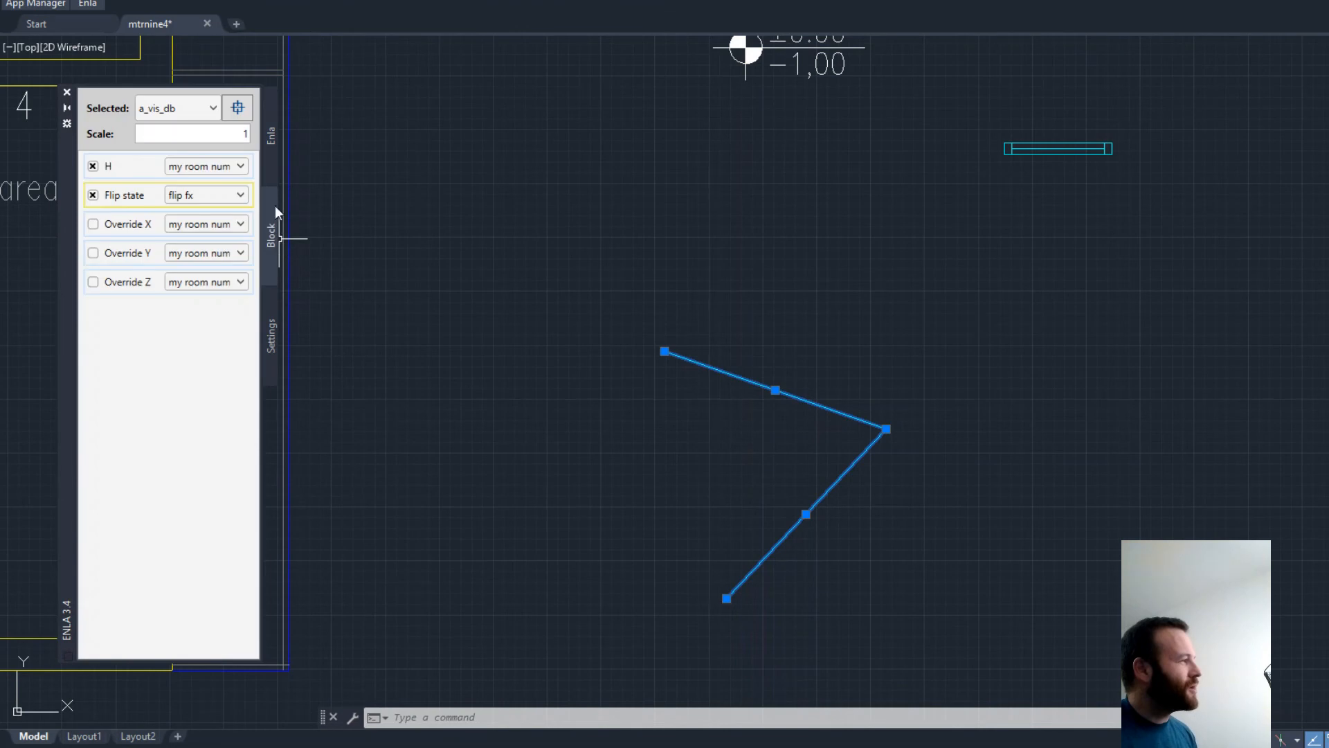
pyautogui.doubleClick(241, 132)
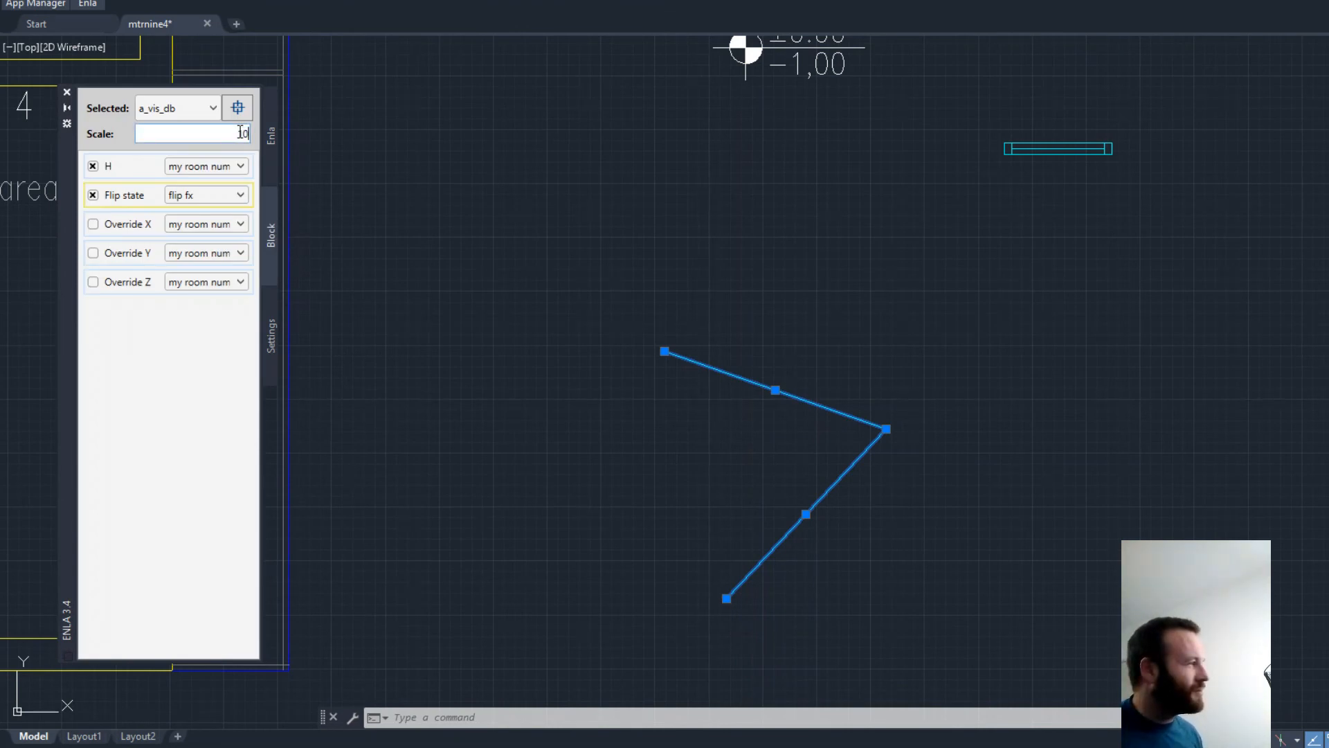
pyautogui.write('100')
pyautogui.click(267, 159)
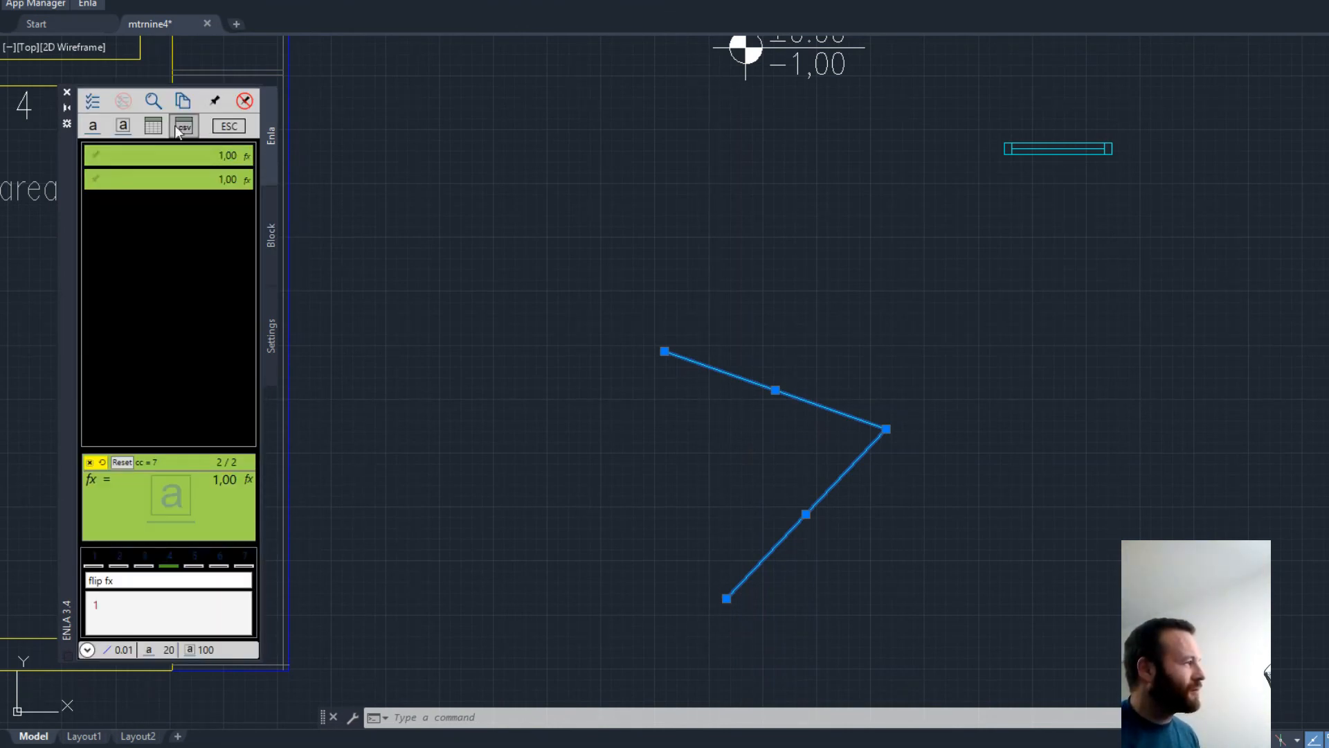
pyautogui.click(123, 127)
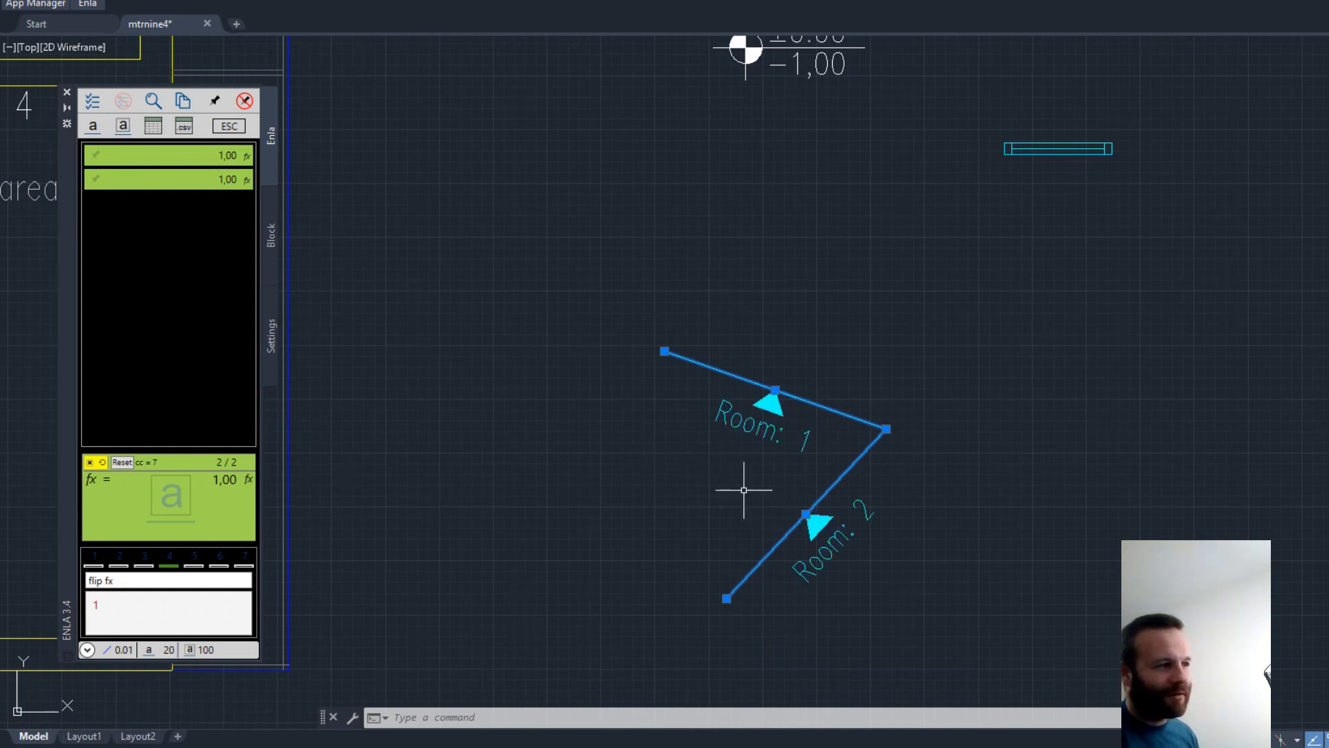
pyautogui.scroll(2, 928, 510)
pyautogui.moveTo(929, 510); pyautogui.dragTo(937, 431, button='middle')
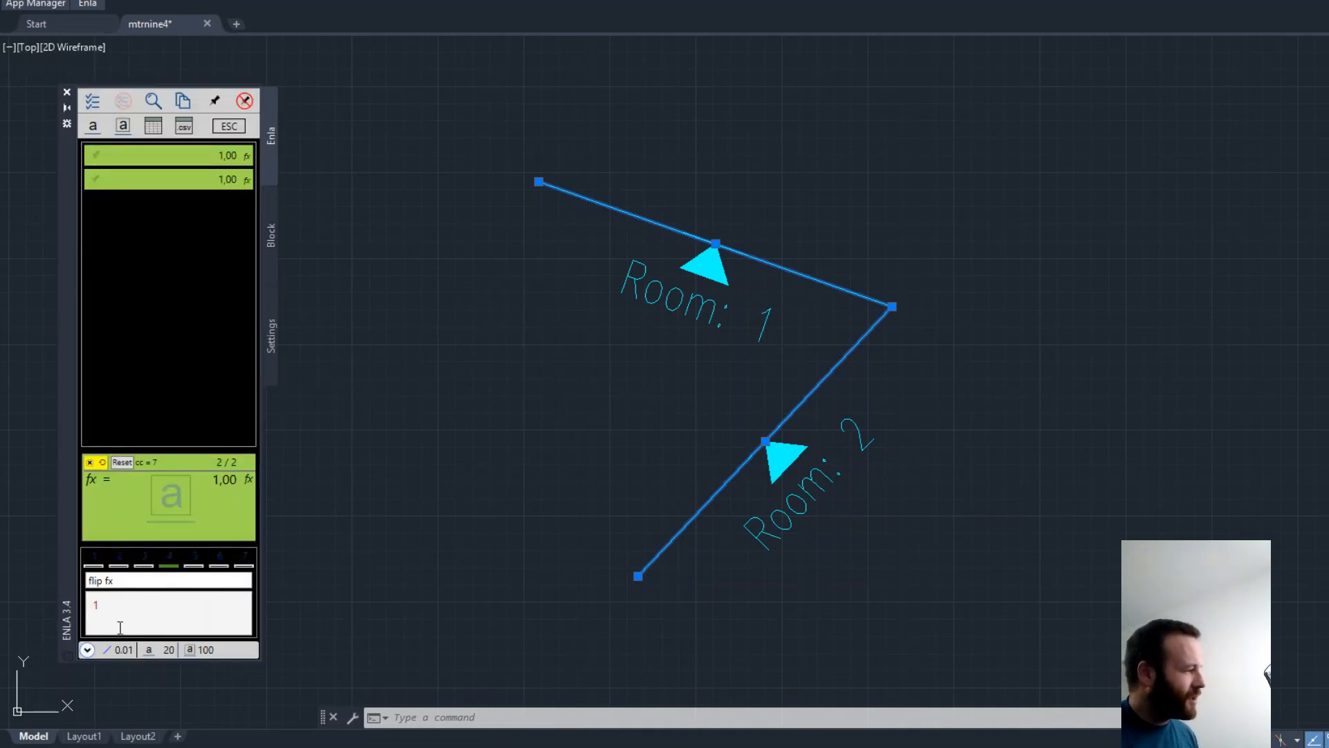
# Step: Set the "flip fx" function's value to 0 and insert the elevation mark block again at the two selected lines
pyautogui.doubleClick(97, 605)
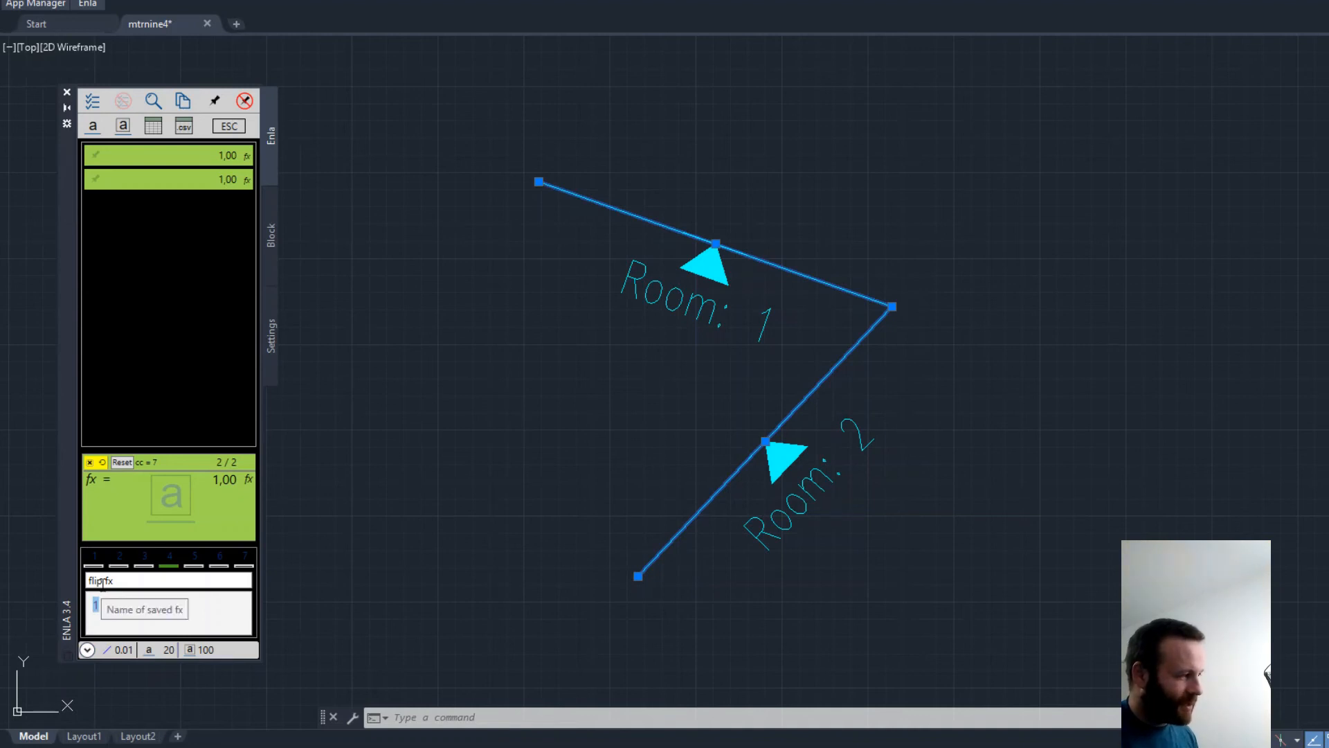
pyautogui.write('0')
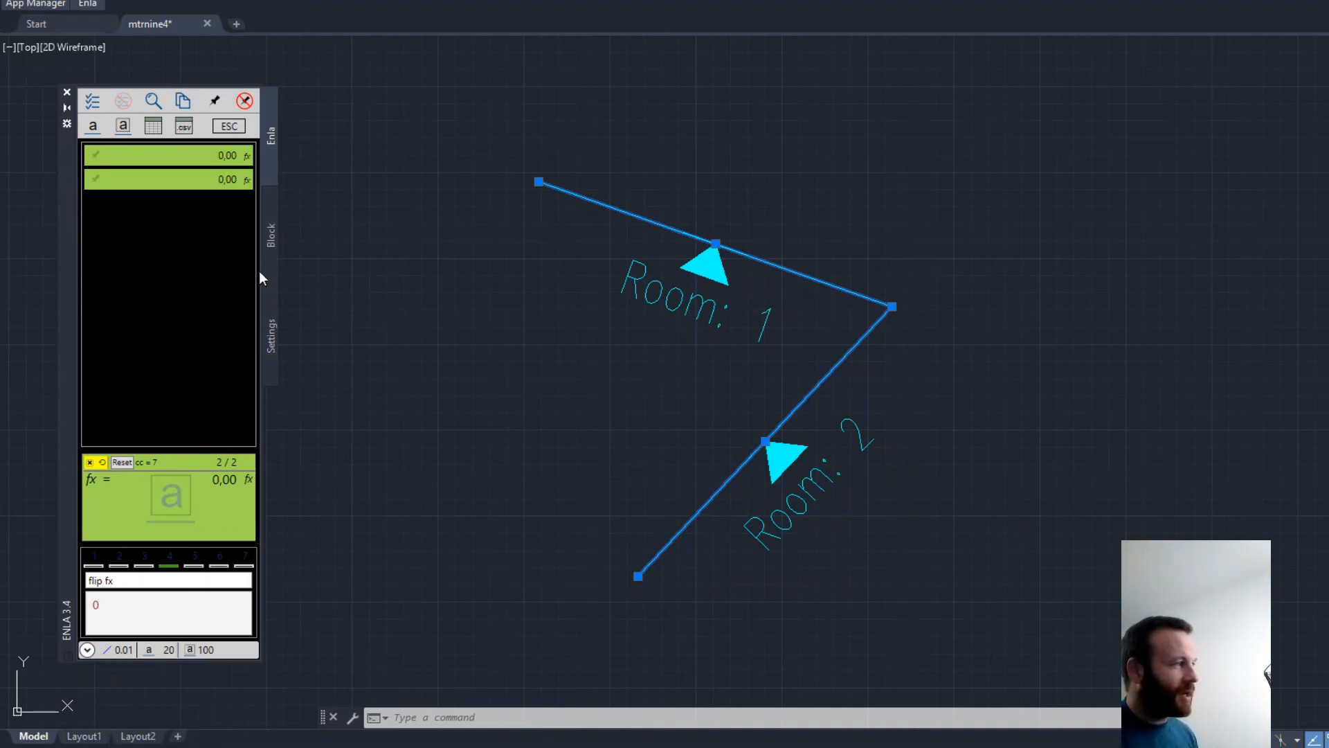
pyautogui.click(268, 242)
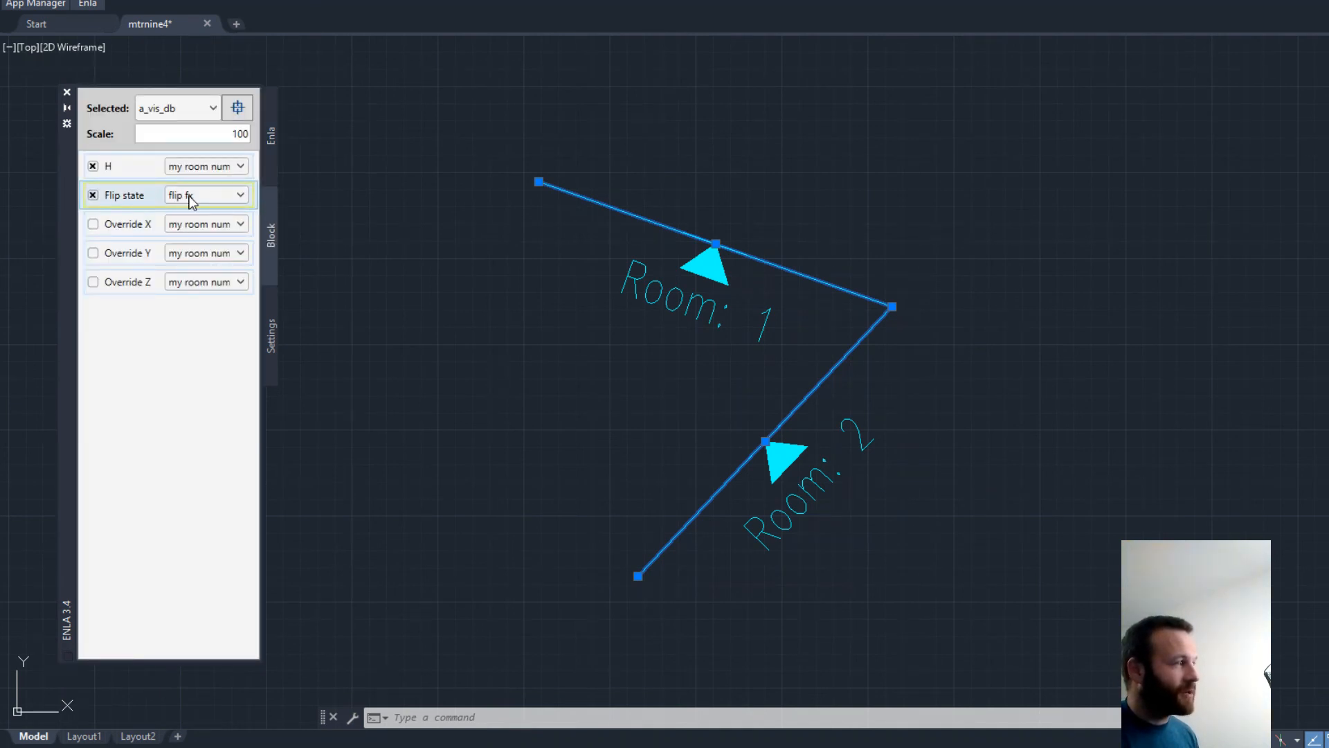
pyautogui.click(272, 137)
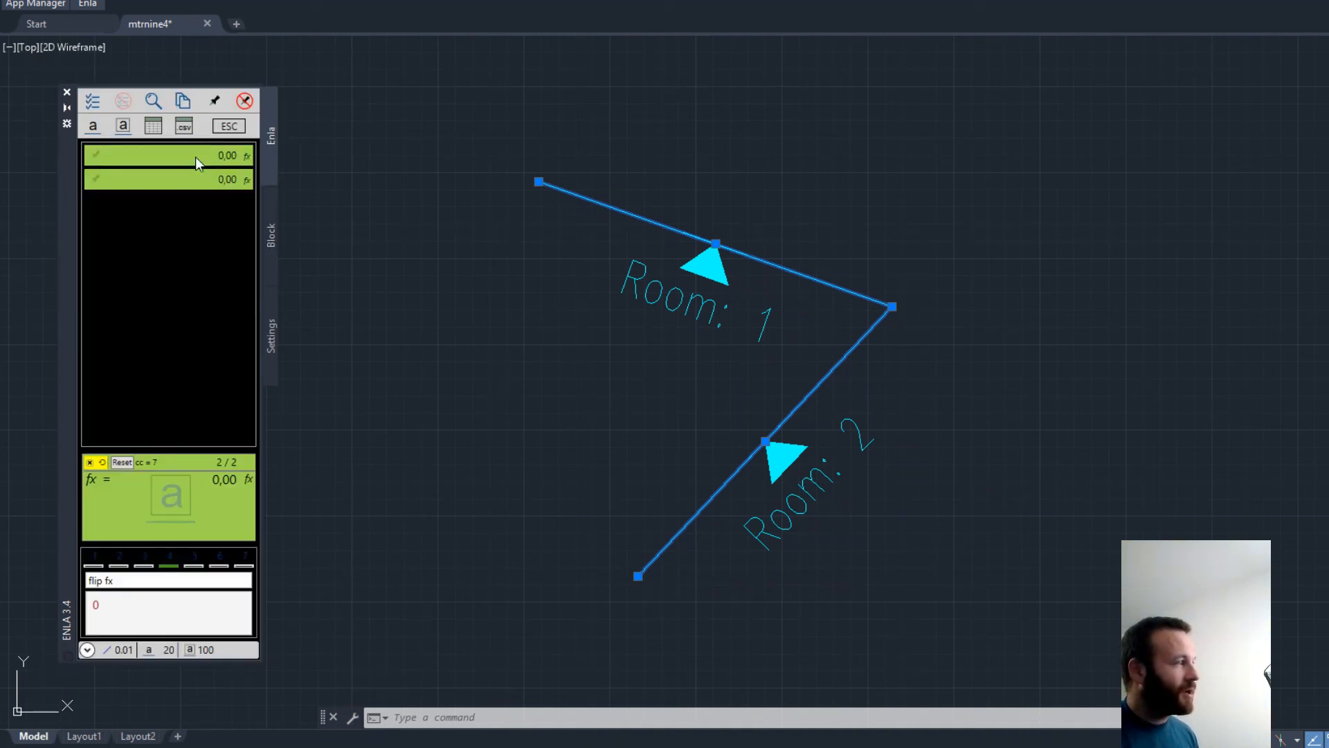
pyautogui.click(120, 125)
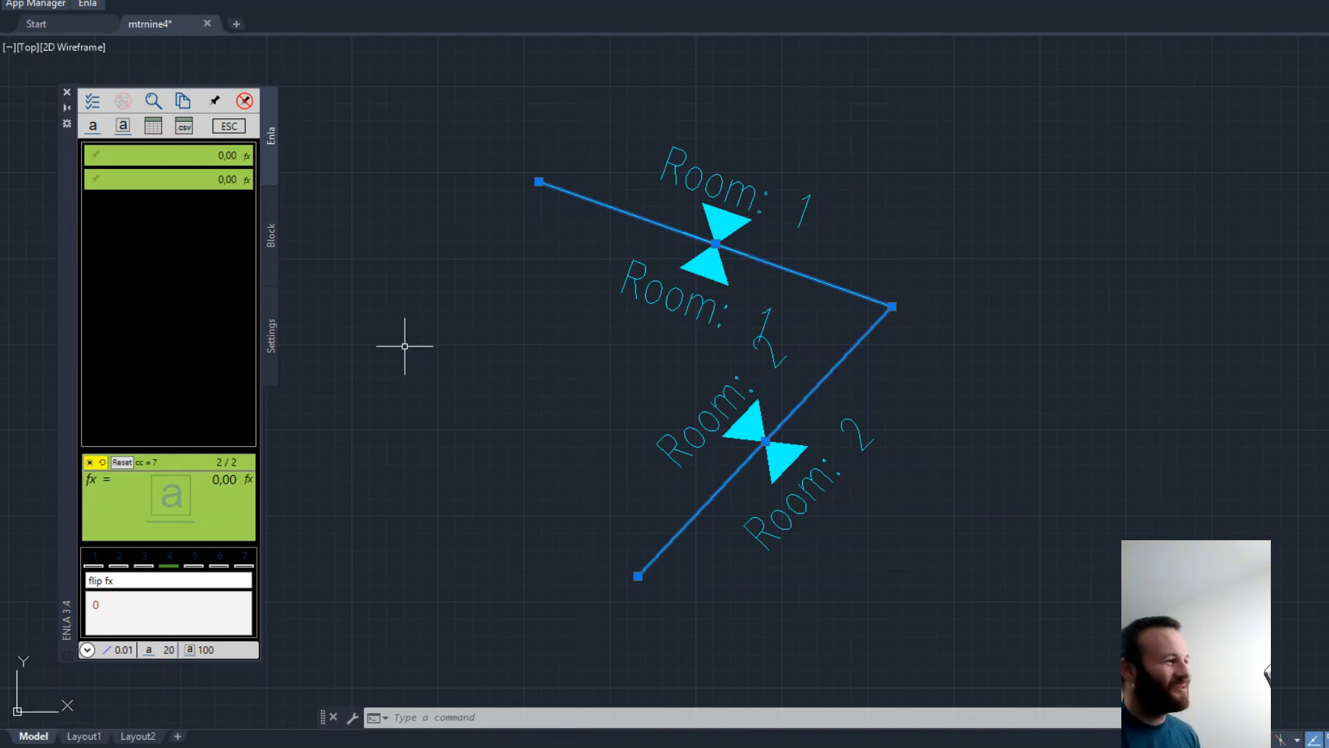
pyautogui.scroll(-5, 406, 345)
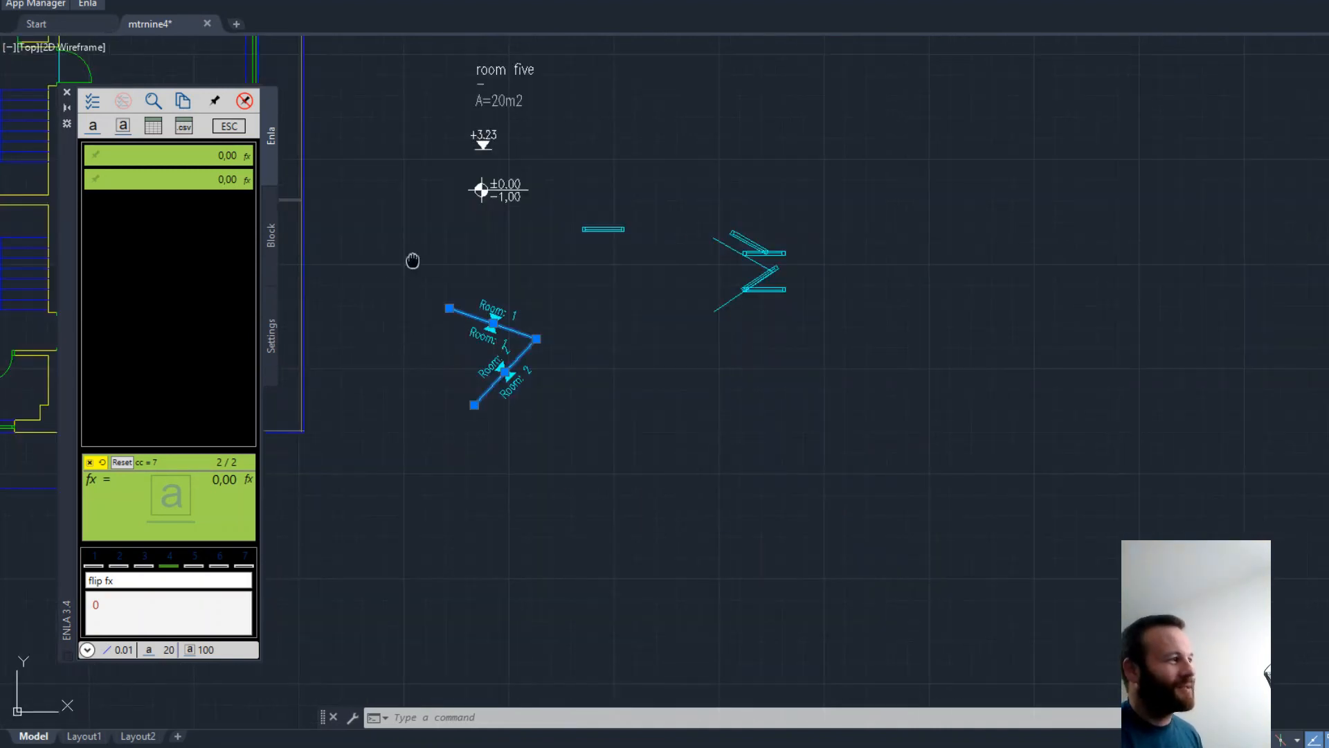
pyautogui.moveTo(413, 261)
pyautogui.mouseDown(button='middle')
pyautogui.moveTo(668, 335)
pyautogui.moveTo(761, 429)
pyautogui.mouseUp(button='middle')
pyautogui.moveTo(703, 392); pyautogui.dragTo(889, 383, button='middle')
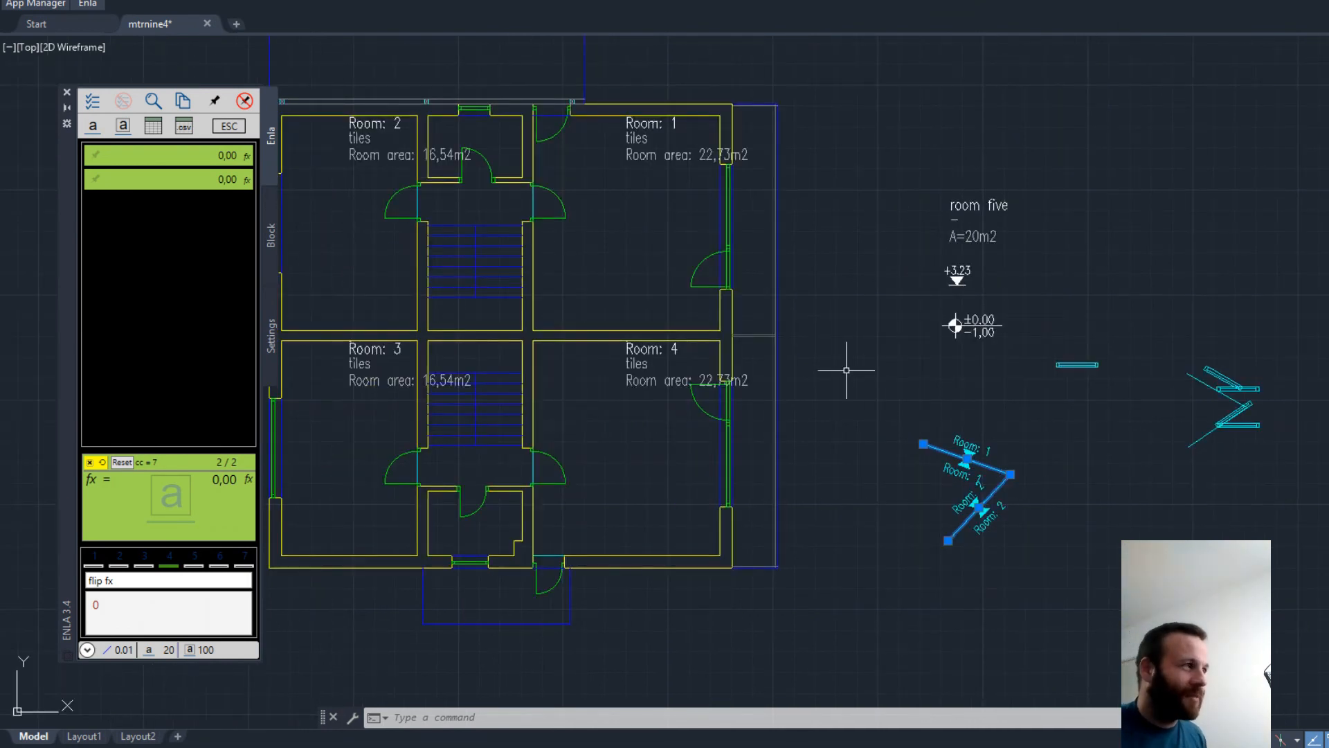